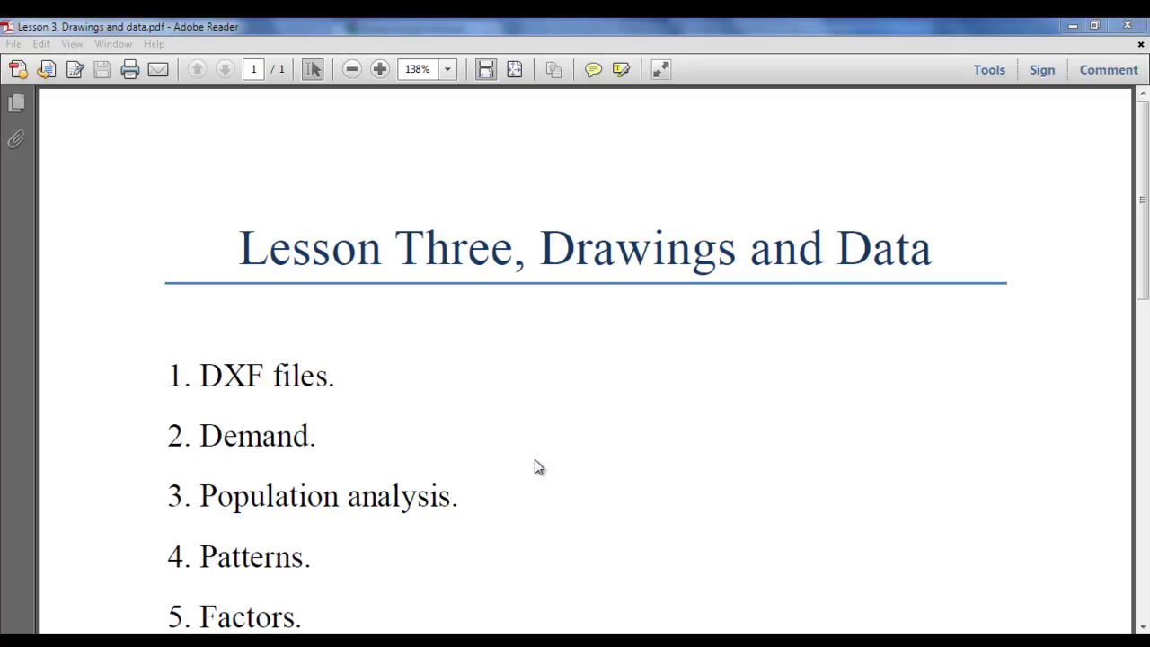
# - Review the first topic of the Lesson Three outline, DXF files, highlighting the term DXF in the list
pyautogui.click(346, 381)
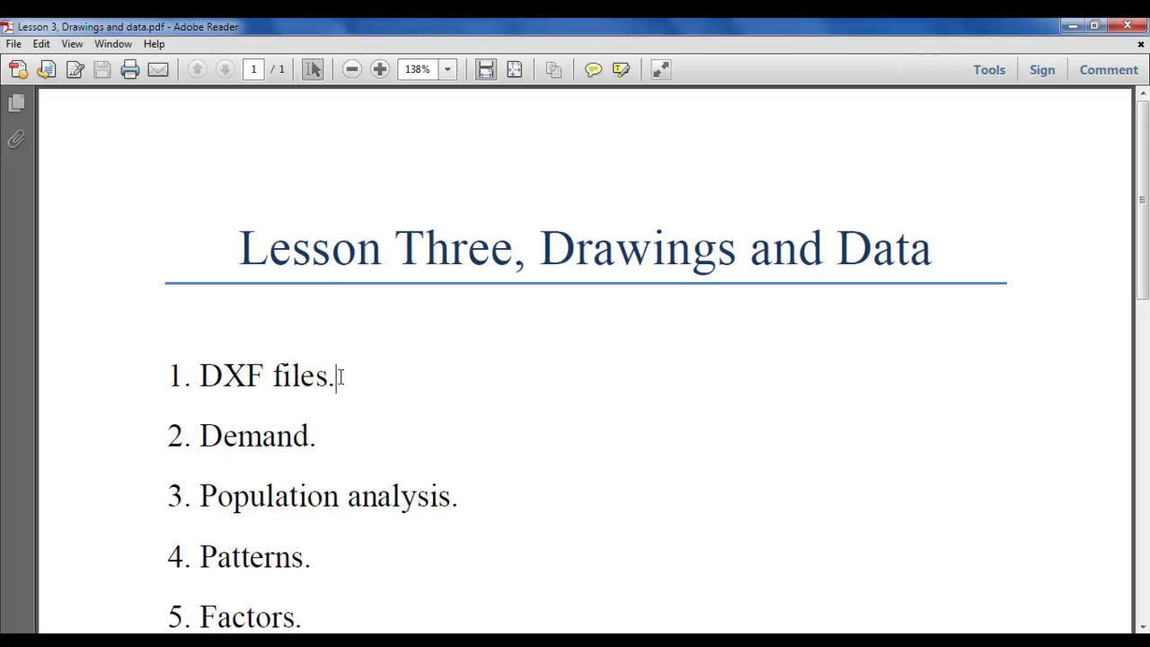
pyautogui.scroll(-3, 347, 384)
pyautogui.moveTo(316, 265); pyautogui.dragTo(214, 254)
pyautogui.click(249, 264)
pyautogui.click(238, 314)
pyautogui.click(240, 291)
pyautogui.click(266, 263)
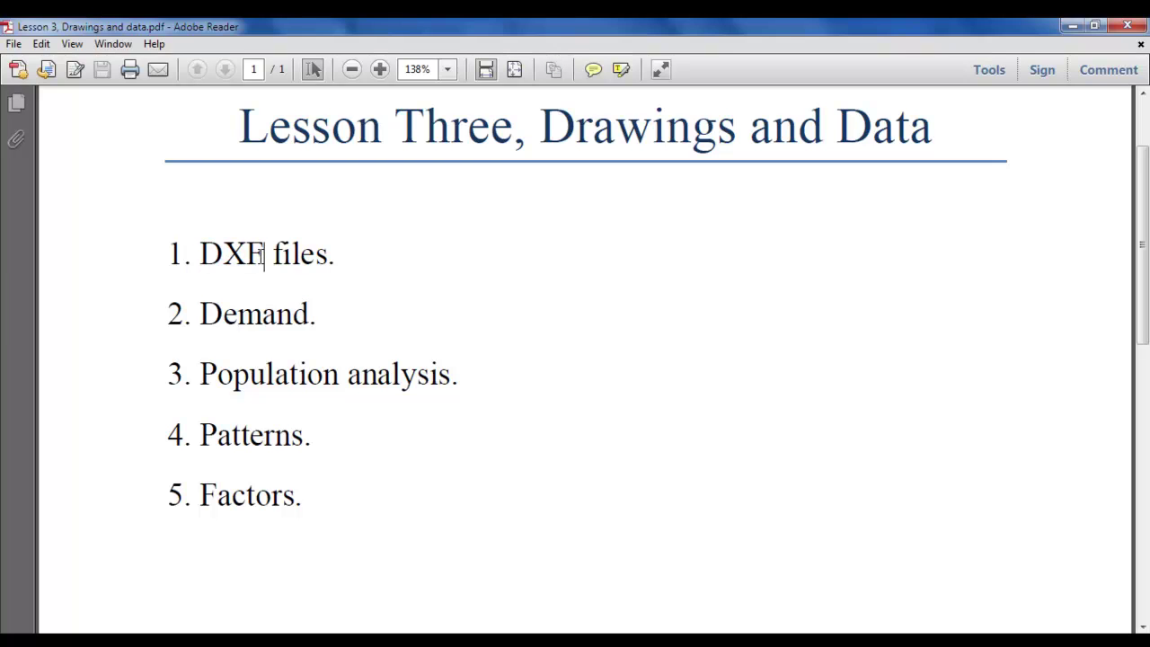
pyautogui.moveTo(259, 255)
pyautogui.mouseDown()
pyautogui.moveTo(202, 256)
pyautogui.moveTo(264, 255)
pyautogui.mouseUp()
pyautogui.click(223, 258)
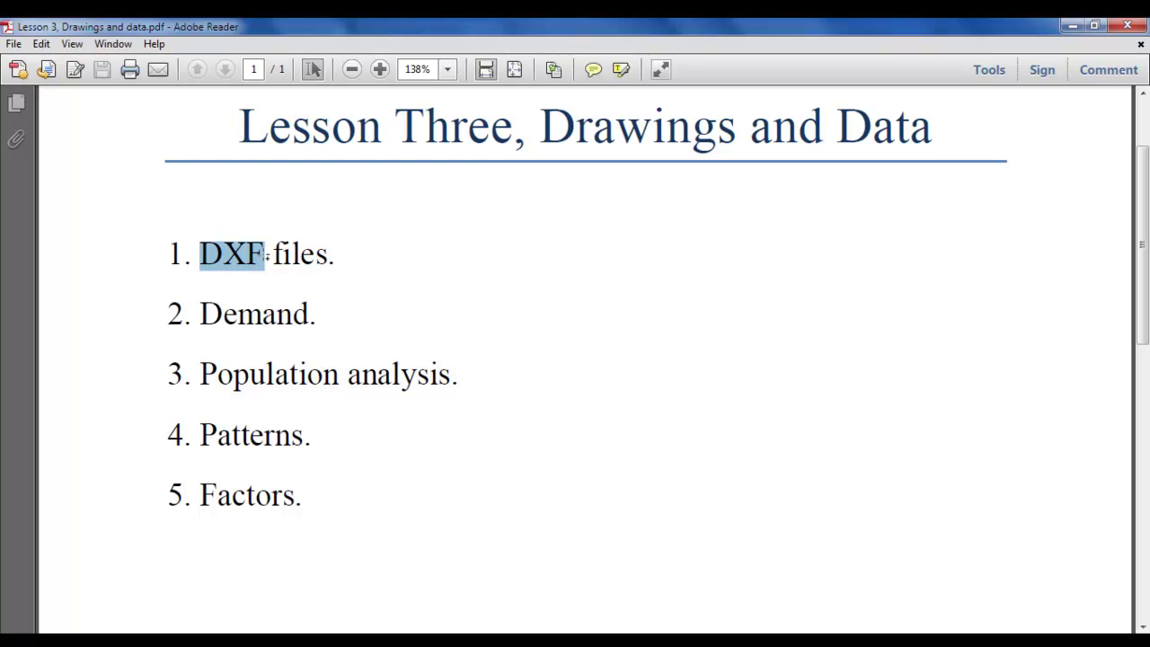
pyautogui.click(267, 290)
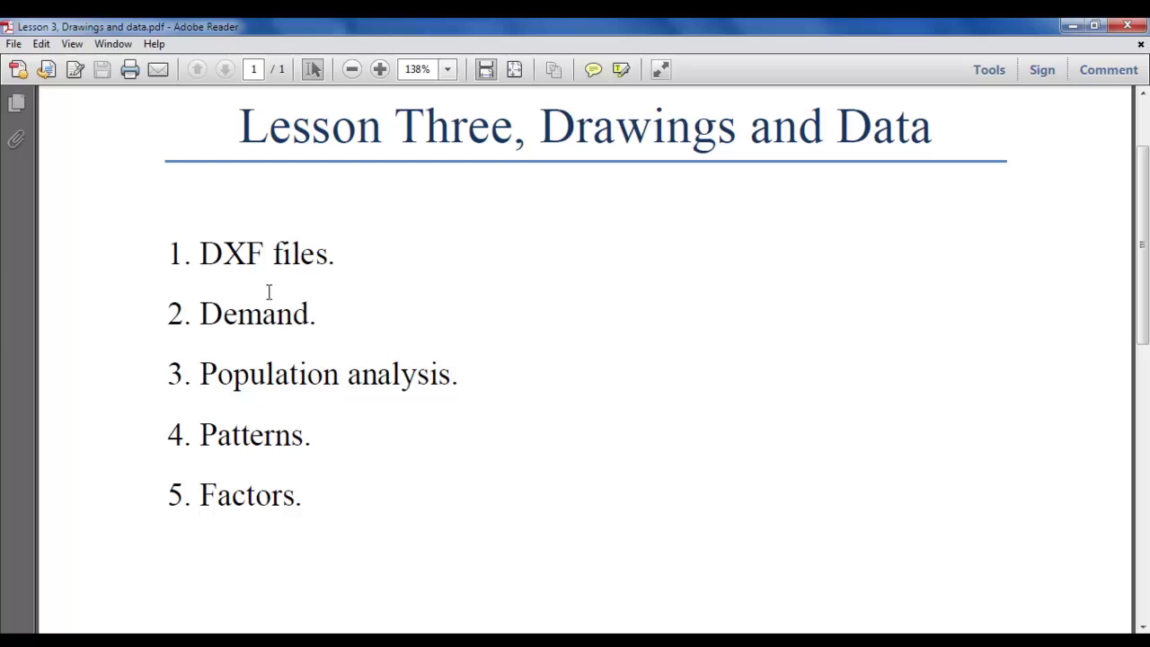
pyautogui.moveTo(264, 256)
pyautogui.mouseDown()
pyautogui.moveTo(222, 256)
pyautogui.moveTo(261, 255)
pyautogui.mouseUp()
pyautogui.click(376, 329)
pyautogui.scroll(-1, 323, 344)
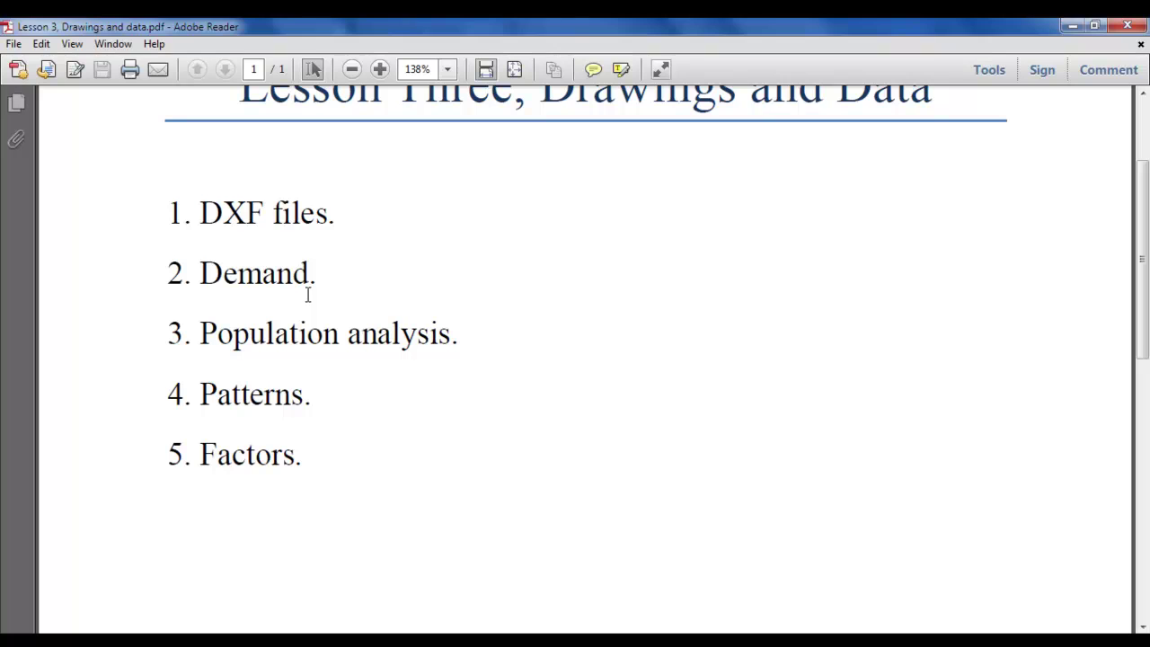
# - Review the second topic of the lesson outline, Demand, highlighting the word in the list
pyautogui.moveTo(329, 277); pyautogui.dragTo(194, 278)
pyautogui.click(261, 273)
pyautogui.scroll(-1, 376, 301)
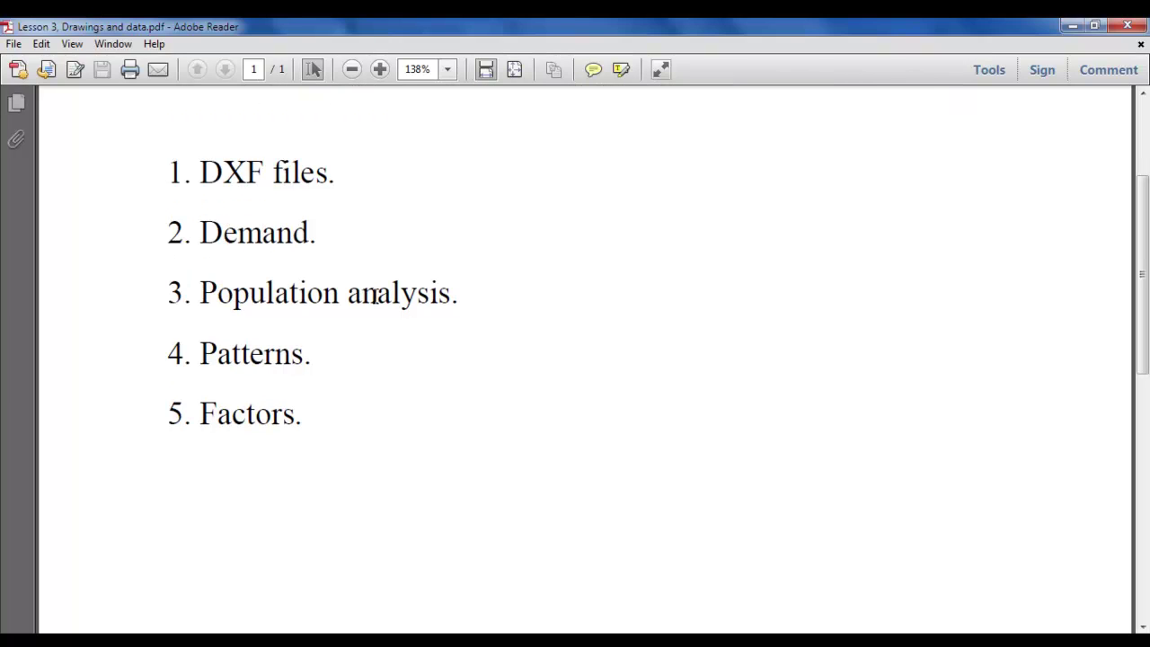
pyautogui.moveTo(316, 249); pyautogui.dragTo(199, 241)
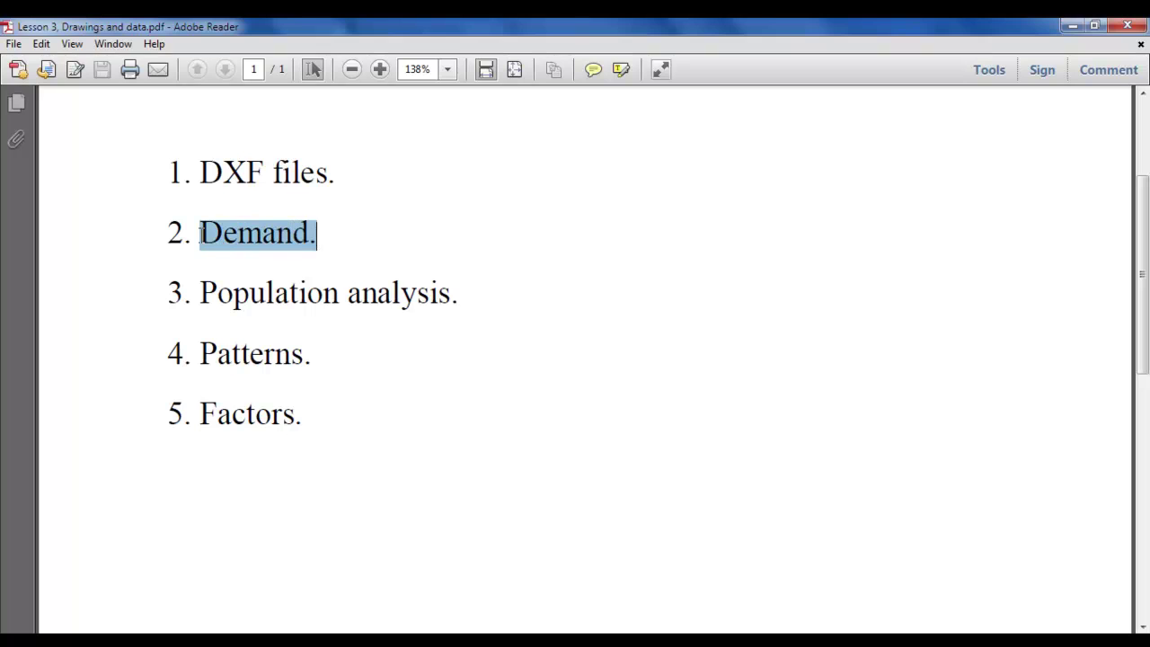
pyautogui.click(257, 245)
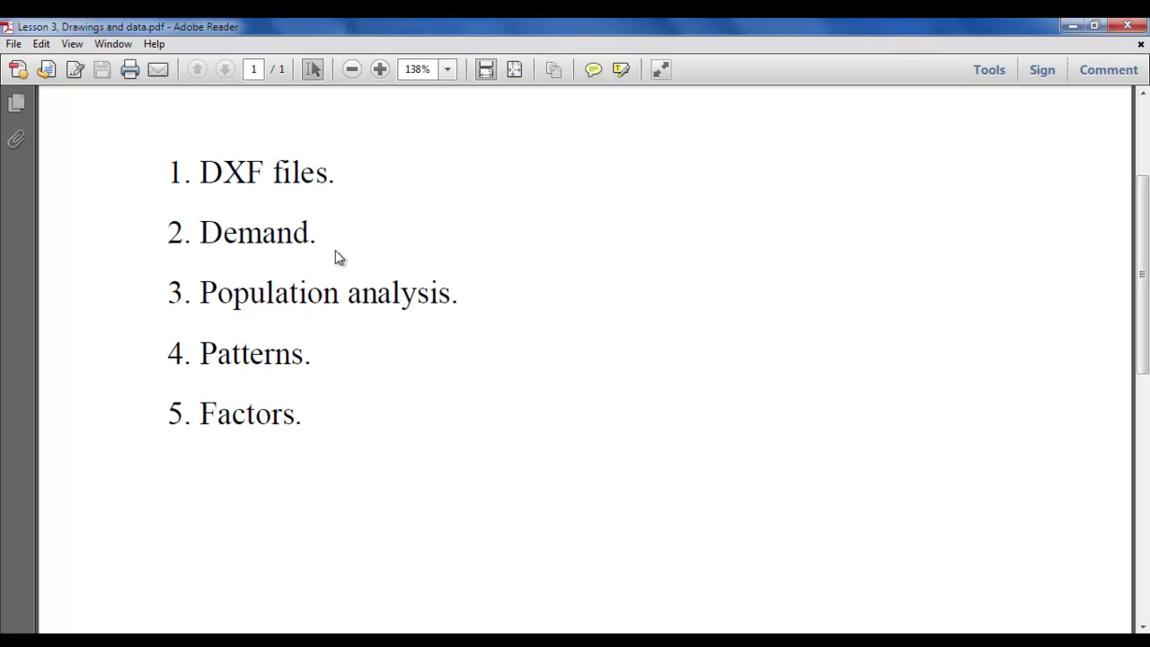
pyautogui.moveTo(317, 239); pyautogui.dragTo(198, 239)
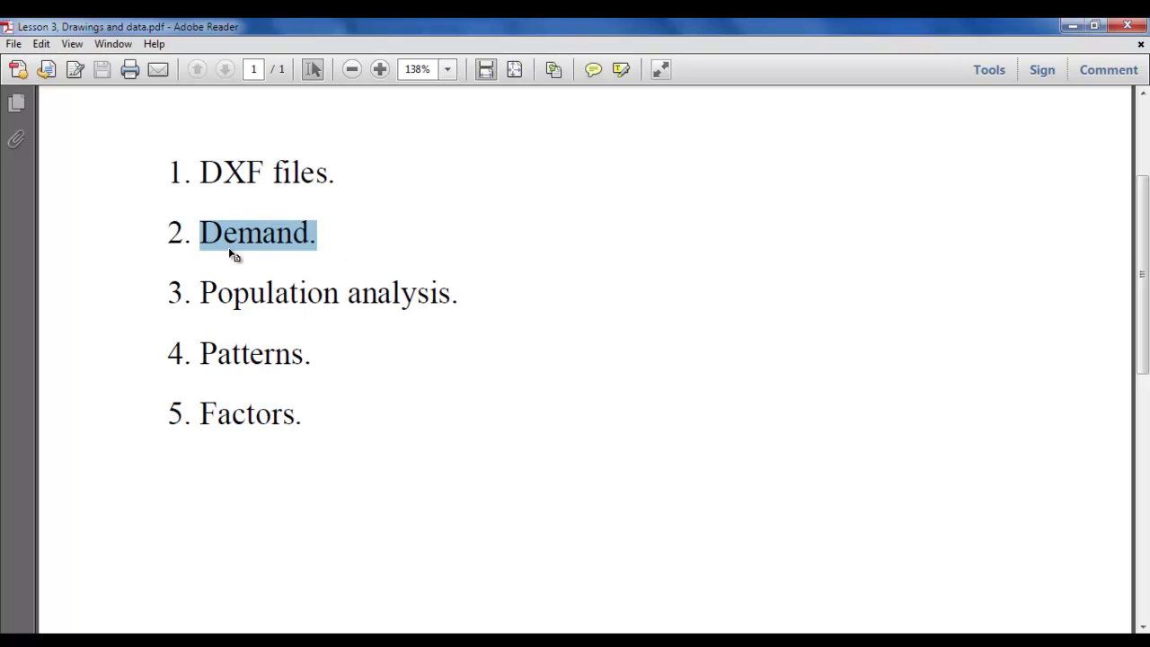
pyautogui.click(238, 236)
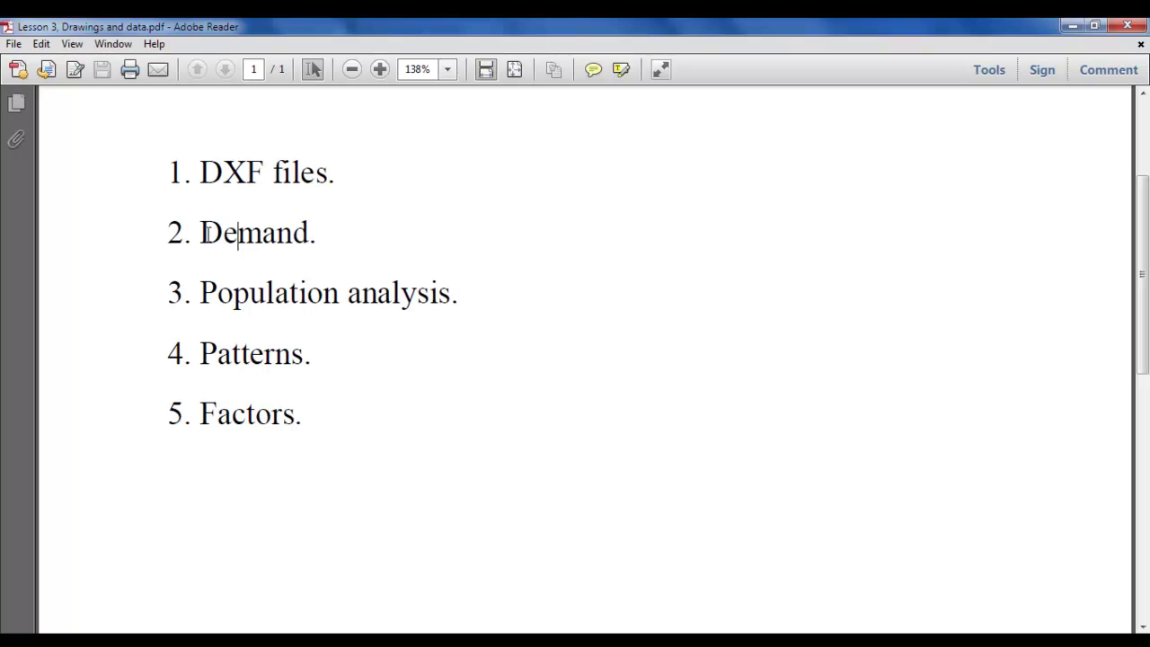
pyautogui.moveTo(199, 235); pyautogui.dragTo(334, 239)
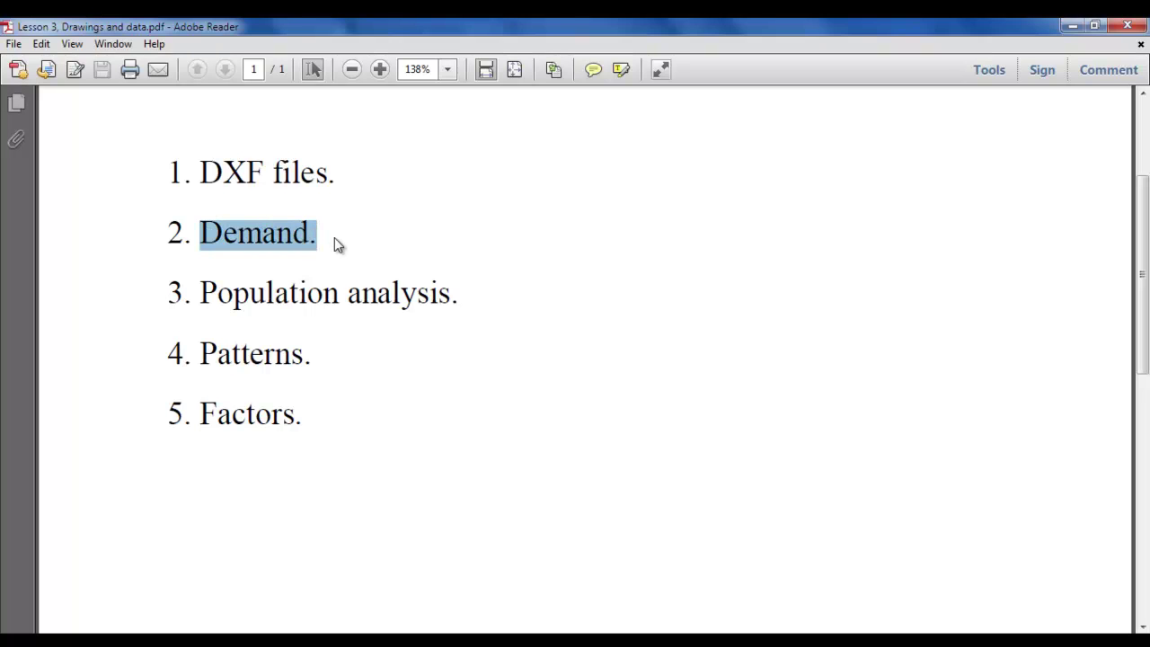
pyautogui.click(334, 238)
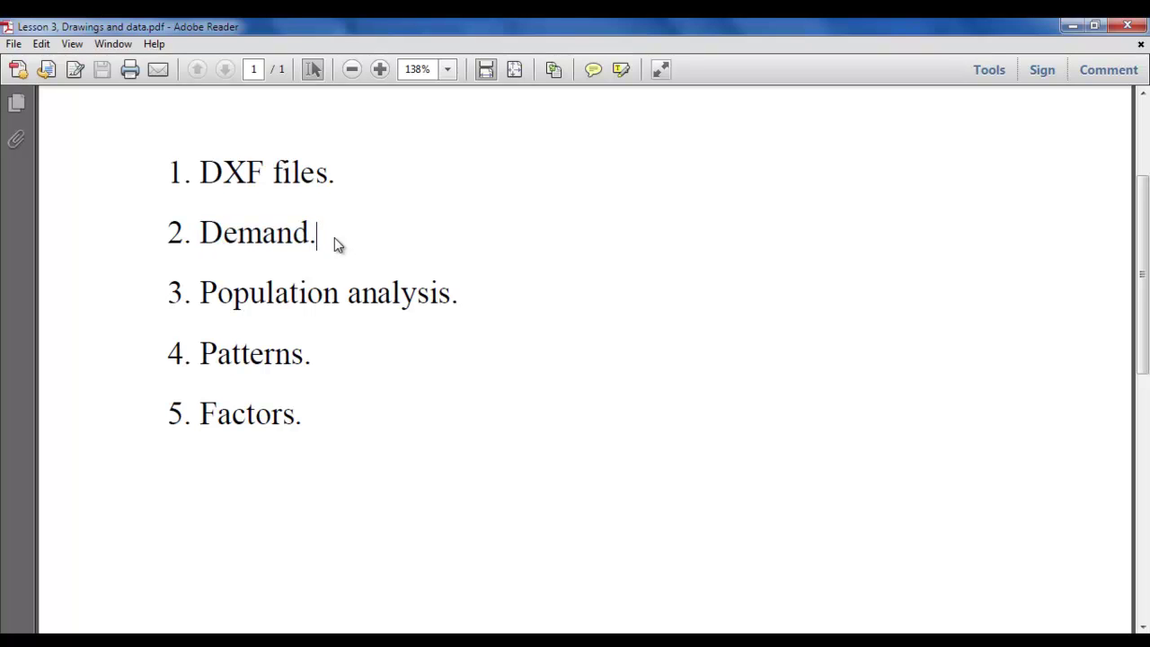
pyautogui.scroll(-1, 334, 237)
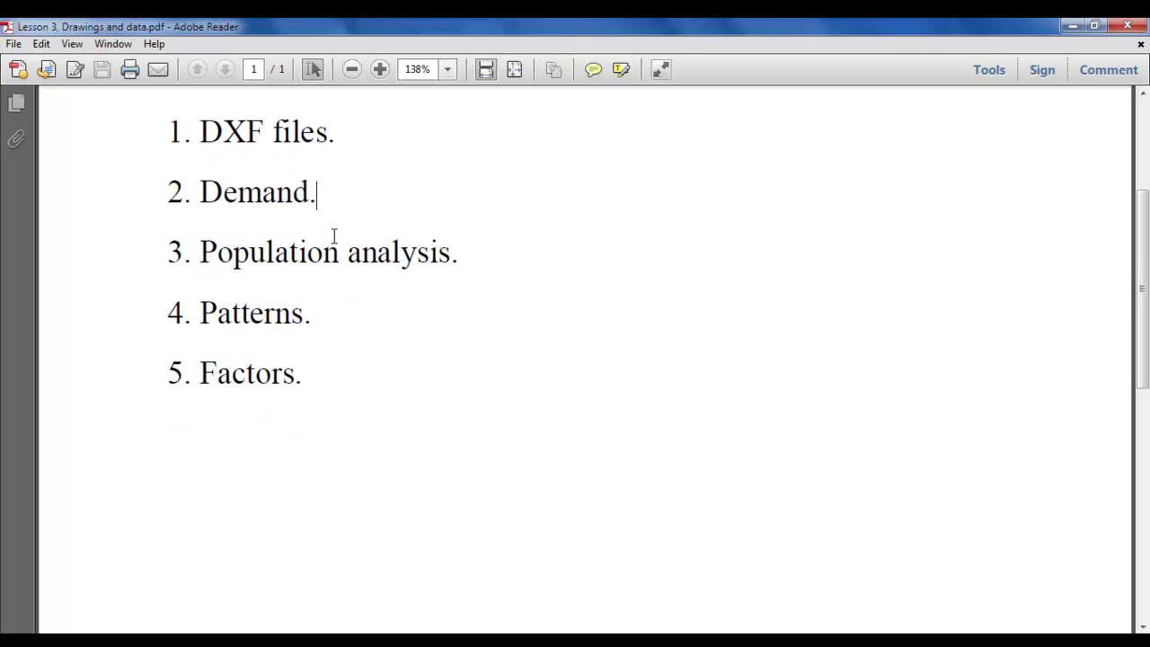
pyautogui.moveTo(320, 193); pyautogui.dragTo(209, 192)
pyautogui.click(325, 271)
pyautogui.moveTo(313, 198); pyautogui.dragTo(205, 196)
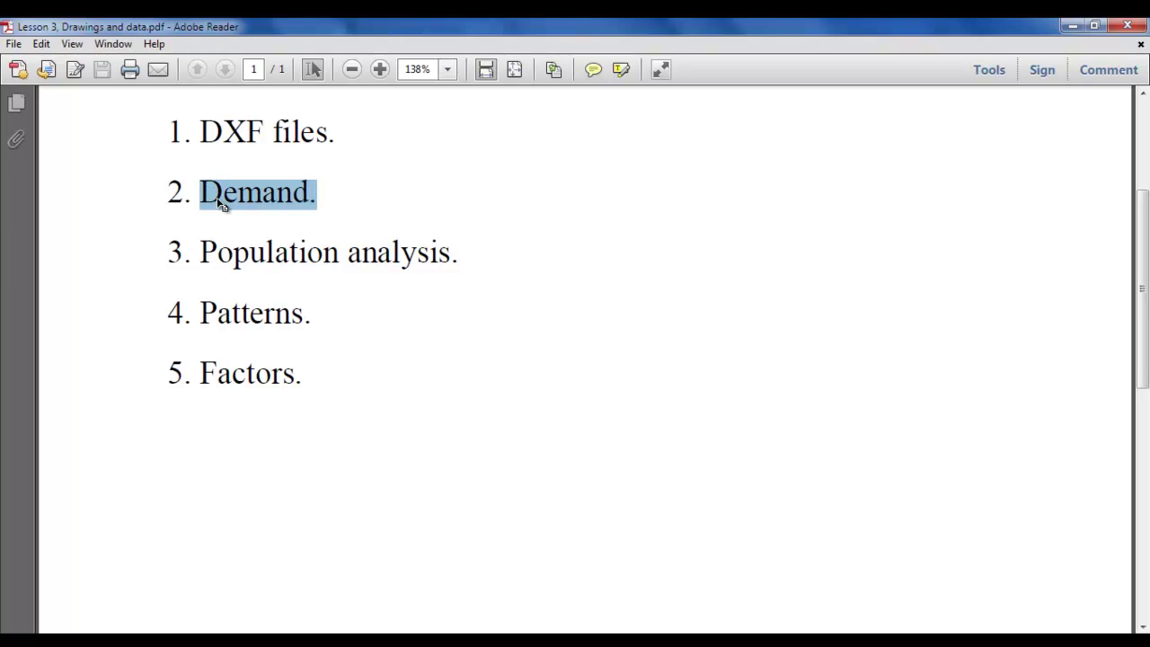
pyautogui.click(207, 192)
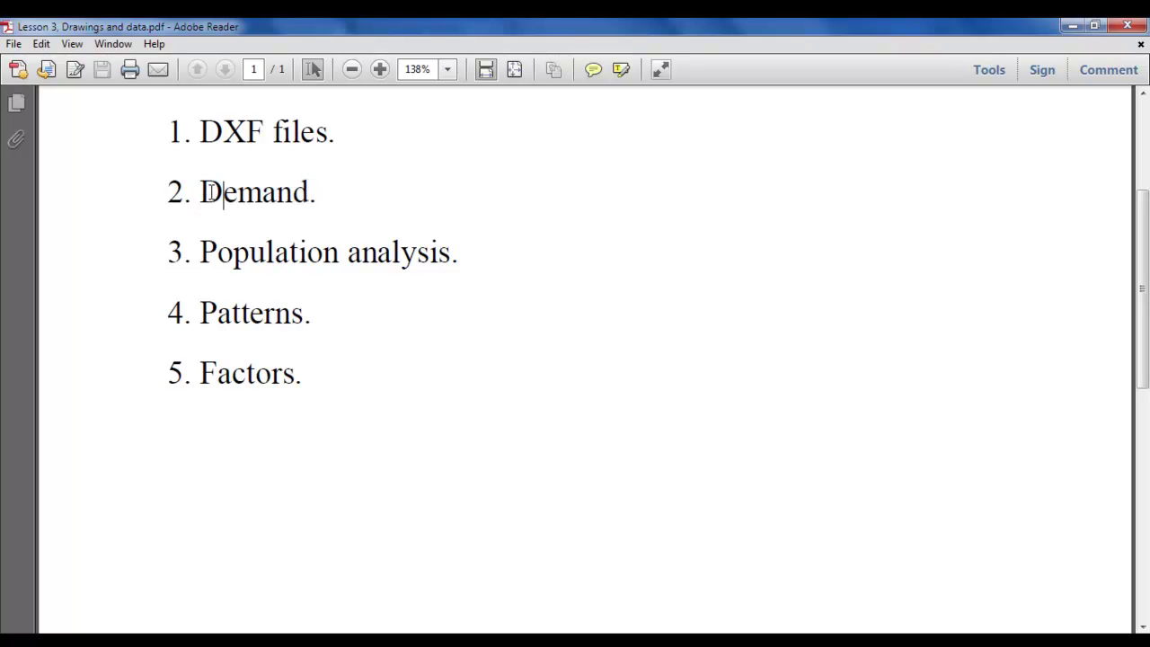
pyautogui.moveTo(205, 192); pyautogui.dragTo(325, 194)
pyautogui.scroll(-1, 316, 233)
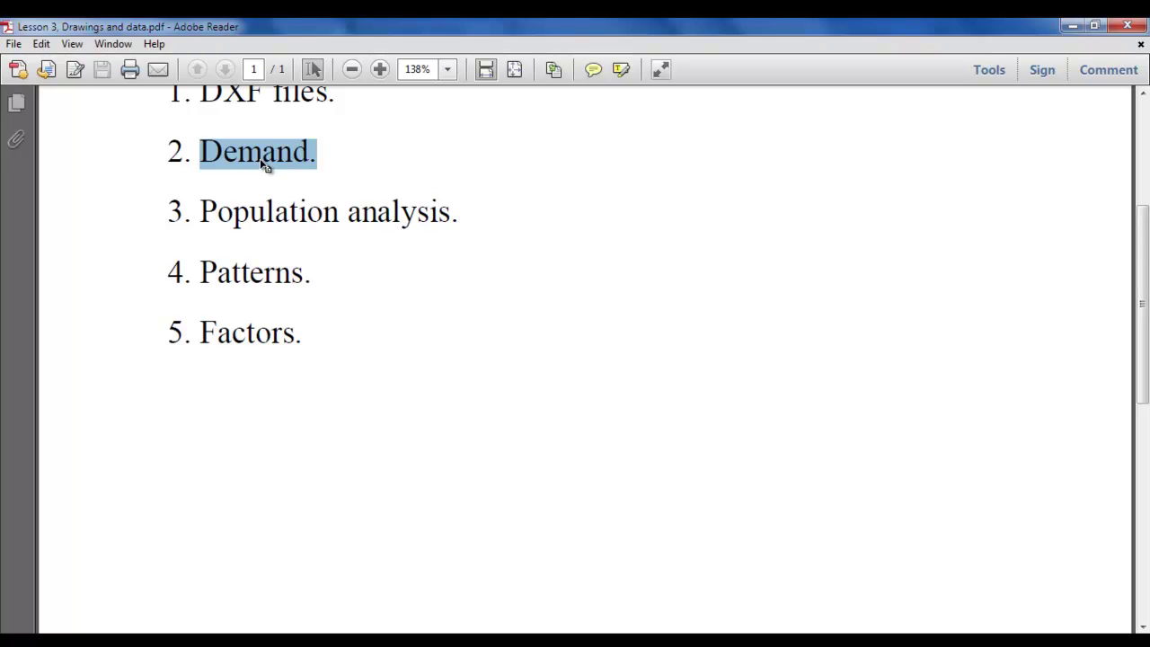
pyautogui.click(313, 152)
pyautogui.scroll(-1, 308, 221)
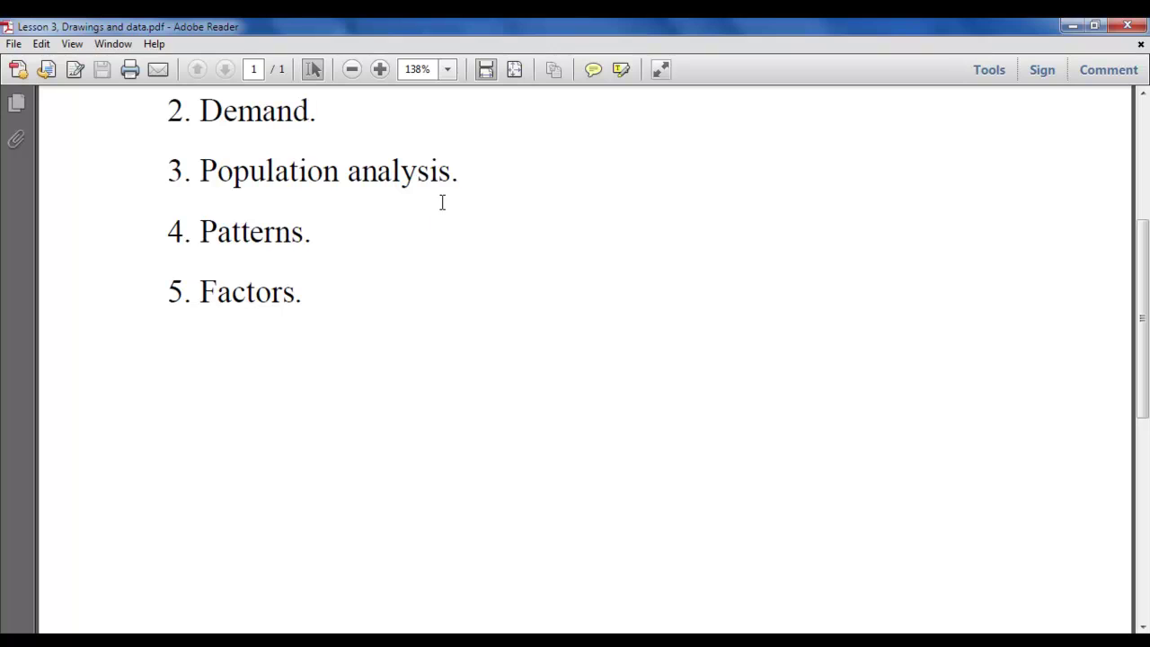
# - Review the third topic of the lesson outline, Population analysis, highlighting its text in the list
pyautogui.moveTo(457, 173); pyautogui.dragTo(200, 172)
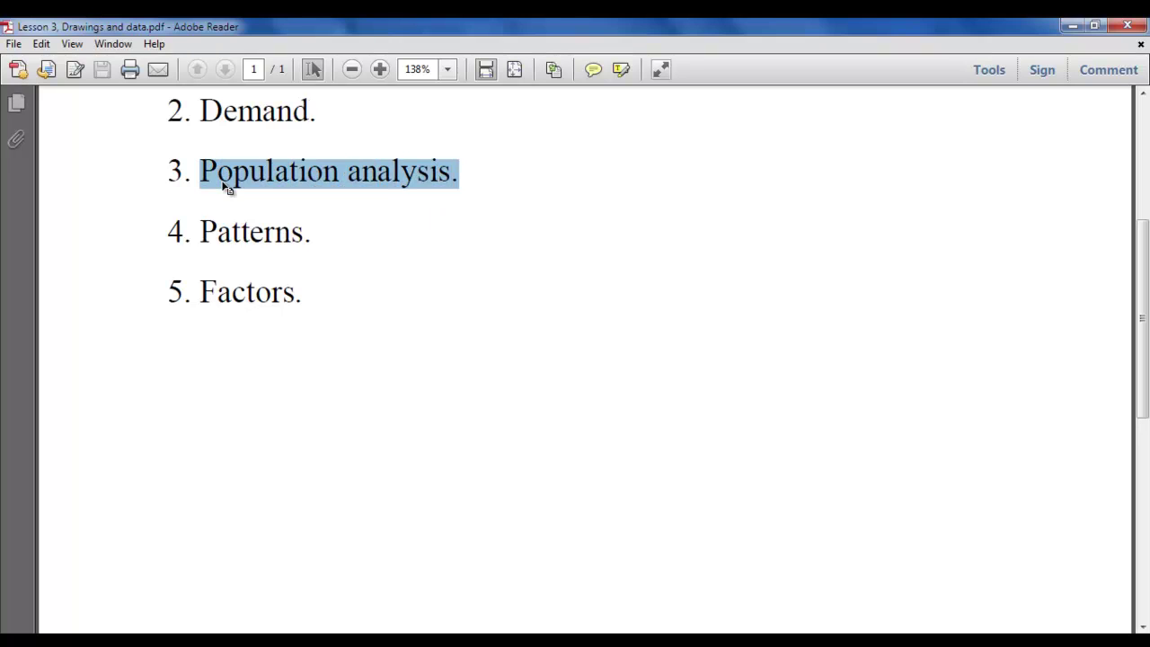
pyautogui.click(380, 272)
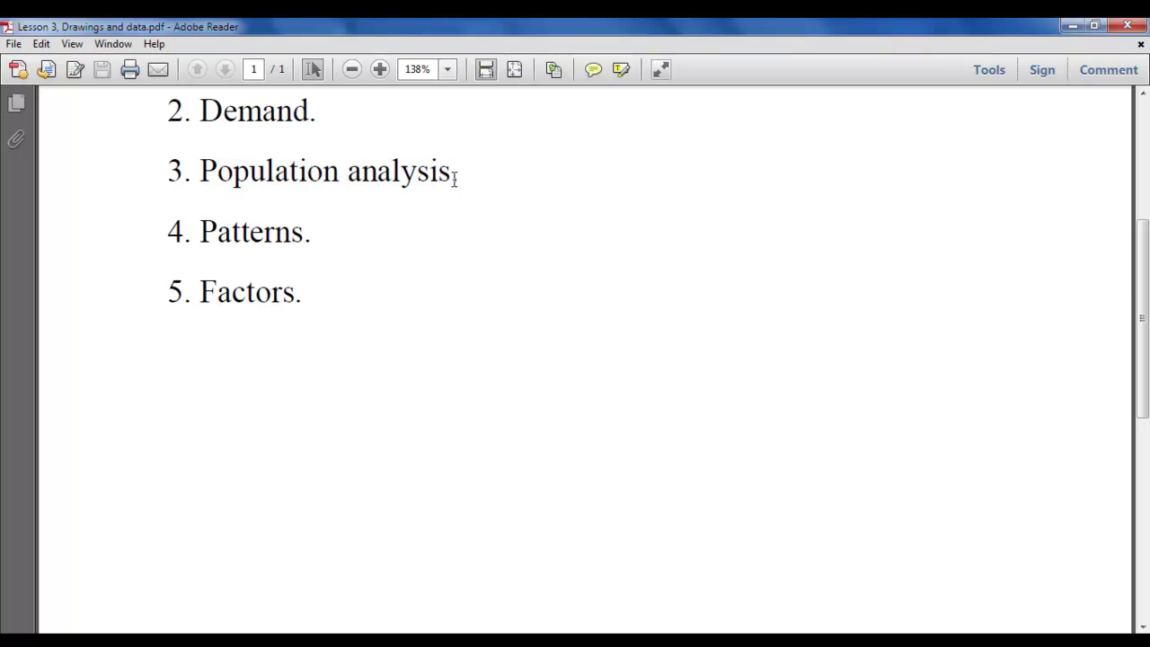
pyautogui.moveTo(456, 173); pyautogui.dragTo(292, 175)
pyautogui.click(297, 177)
pyautogui.moveTo(199, 174); pyautogui.dragTo(257, 177)
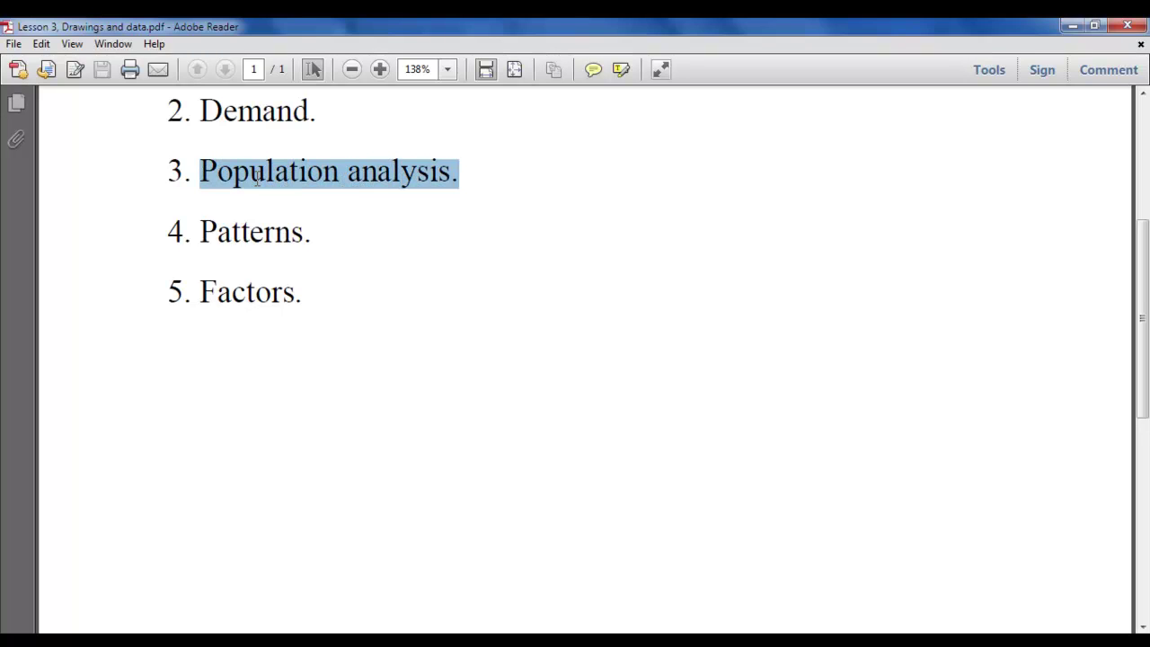
pyautogui.click(465, 174)
pyautogui.moveTo(465, 174); pyautogui.dragTo(282, 185)
pyautogui.click(276, 175)
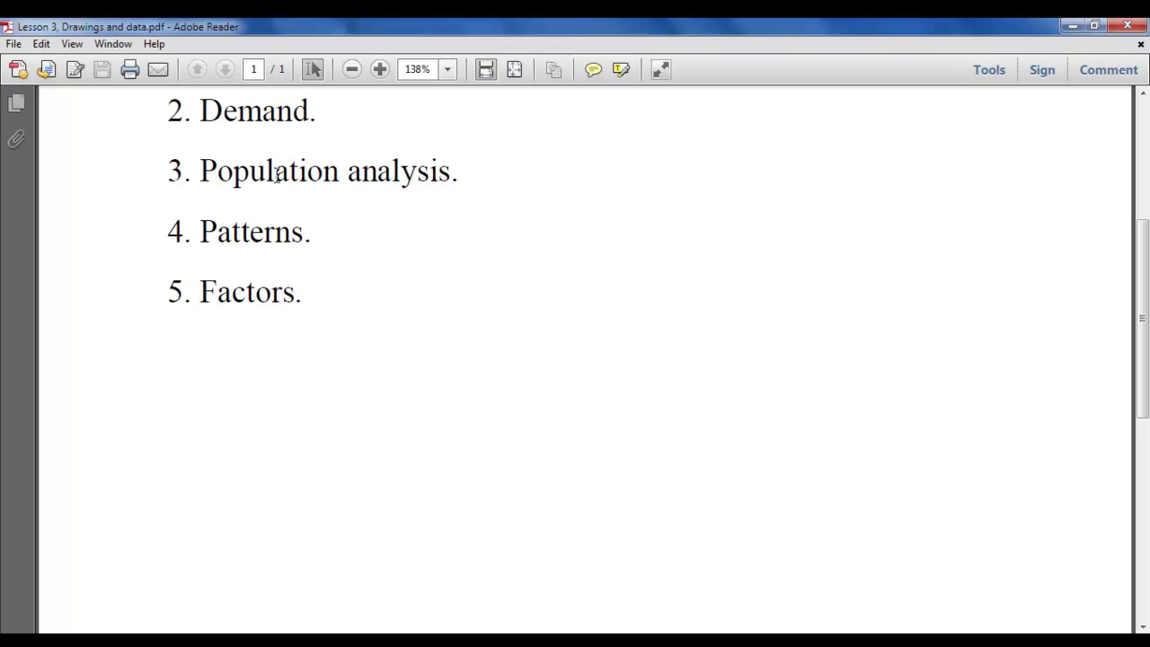
pyautogui.click(466, 184)
pyautogui.moveTo(467, 183); pyautogui.dragTo(199, 178)
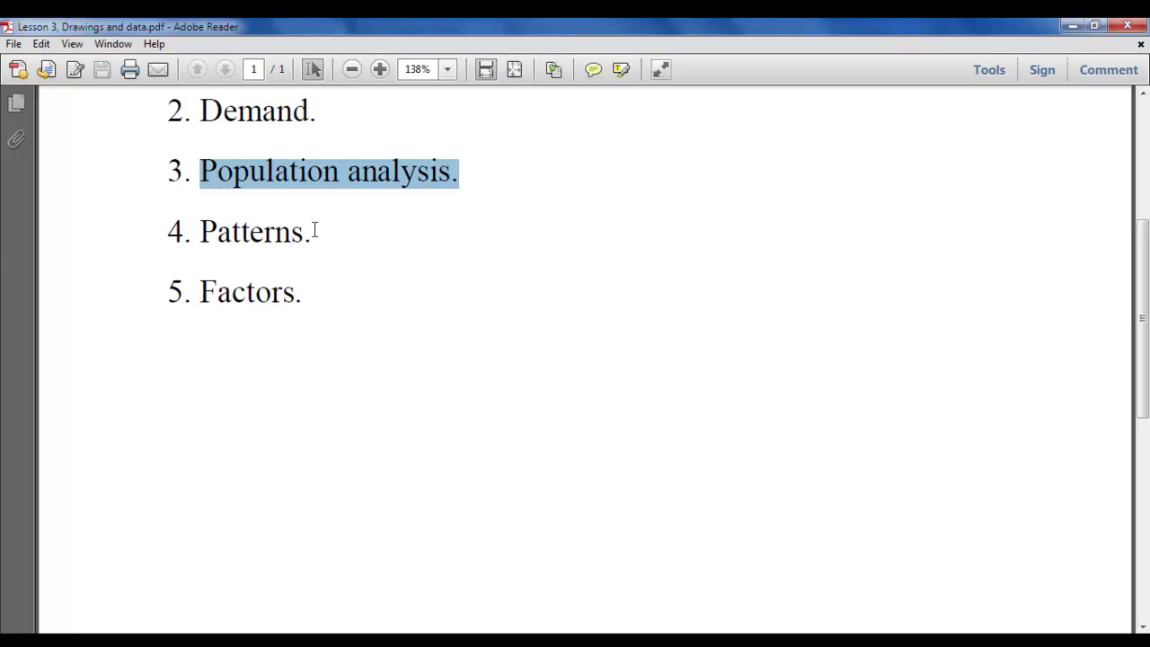
pyautogui.click(415, 174)
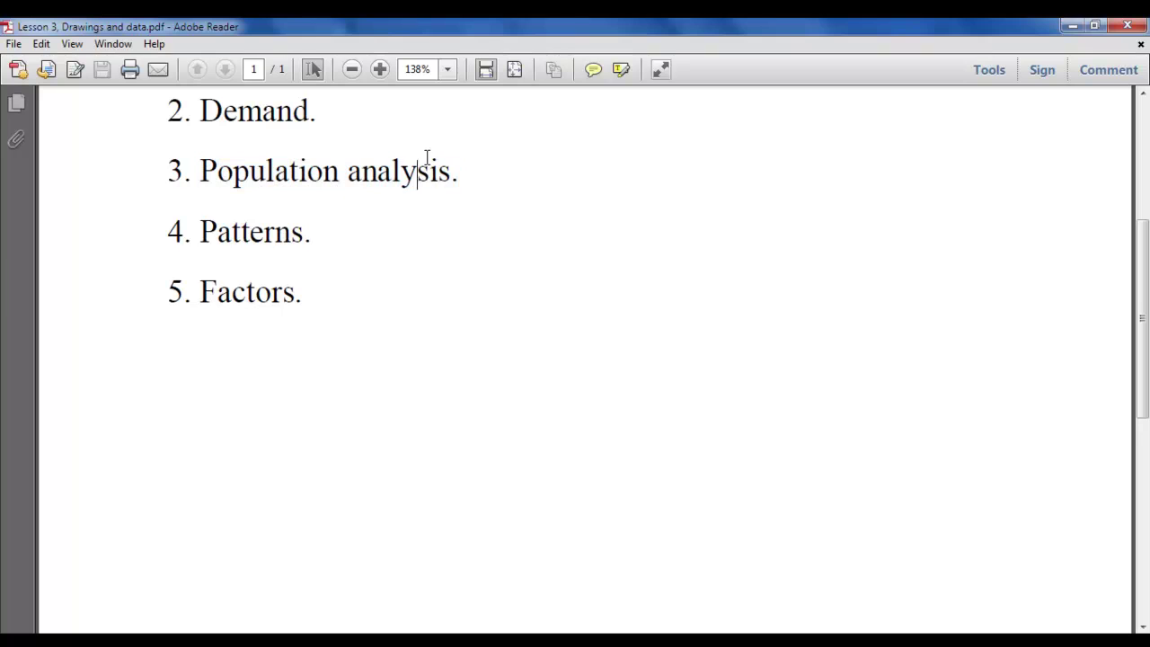
pyautogui.moveTo(462, 173); pyautogui.dragTo(363, 173)
pyautogui.press('Right')
pyautogui.scroll(-1, 356, 290)
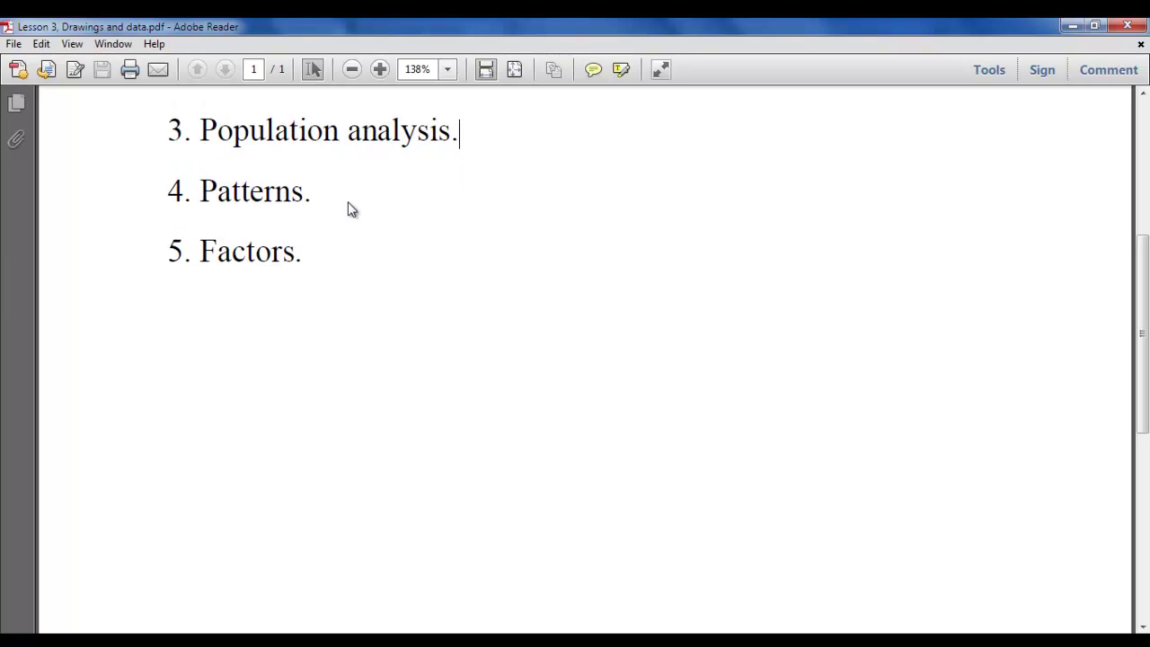
# - Review the fourth topic of the lesson outline, Patterns, highlighting the word in the list
pyautogui.click(308, 199)
pyautogui.moveTo(309, 200); pyautogui.dragTo(208, 203)
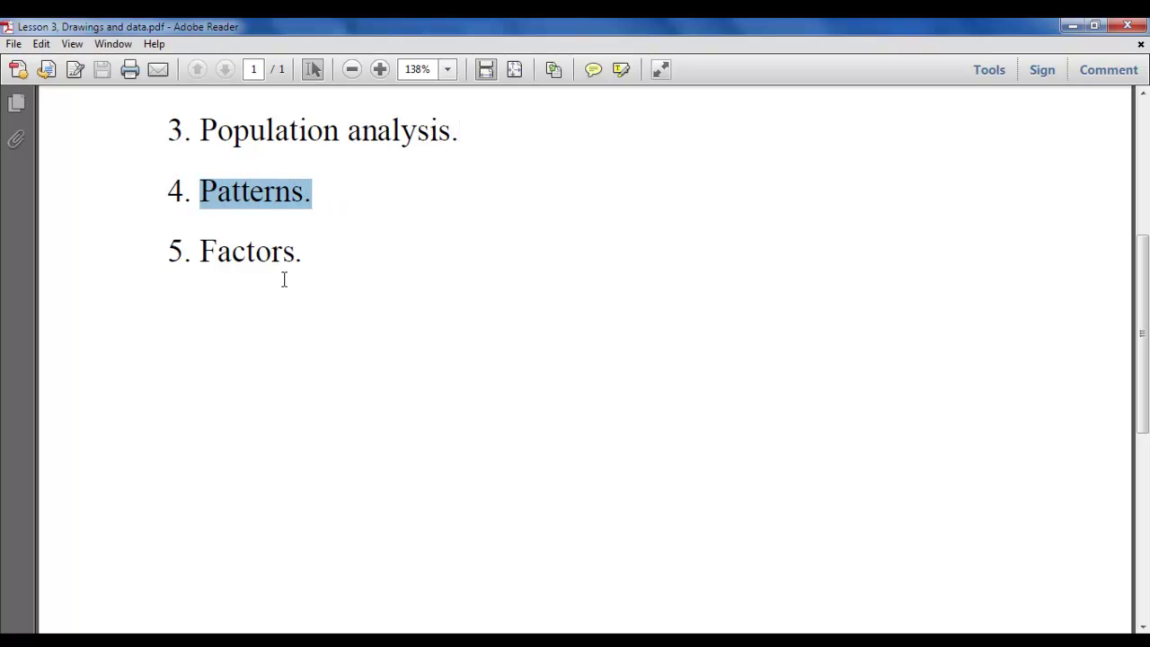
pyautogui.click(293, 199)
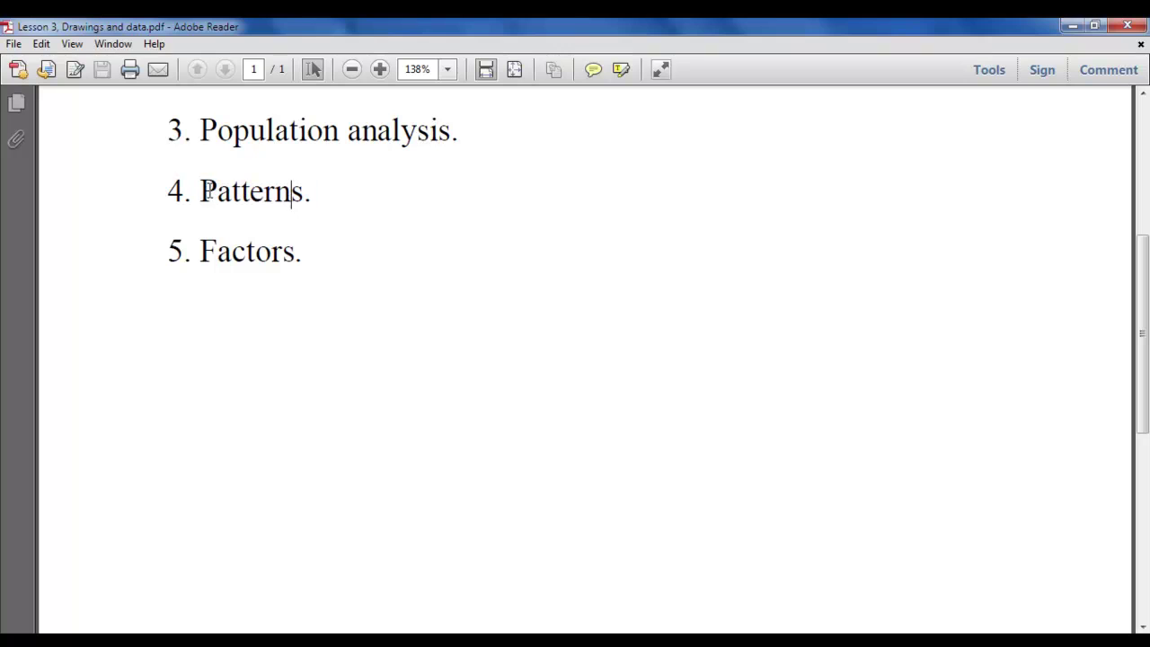
pyautogui.moveTo(202, 190); pyautogui.dragTo(313, 189)
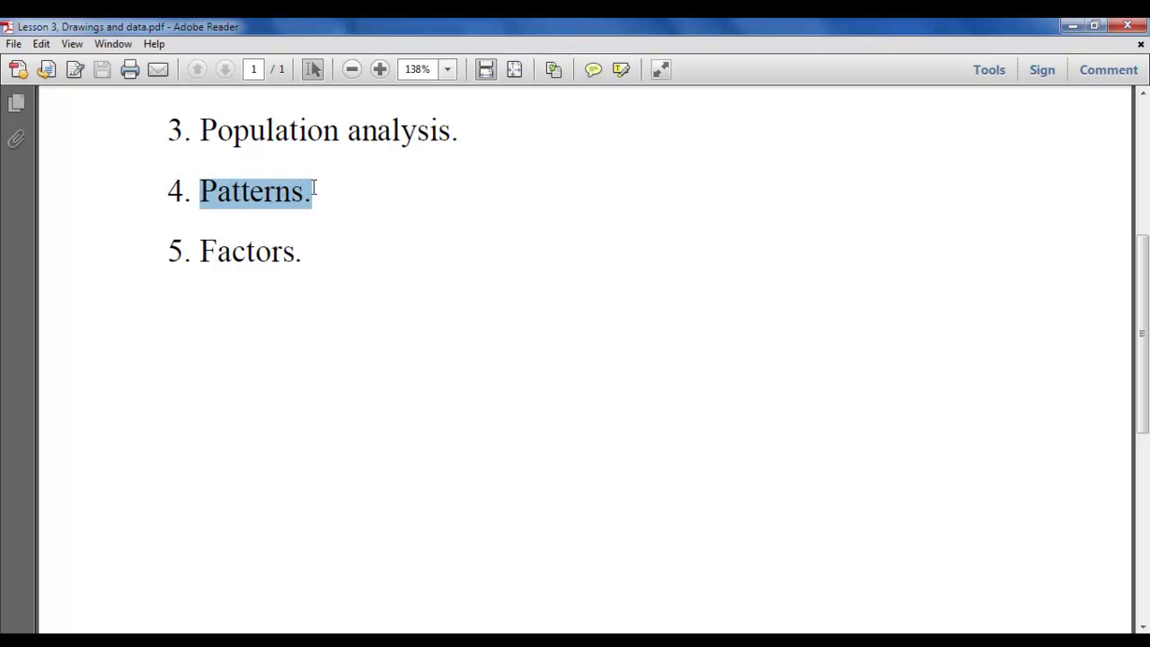
pyautogui.click(315, 195)
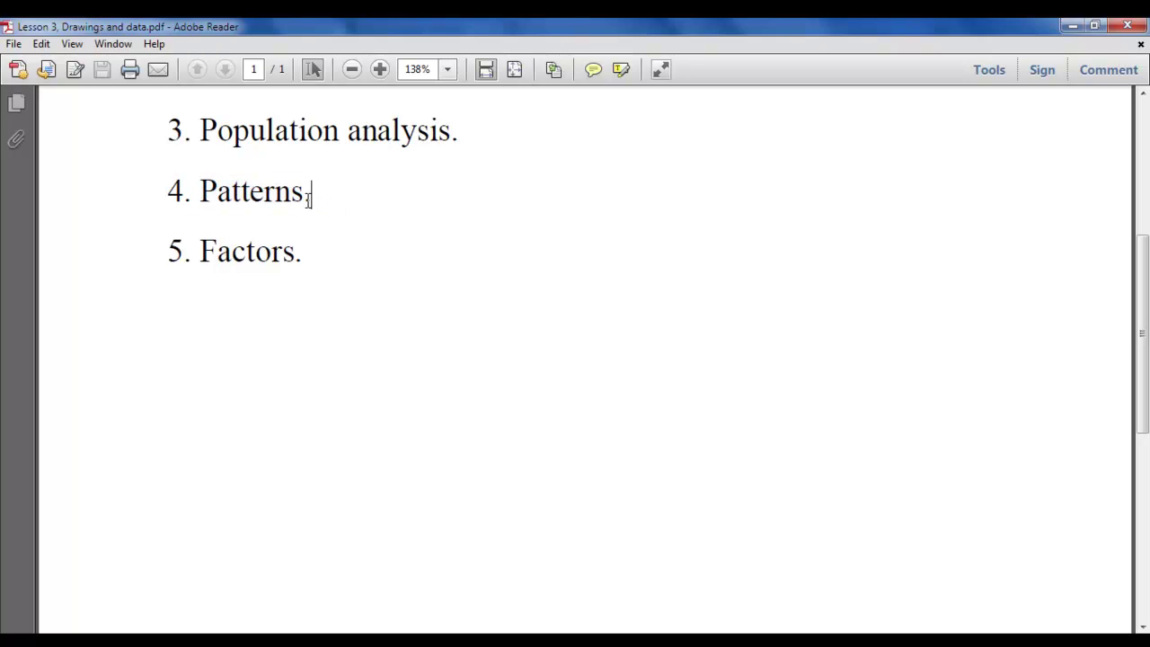
pyautogui.moveTo(314, 196); pyautogui.dragTo(214, 199)
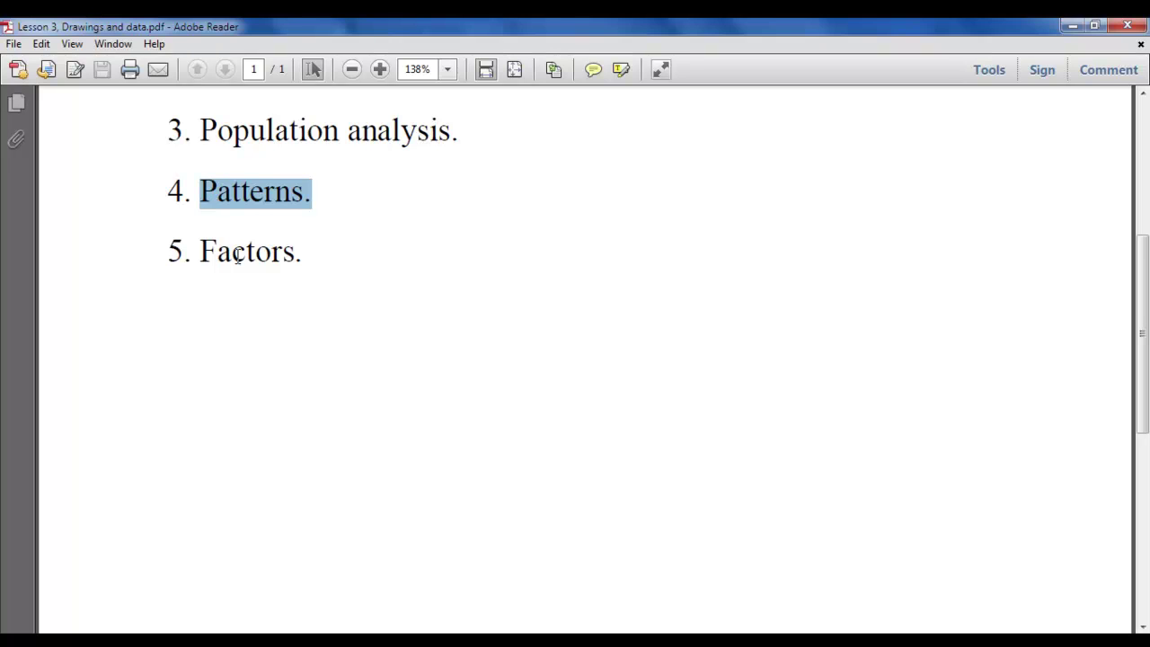
# - Review the fifth topic of the lesson outline, Factors, highlighting the word, and return to the full topic list
pyautogui.scroll(-1, 238, 261)
pyautogui.moveTo(303, 212)
pyautogui.mouseDown()
pyautogui.moveTo(200, 211)
pyautogui.moveTo(288, 214)
pyautogui.mouseUp()
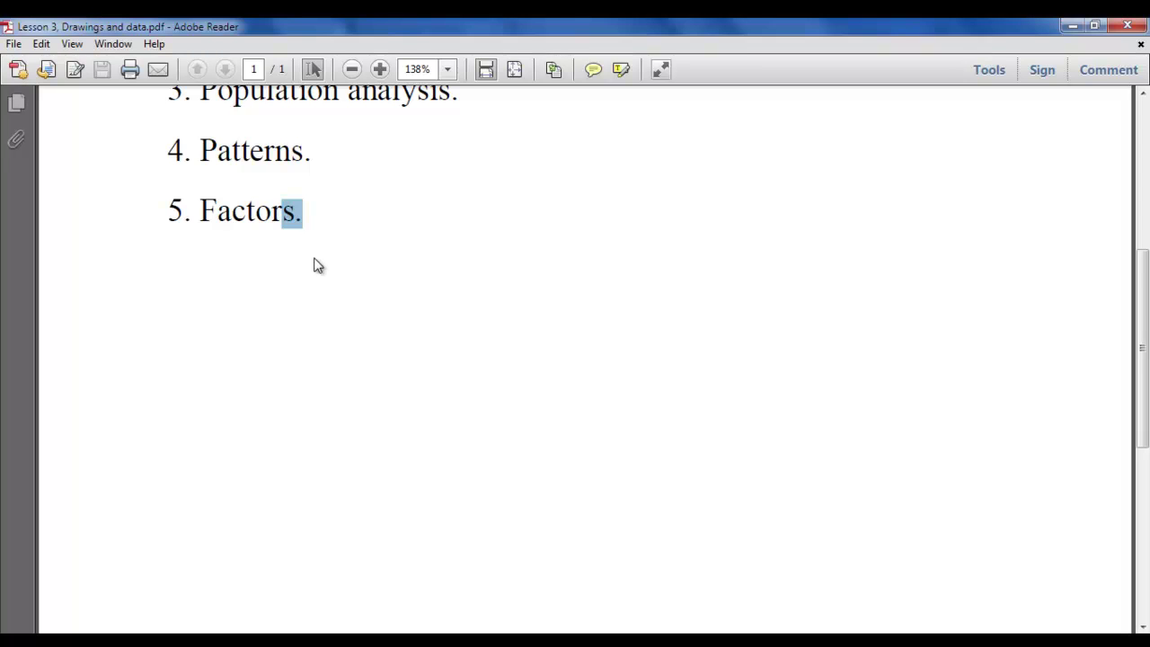
pyautogui.scroll(2, 359, 323)
pyautogui.scroll(1, 372, 357)
pyautogui.click(321, 341)
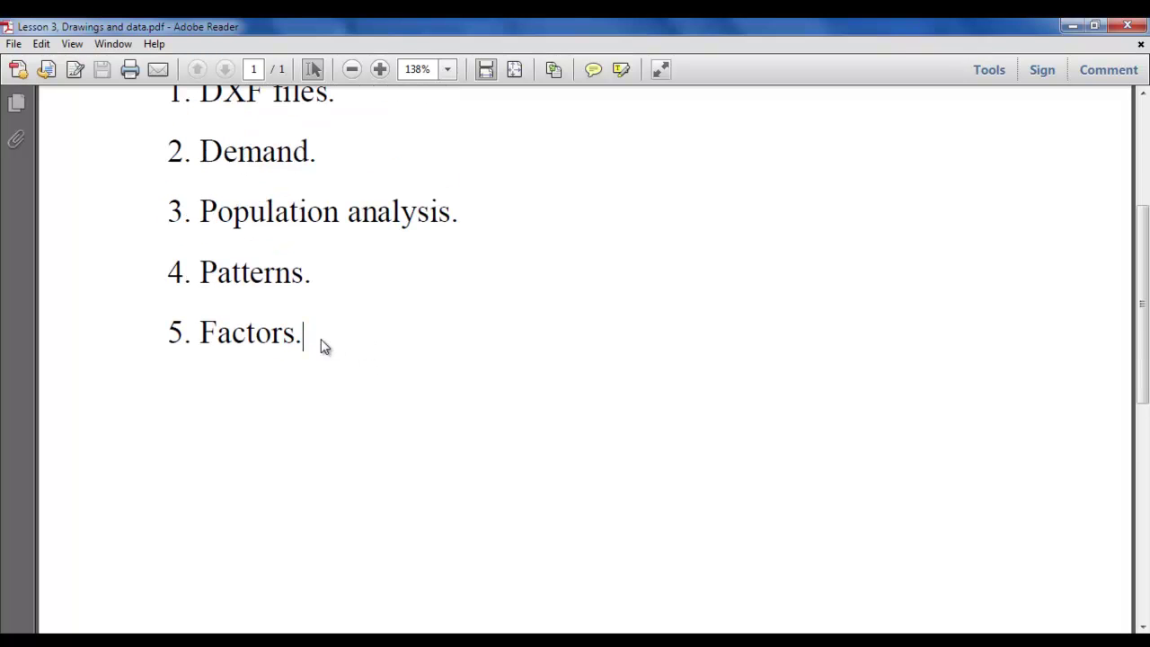
pyautogui.moveTo(321, 342); pyautogui.dragTo(180, 337)
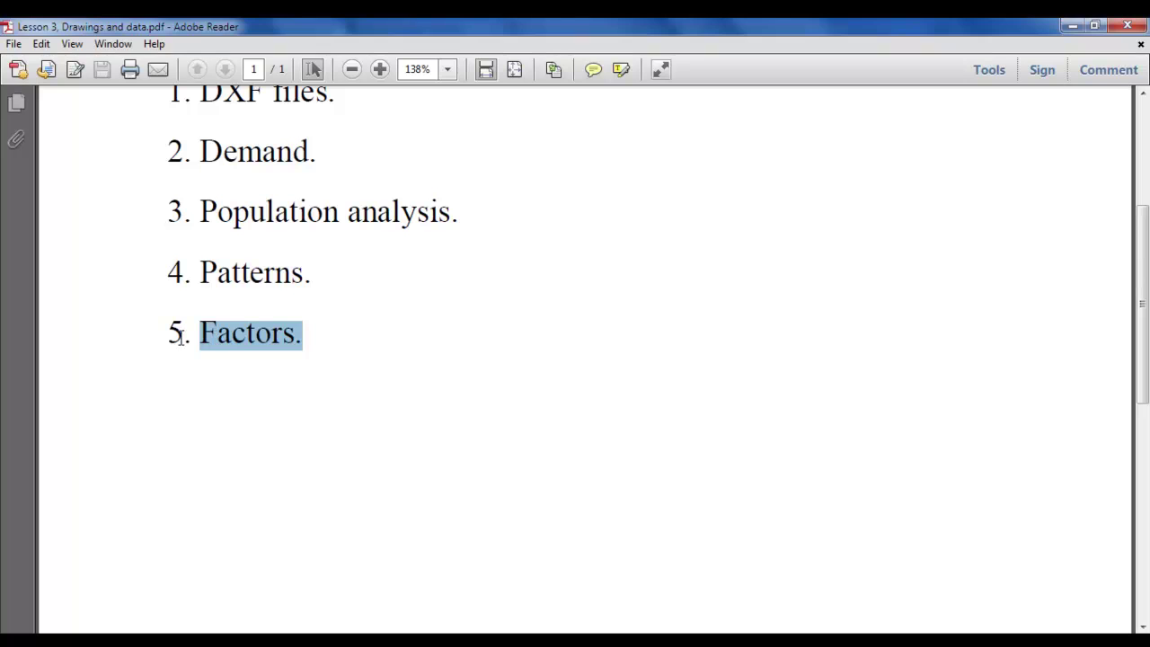
pyautogui.click(230, 335)
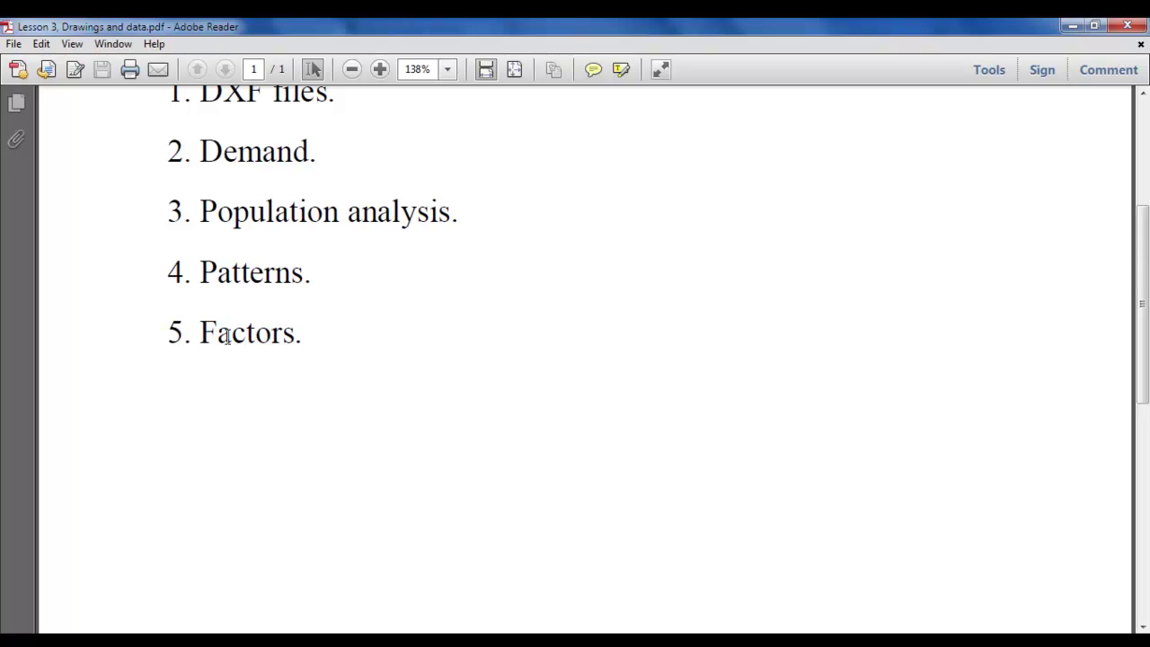
pyautogui.scroll(2, 251, 353)
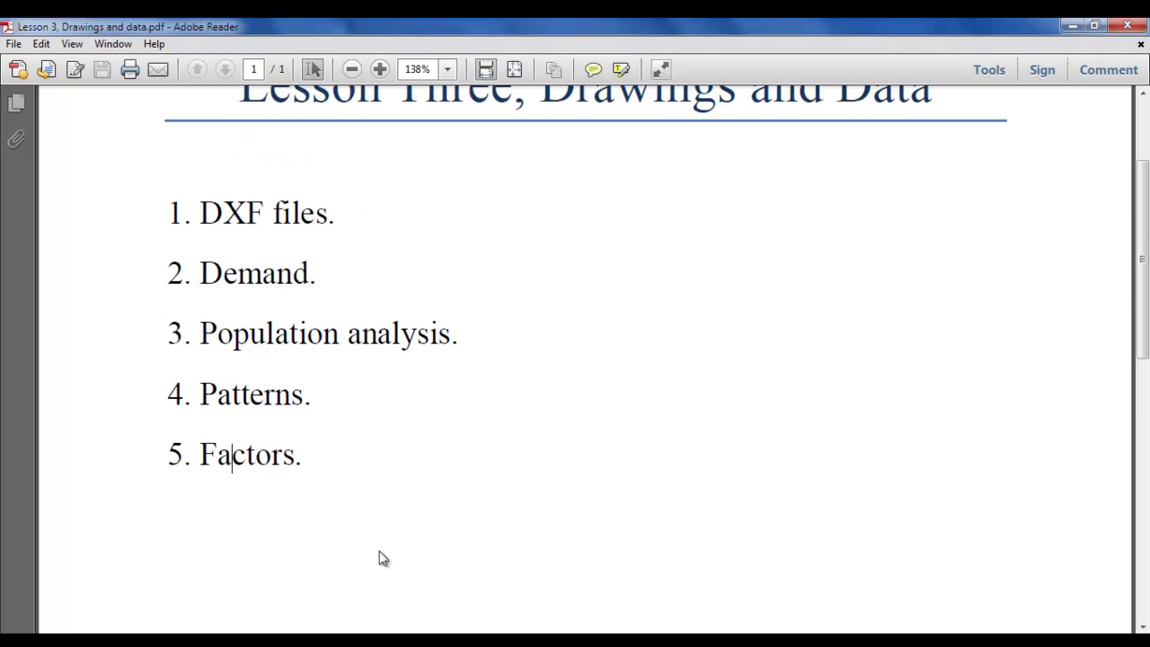
# - Switch to the Project Data folder in Windows Explorer
pyautogui.hotkey('alt', 'Tab')
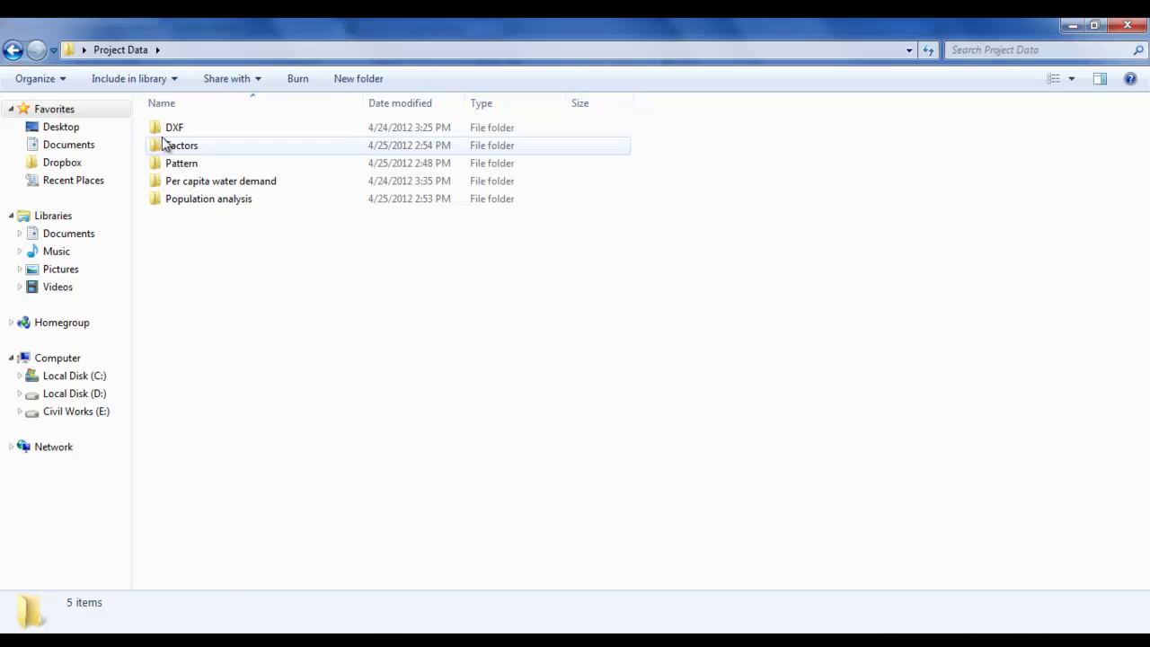
# - Open the DXF folder and point out the Contour, Houses and Roads files one after another
pyautogui.click(190, 125)
pyautogui.doubleClick(191, 128)
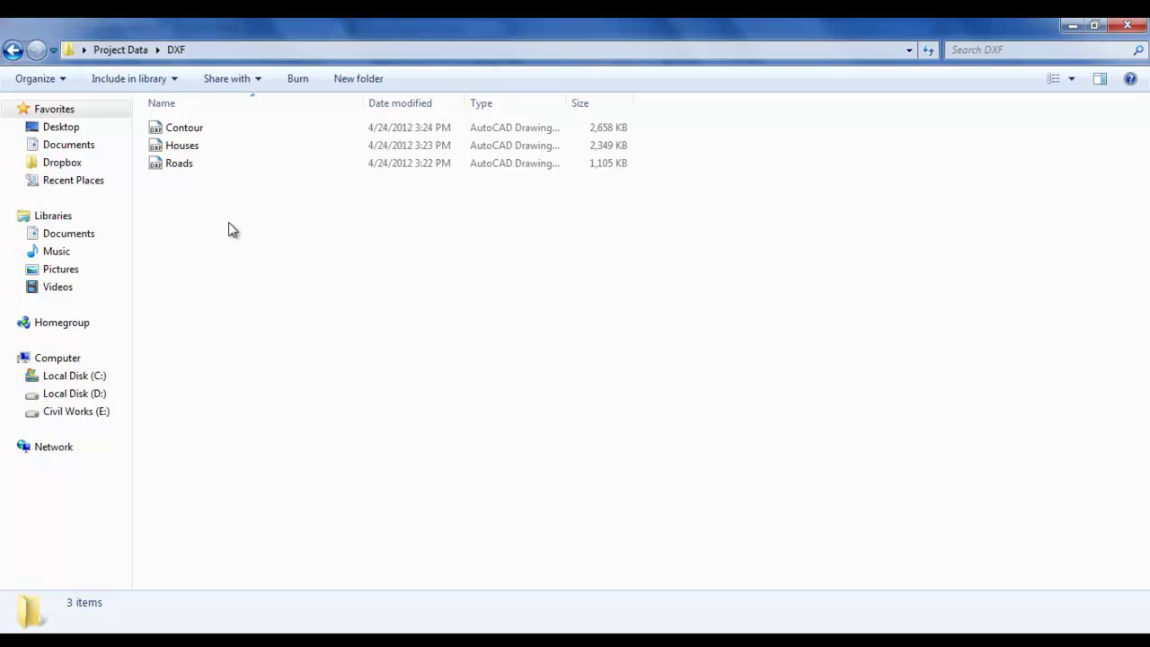
pyautogui.click(228, 129)
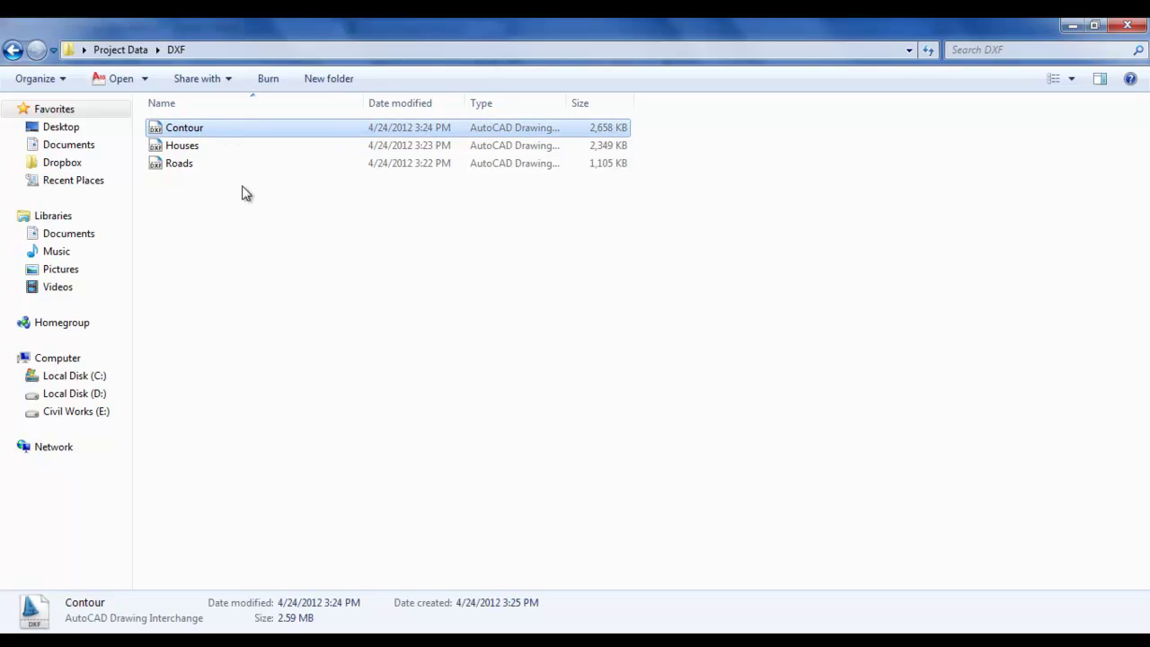
pyautogui.click(247, 190)
pyautogui.click(200, 153)
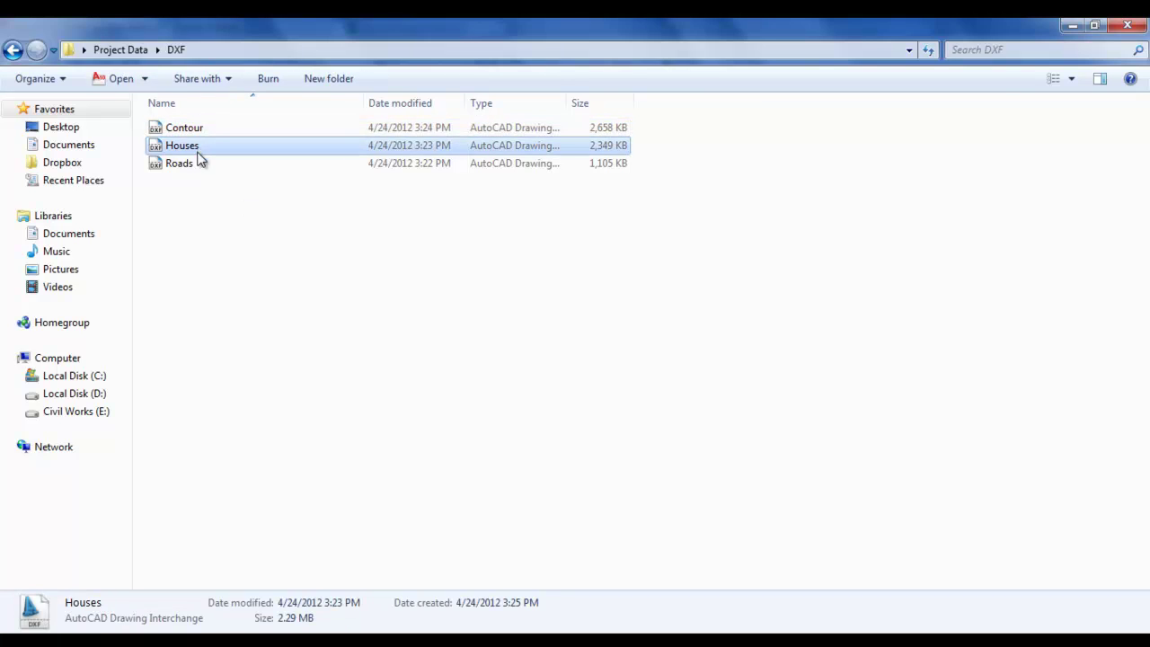
pyautogui.click(210, 183)
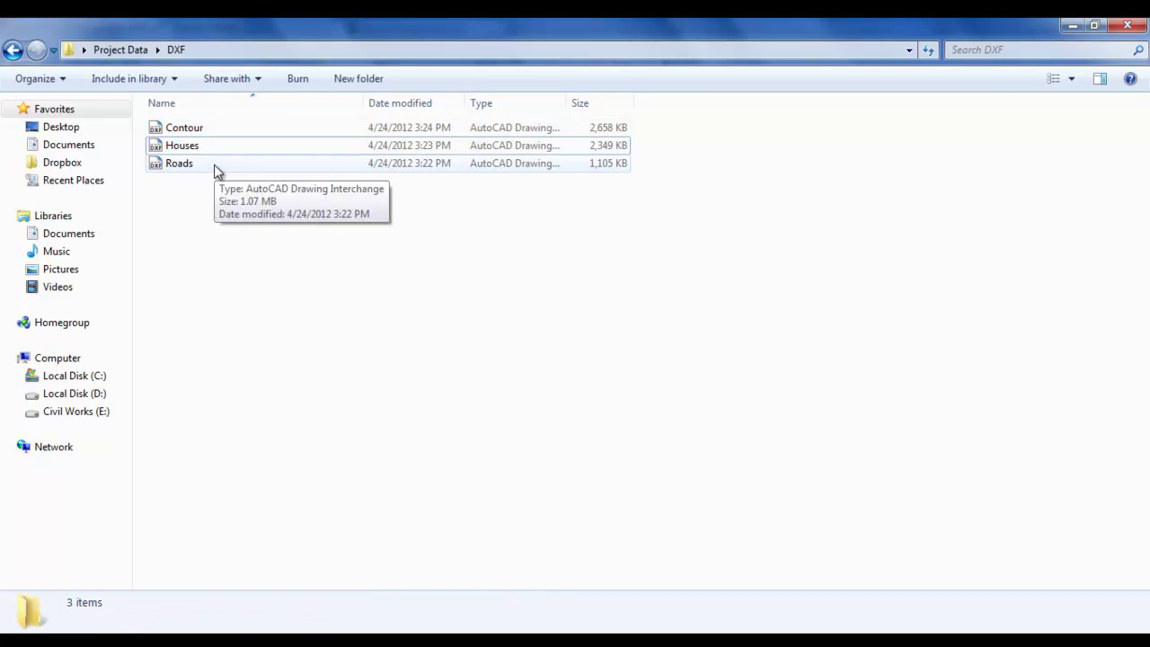
pyautogui.click(217, 169)
pyautogui.click(215, 218)
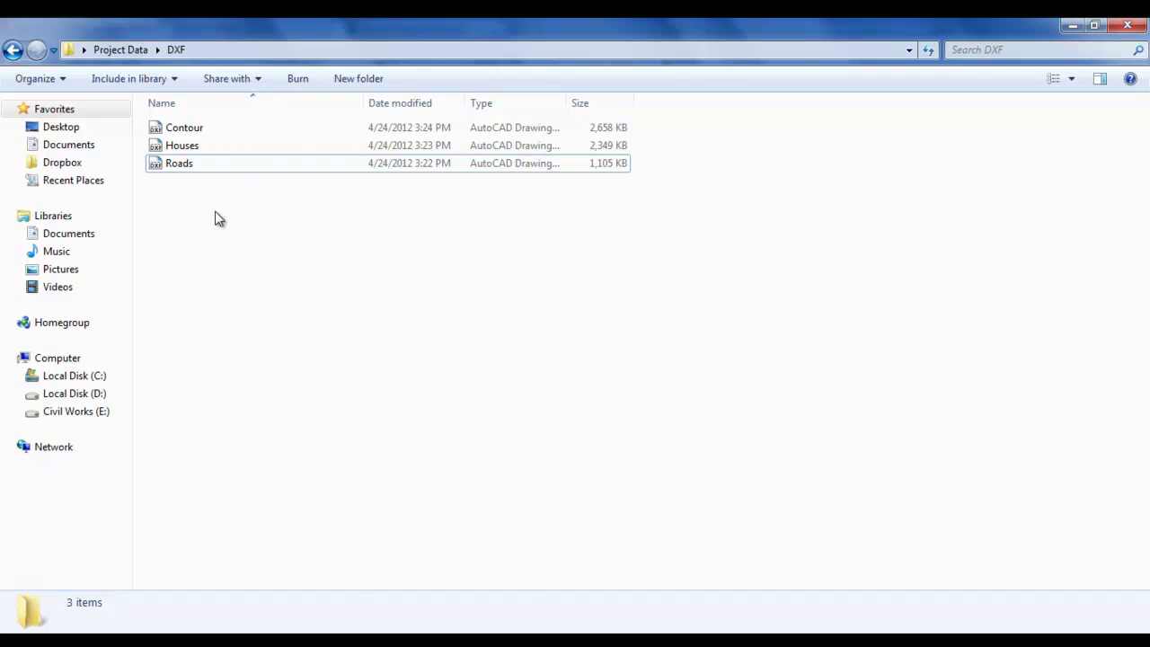
# - Go through the three DXF files once more and end with Contour selected
pyautogui.click(224, 128)
pyautogui.click(230, 150)
pyautogui.click(227, 165)
pyautogui.click(221, 240)
pyautogui.click(198, 129)
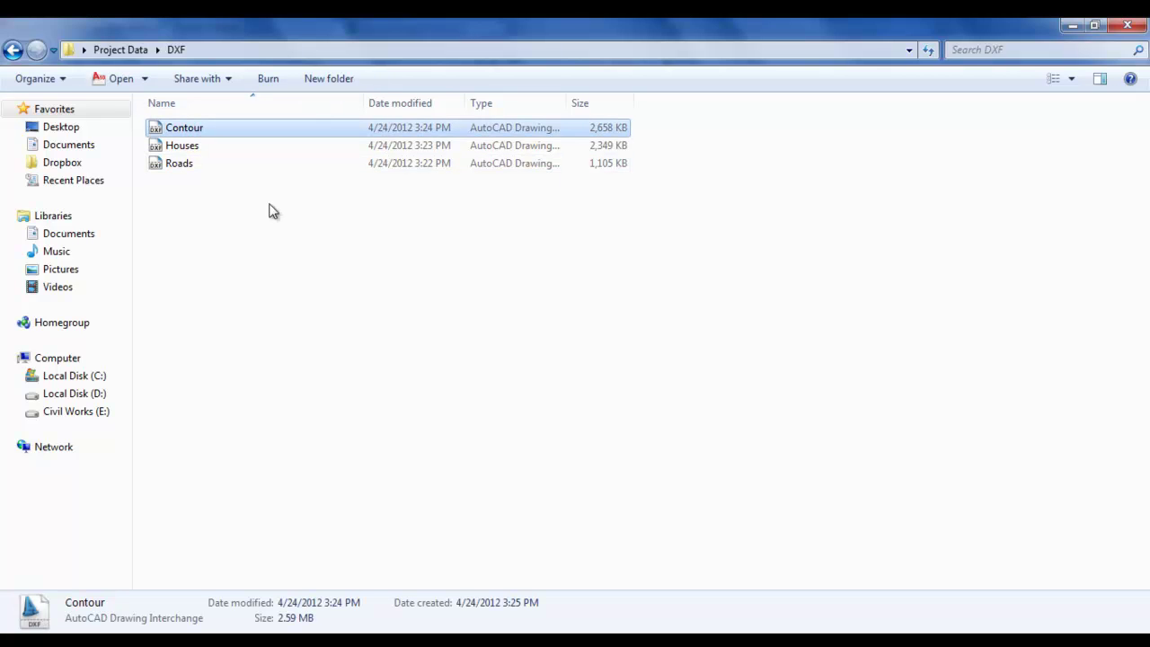
# - Switch to AutoCAD and restore the minimised Contour.dxf drawing
pyautogui.click(615, 633)
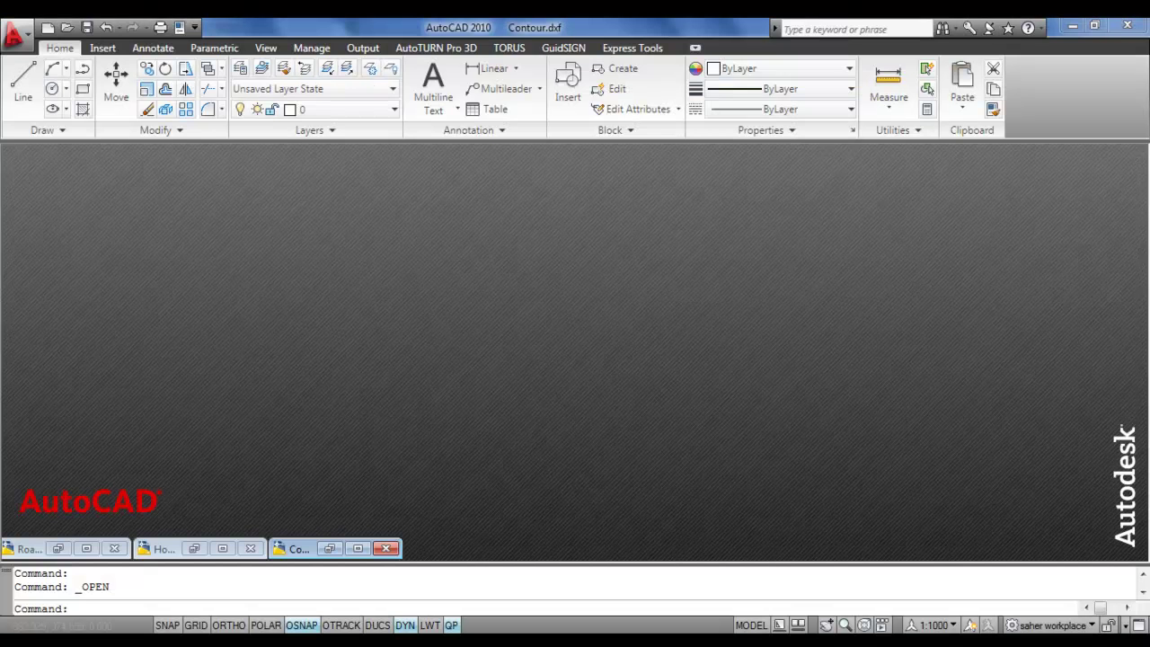
pyautogui.click(330, 549)
pyautogui.scroll(-1, 415, 405)
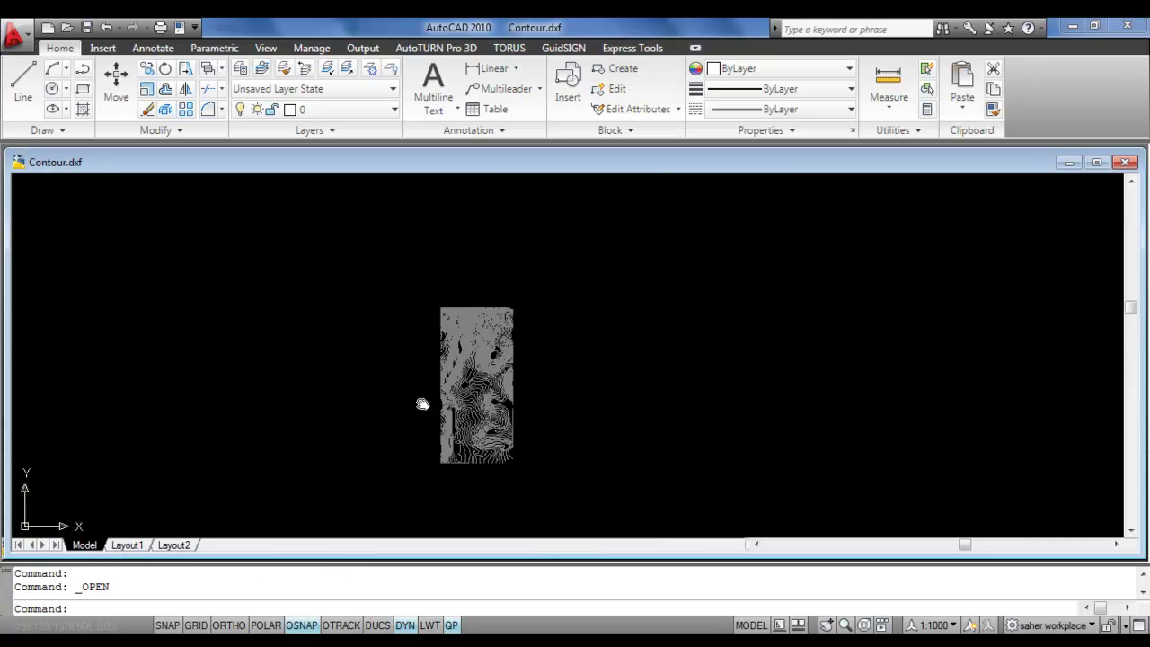
# - Examine the contour lines across the site, from the valley and central area to the northern and southern parts
pyautogui.scroll(3, 537, 362)
pyautogui.scroll(4, 540, 368)
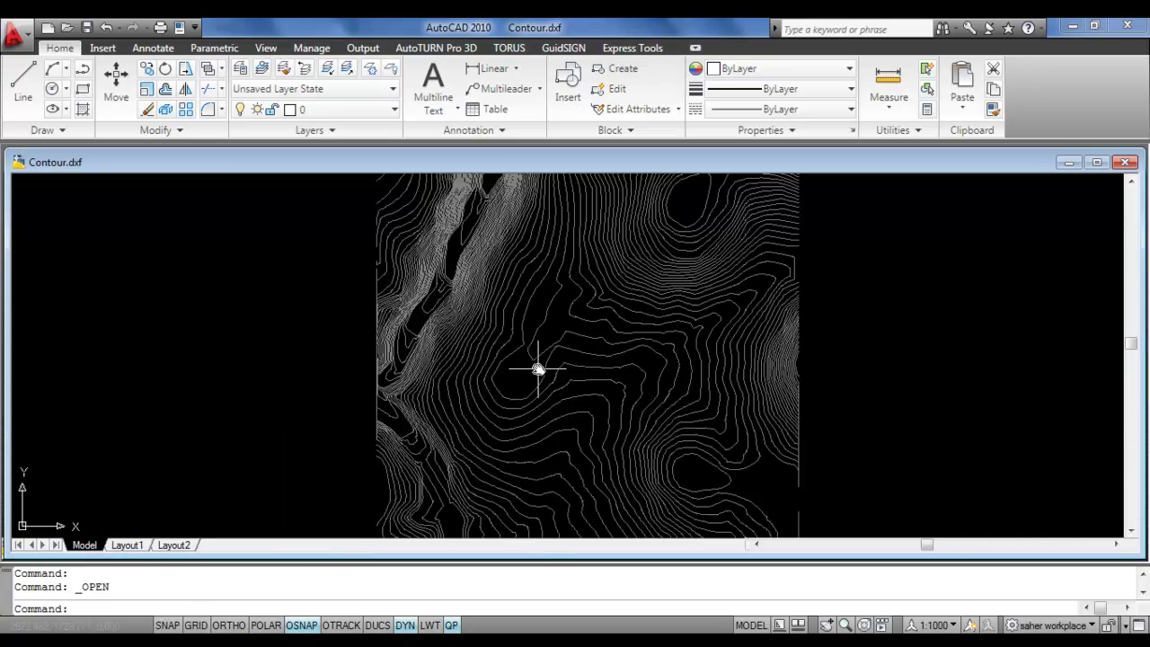
pyautogui.scroll(-3, 553, 373)
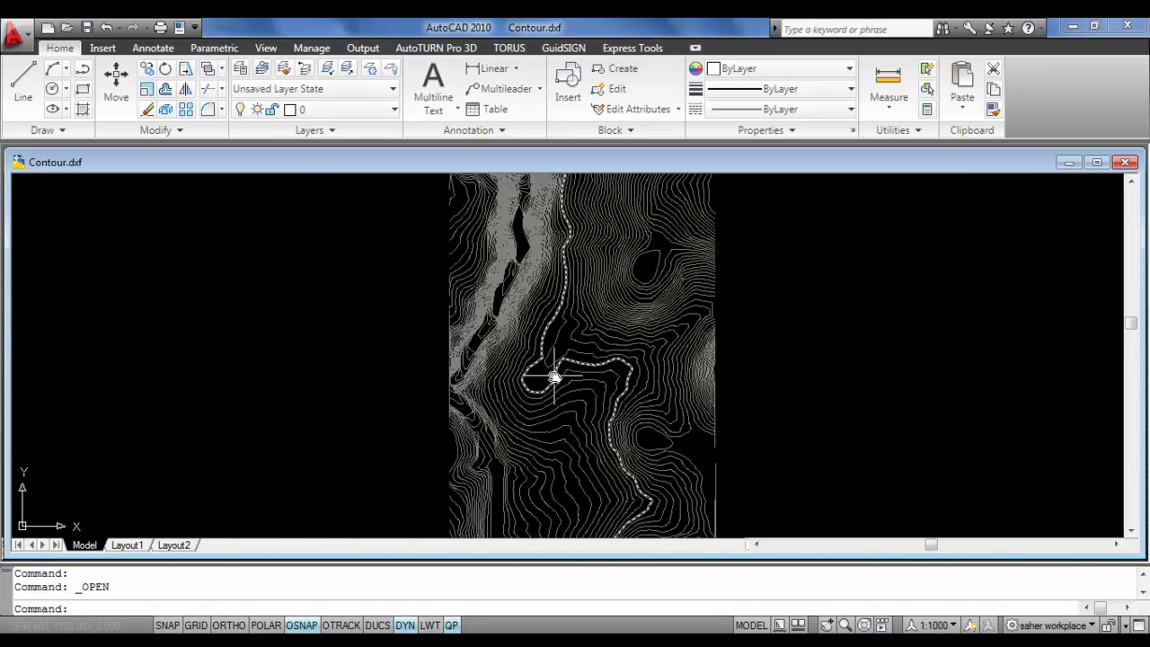
pyautogui.scroll(4, 506, 358)
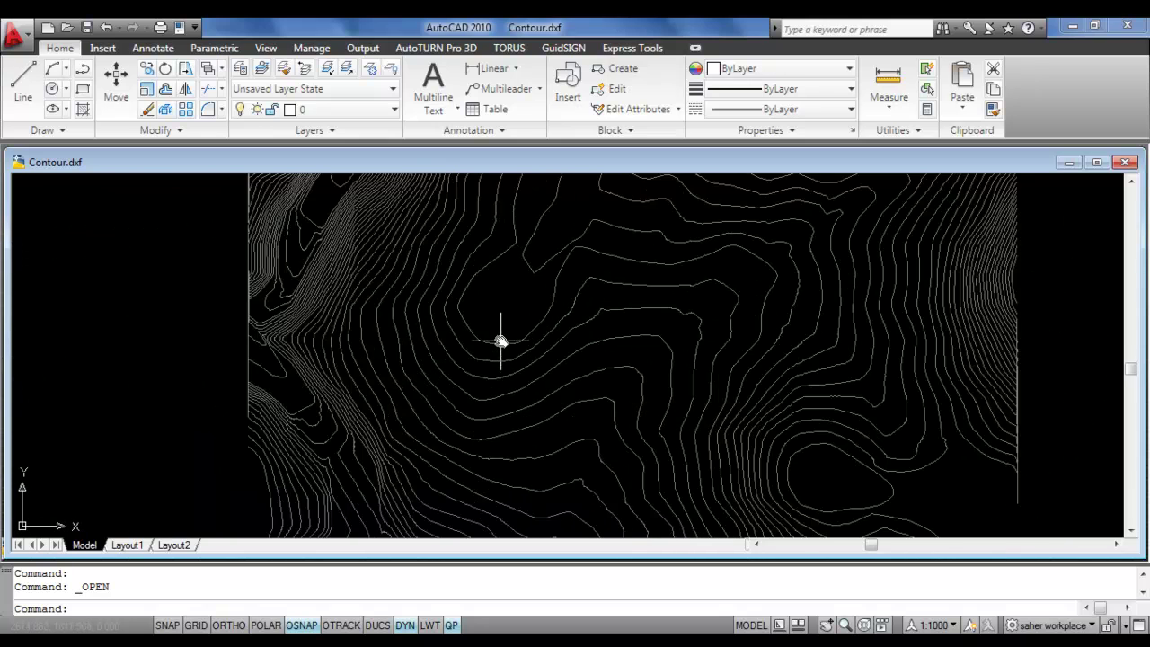
pyautogui.scroll(-4, 506, 341)
pyautogui.scroll(3, 530, 395)
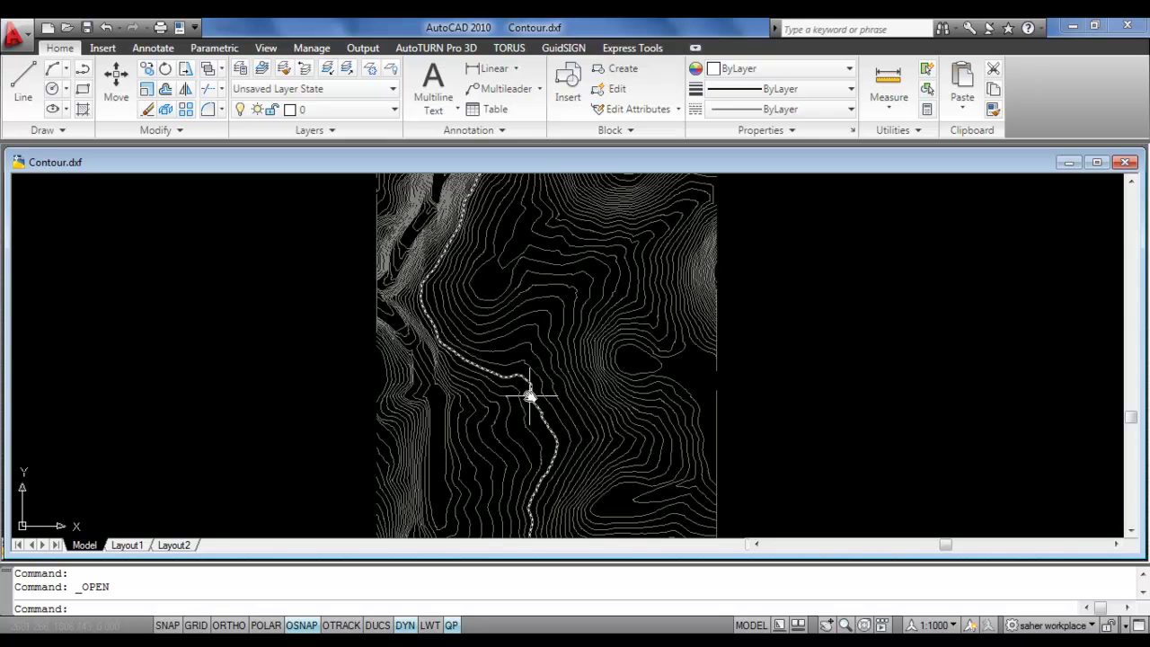
pyautogui.scroll(-3, 528, 394)
pyautogui.scroll(4, 513, 380)
pyautogui.scroll(-3, 553, 371)
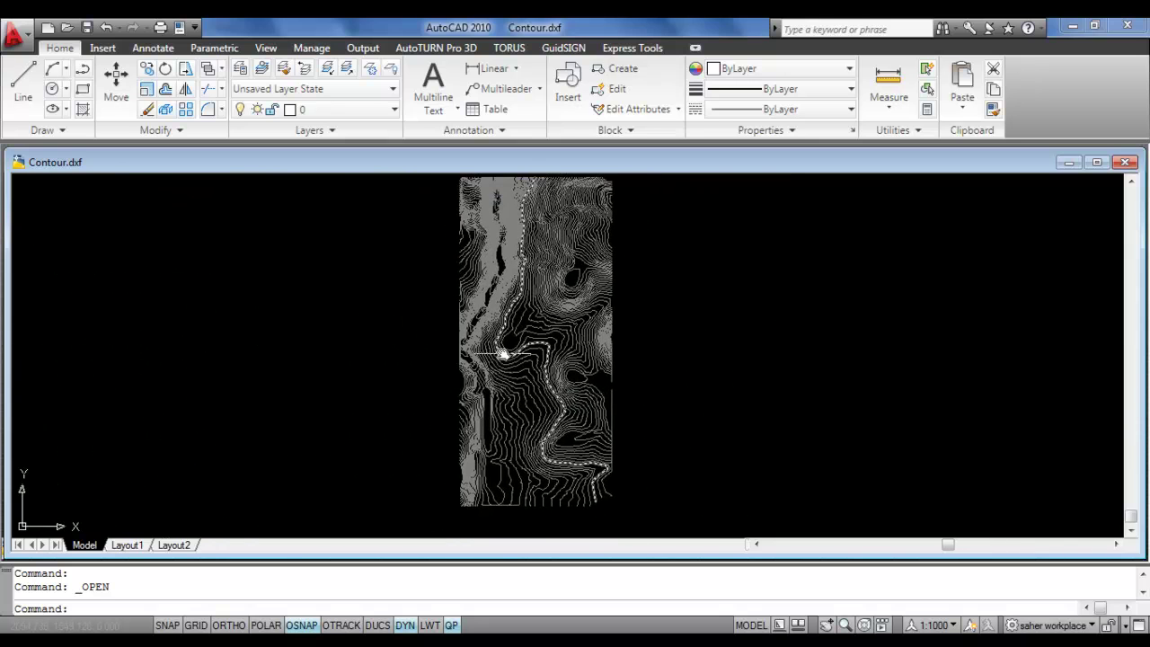
pyautogui.scroll(4, 506, 347)
pyautogui.scroll(-3, 513, 347)
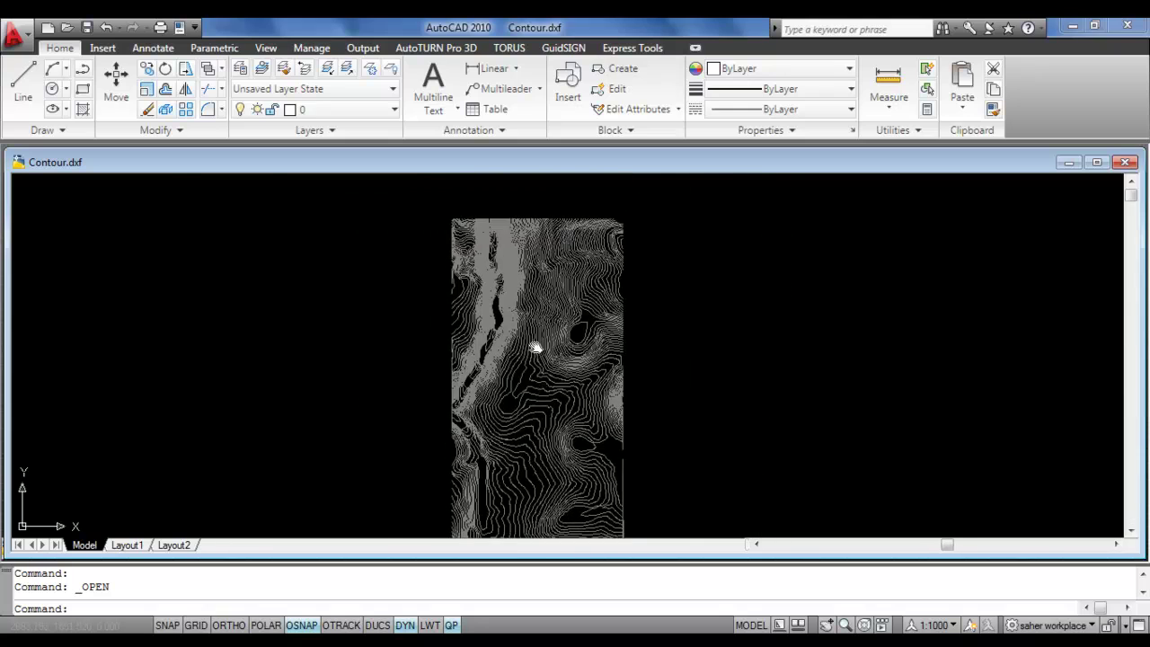
pyautogui.scroll(3, 534, 342)
pyautogui.scroll(2, 596, 316)
pyautogui.scroll(-2, 594, 316)
pyautogui.scroll(-2, 594, 316)
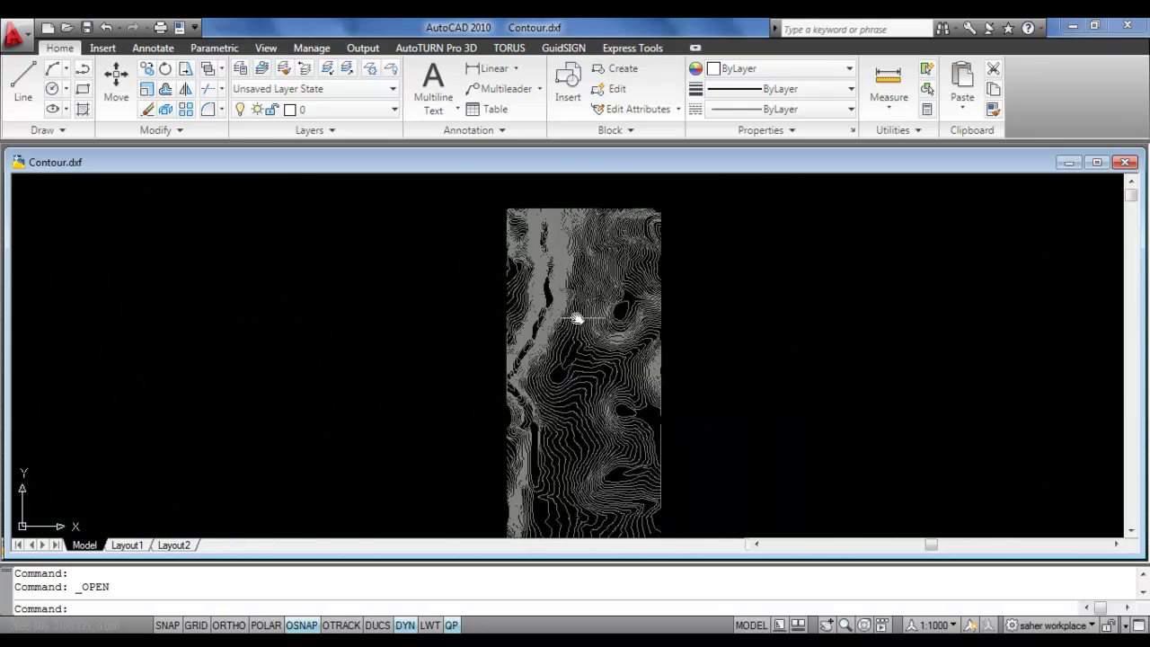
pyautogui.scroll(-1, 483, 270)
pyautogui.scroll(5, 467, 317)
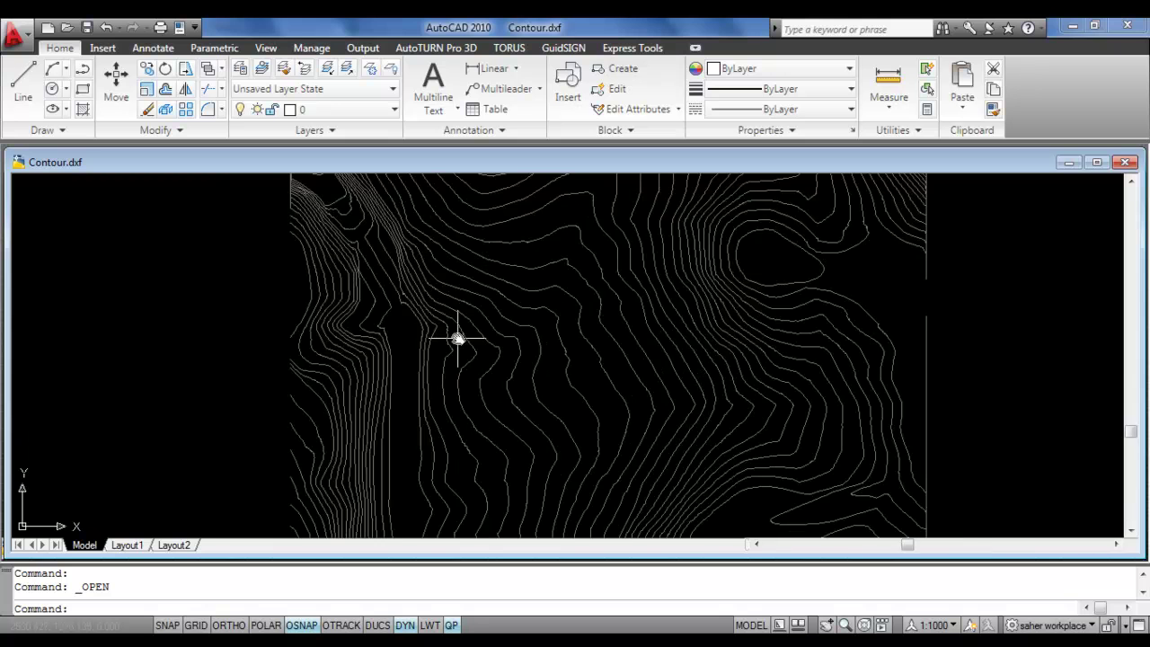
pyautogui.scroll(-4, 472, 342)
pyautogui.scroll(-2, 524, 309)
# - Examine individual contour lines and their spacing around the loop in the middle of the site
pyautogui.moveTo(524, 324); pyautogui.dragTo(519, 381)
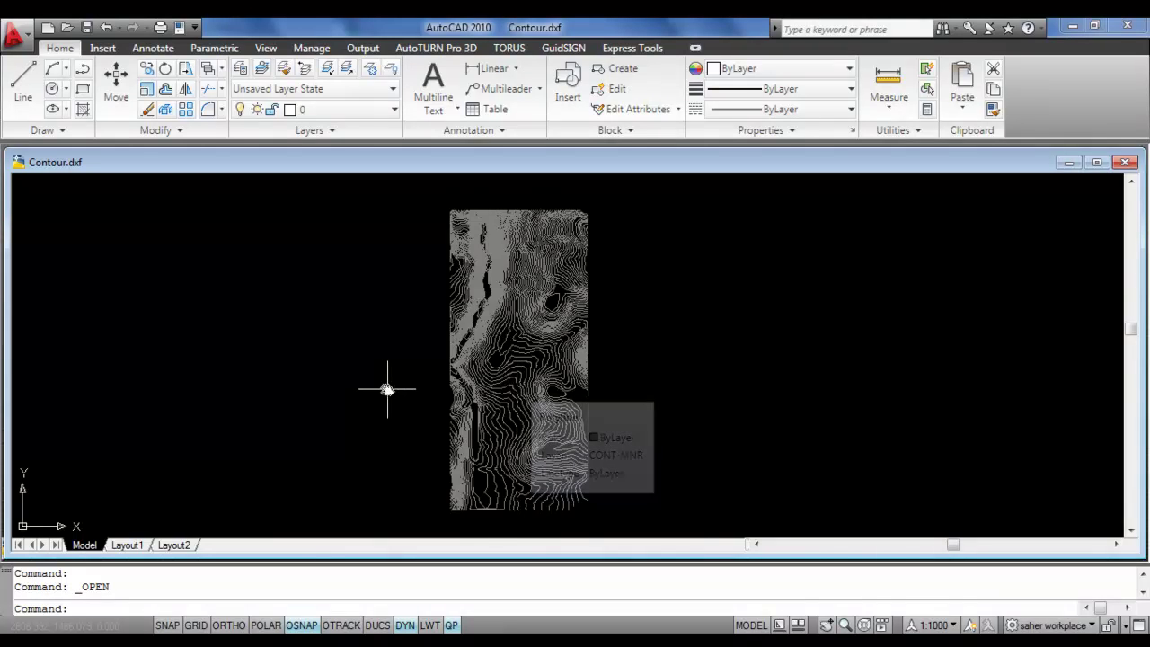
pyautogui.scroll(3, 486, 385)
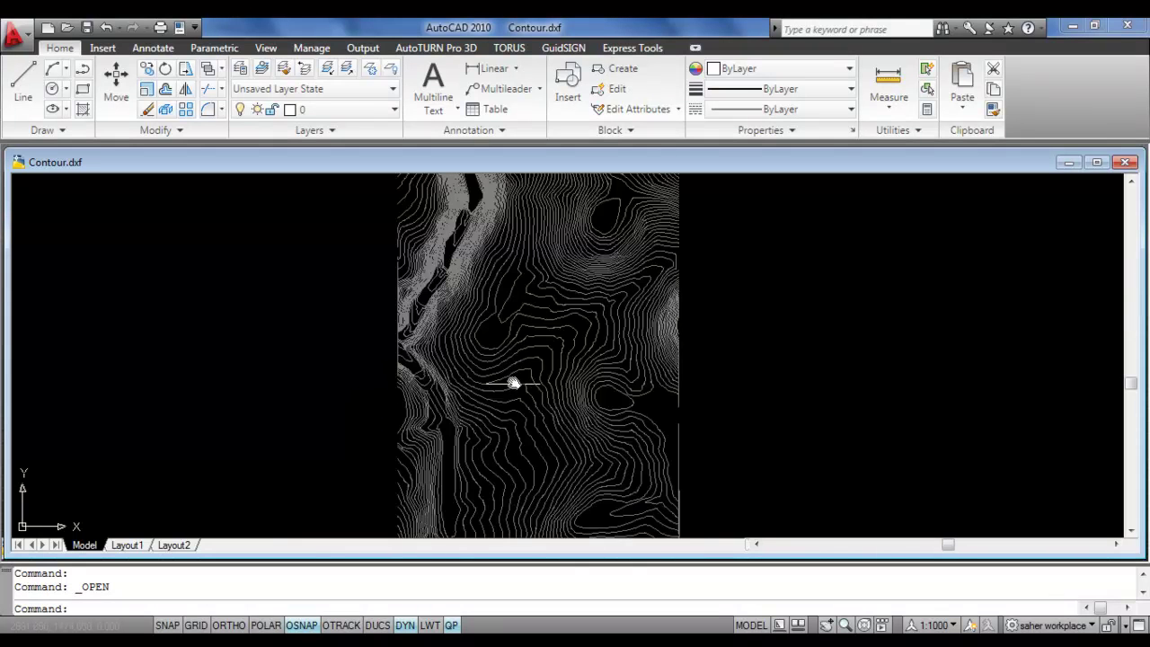
pyautogui.scroll(5, 514, 350)
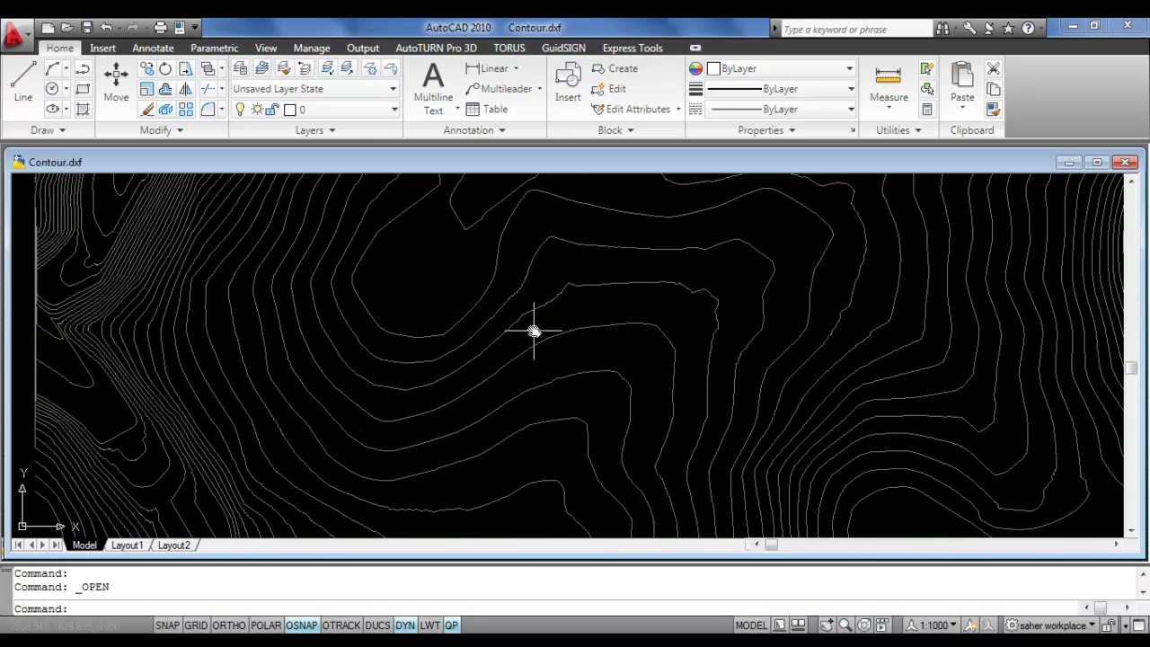
pyautogui.scroll(1, 600, 283)
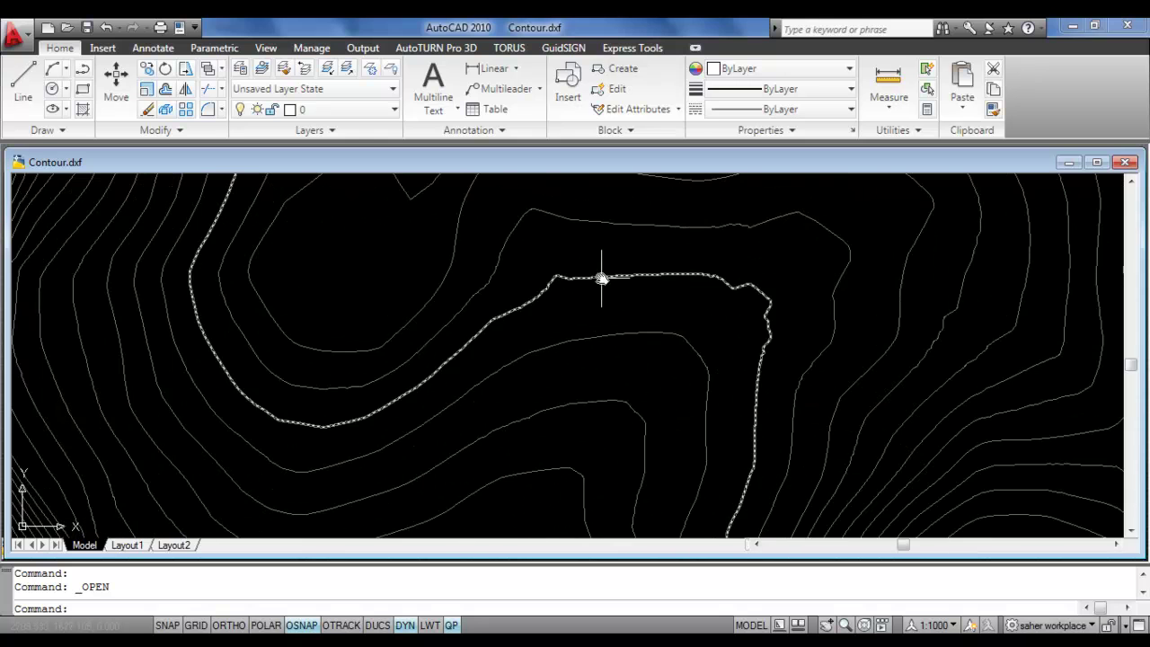
pyautogui.scroll(-7, 596, 311)
pyautogui.moveTo(611, 310); pyautogui.dragTo(560, 334)
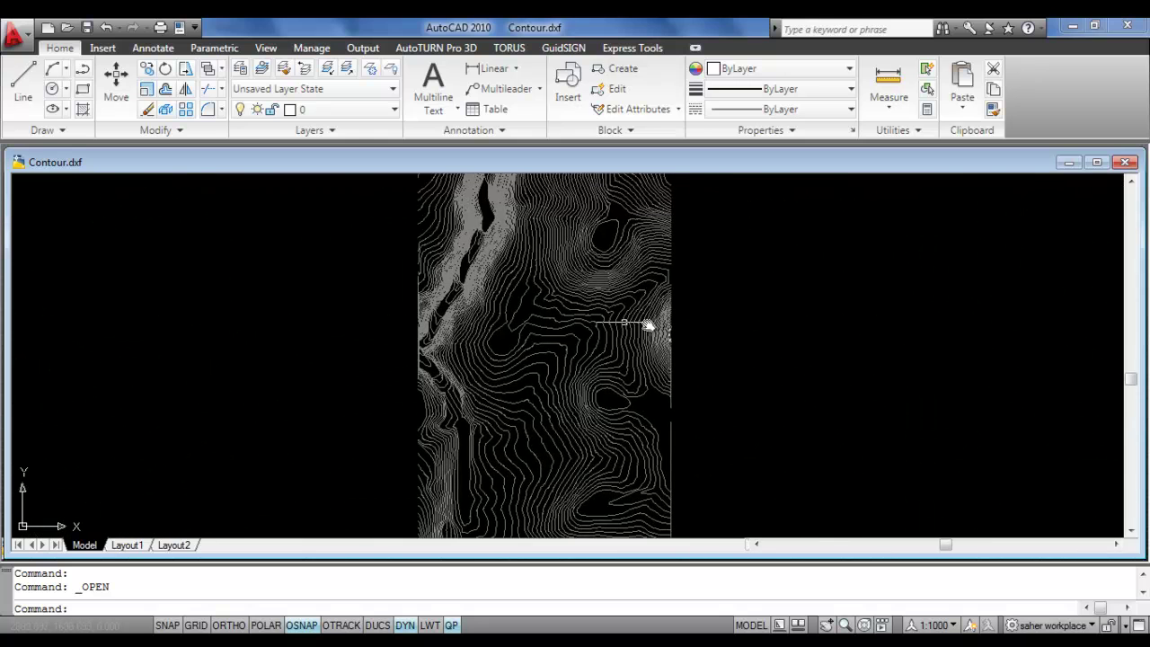
pyautogui.scroll(3, 551, 325)
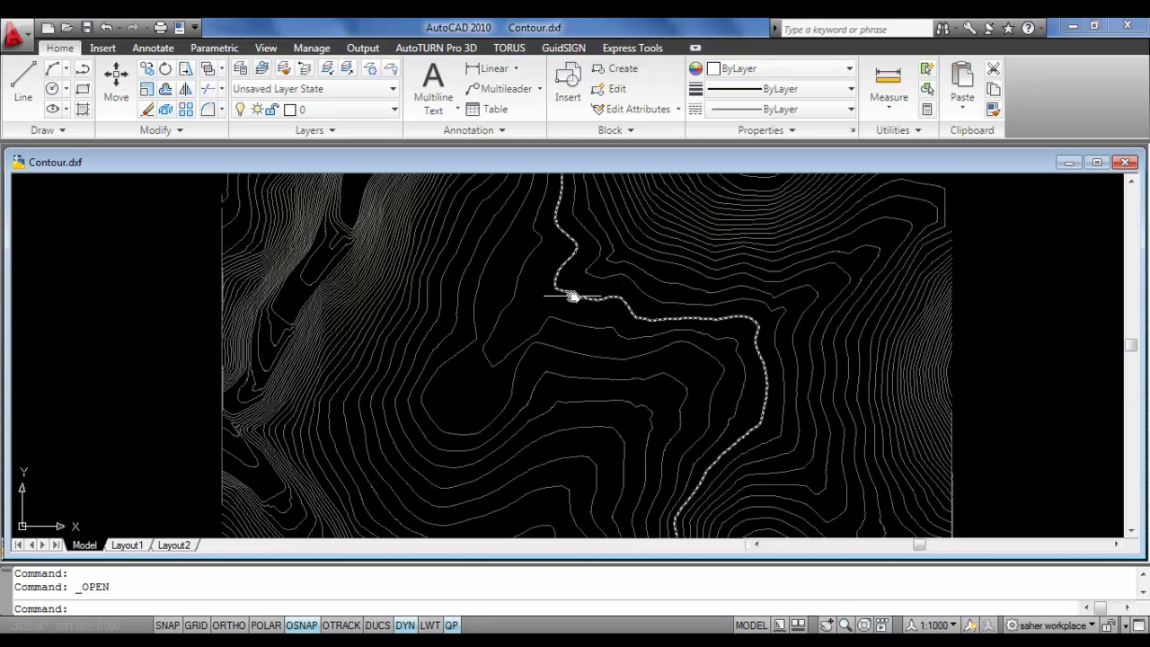
pyautogui.scroll(-4, 562, 325)
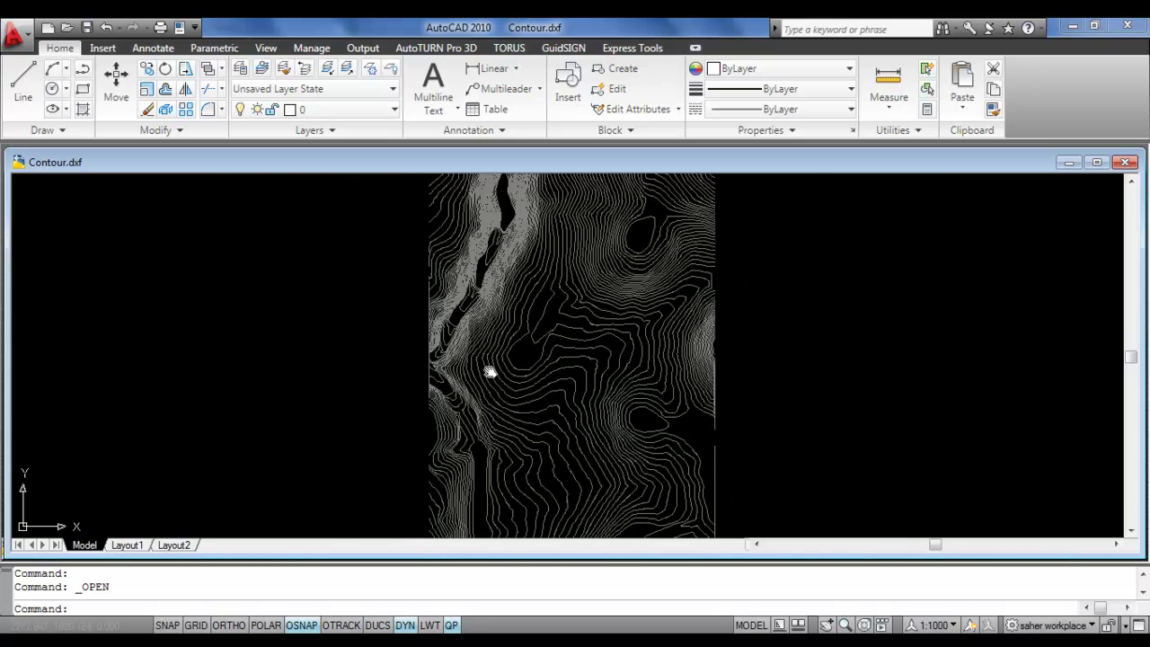
# - List the properties of the looping contour polyline in the middle of the site
pyautogui.scroll(2, 508, 382)
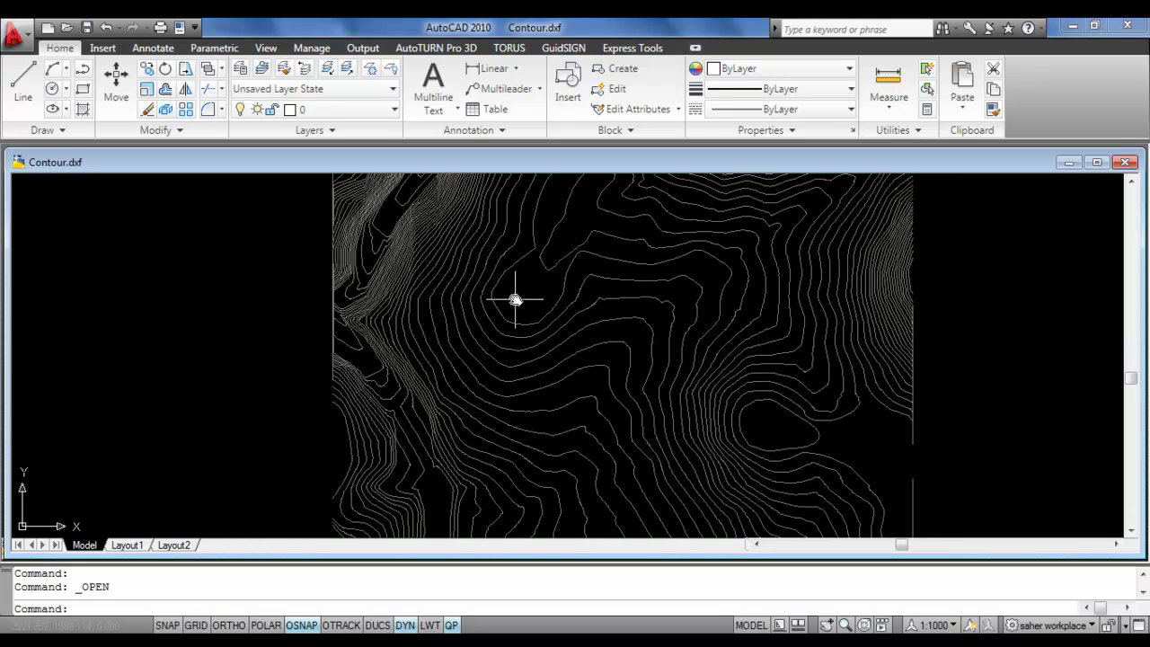
pyautogui.scroll(3, 508, 310)
pyautogui.click(486, 337)
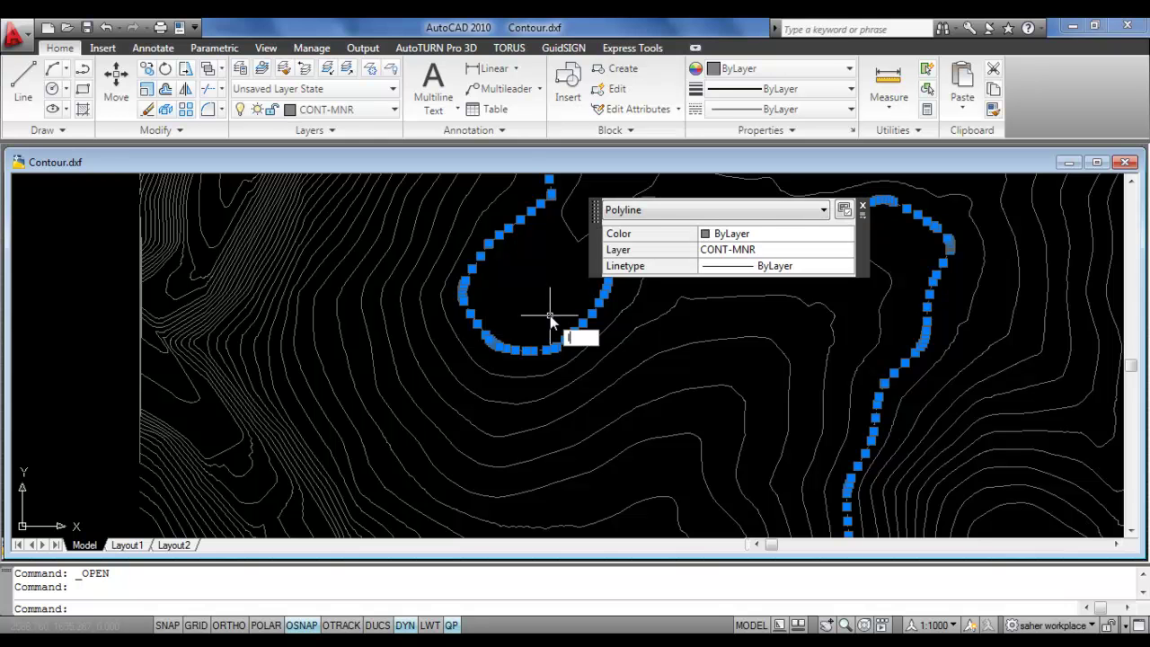
pyautogui.press('Return')
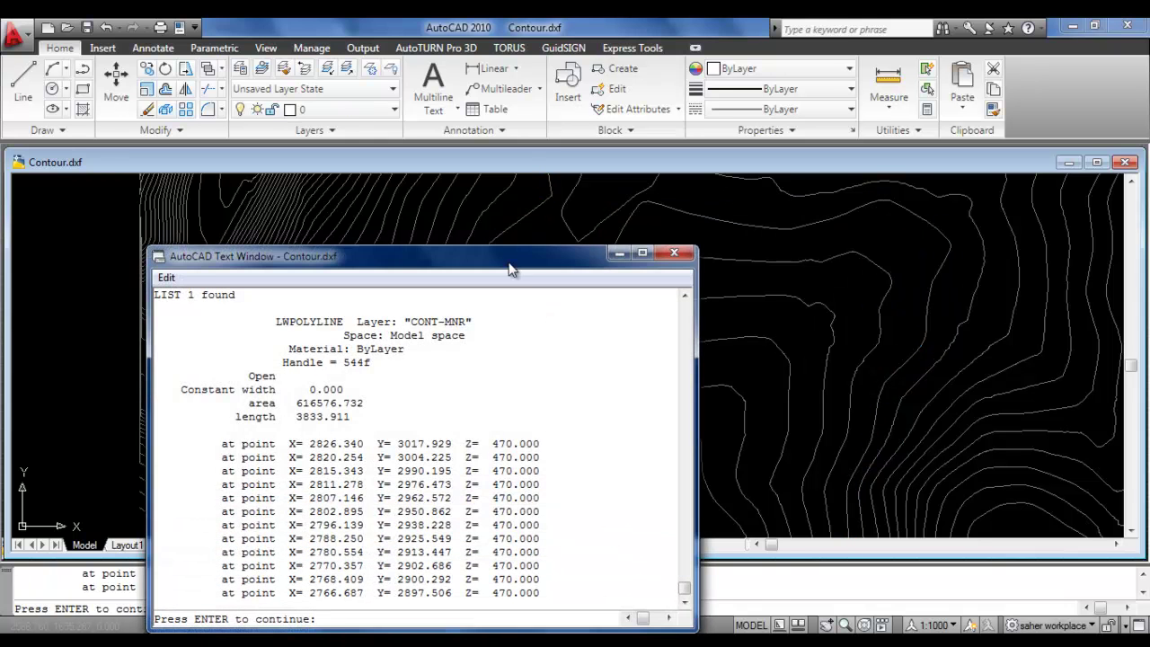
# - Move the text window clear and highlight the Z coordinates of several vertices in the contour's listing
pyautogui.moveTo(508, 265); pyautogui.dragTo(609, 187)
pyautogui.moveTo(639, 365); pyautogui.dragTo(570, 365)
pyautogui.moveTo(639, 459); pyautogui.dragTo(563, 459)
pyautogui.click(612, 489)
pyautogui.moveTo(645, 517); pyautogui.dragTo(559, 514)
pyautogui.click(604, 512)
pyautogui.moveTo(639, 486); pyautogui.dragTo(563, 488)
pyautogui.click(566, 488)
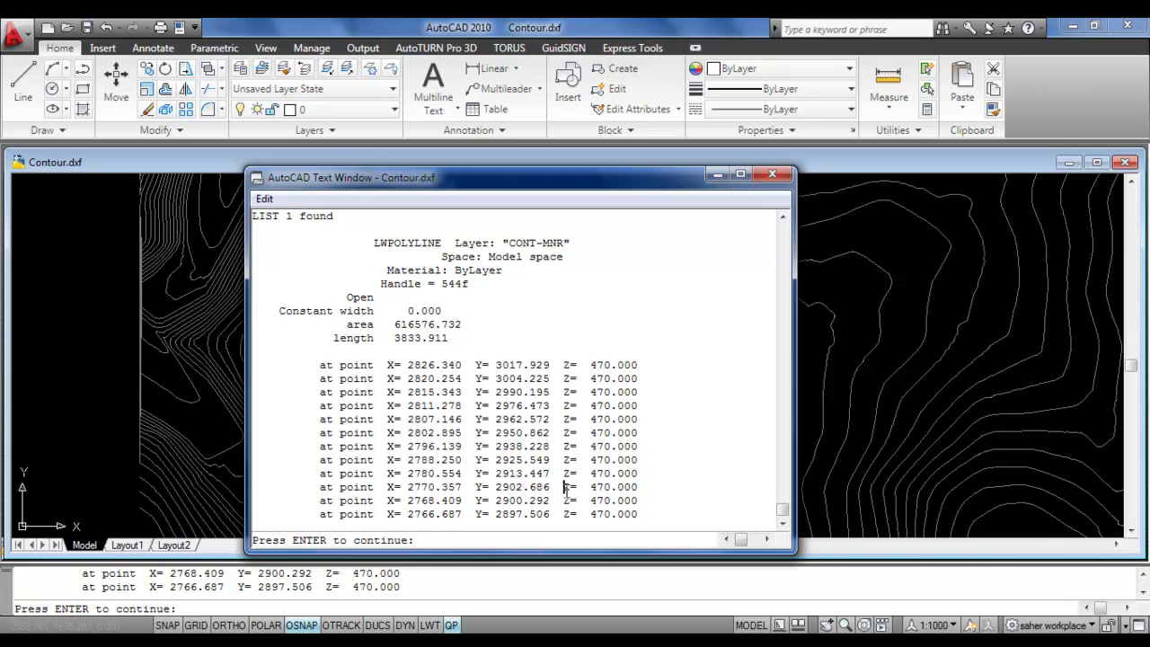
# - Close the text window, end the listing and return to the full contour drawing
pyautogui.click(772, 174)
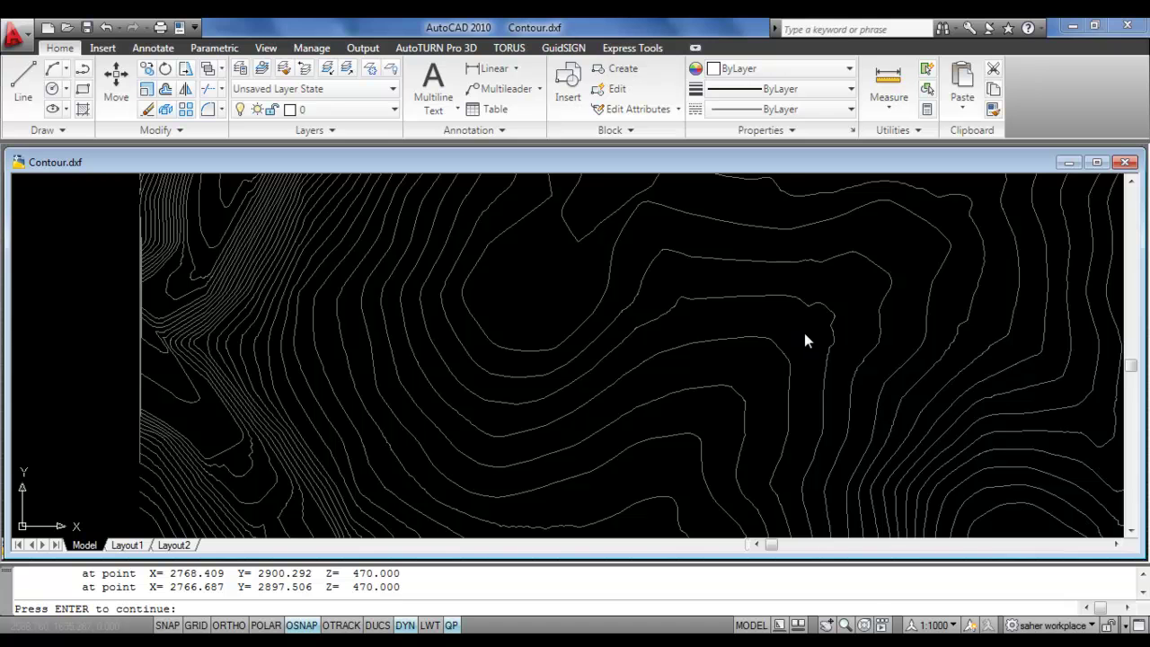
pyautogui.press('Return')
pyautogui.scroll(-3, 584, 429)
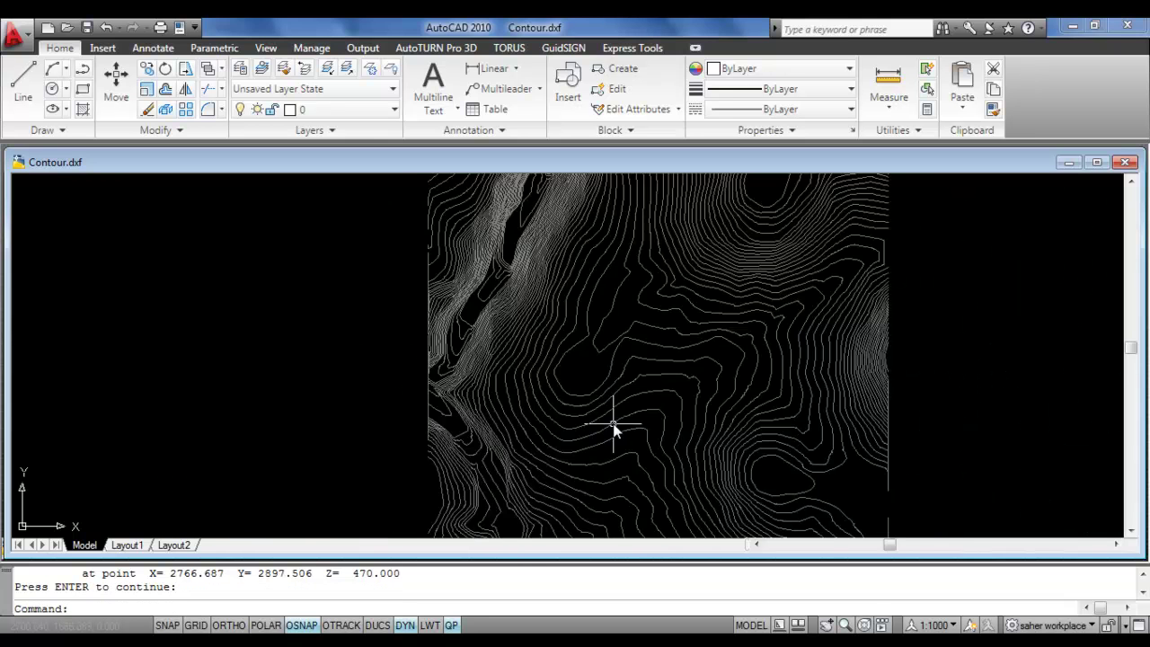
pyautogui.scroll(-5, 742, 332)
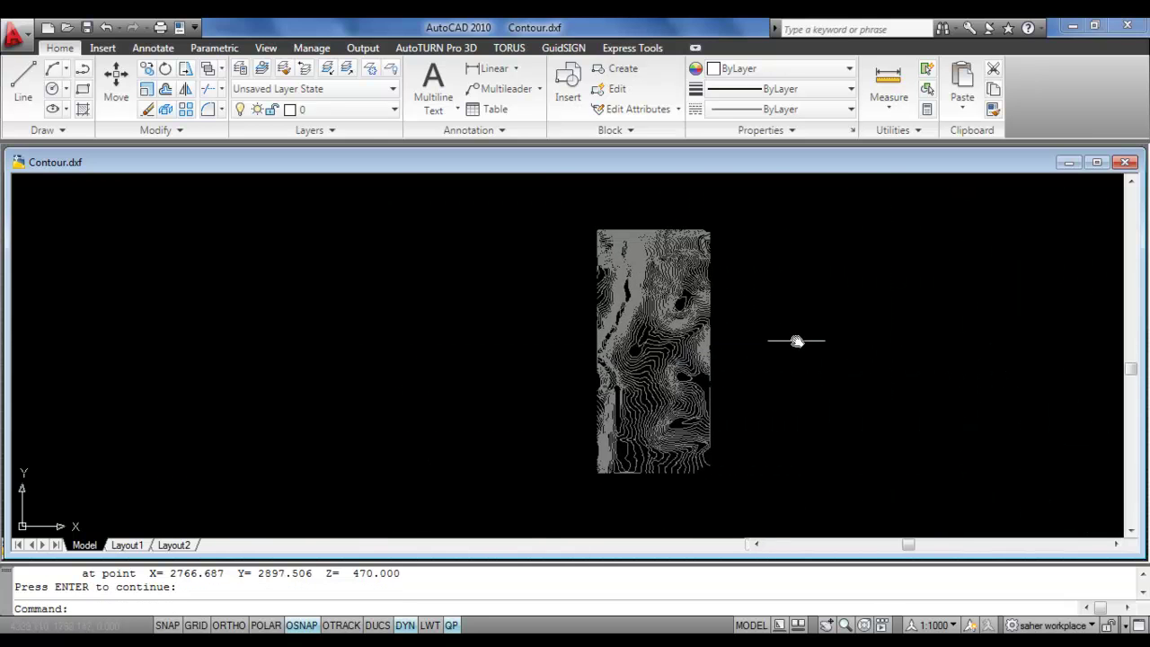
# - Minimise the Contour.dxf drawing and restore the Roads drawing
pyautogui.click(1064, 165)
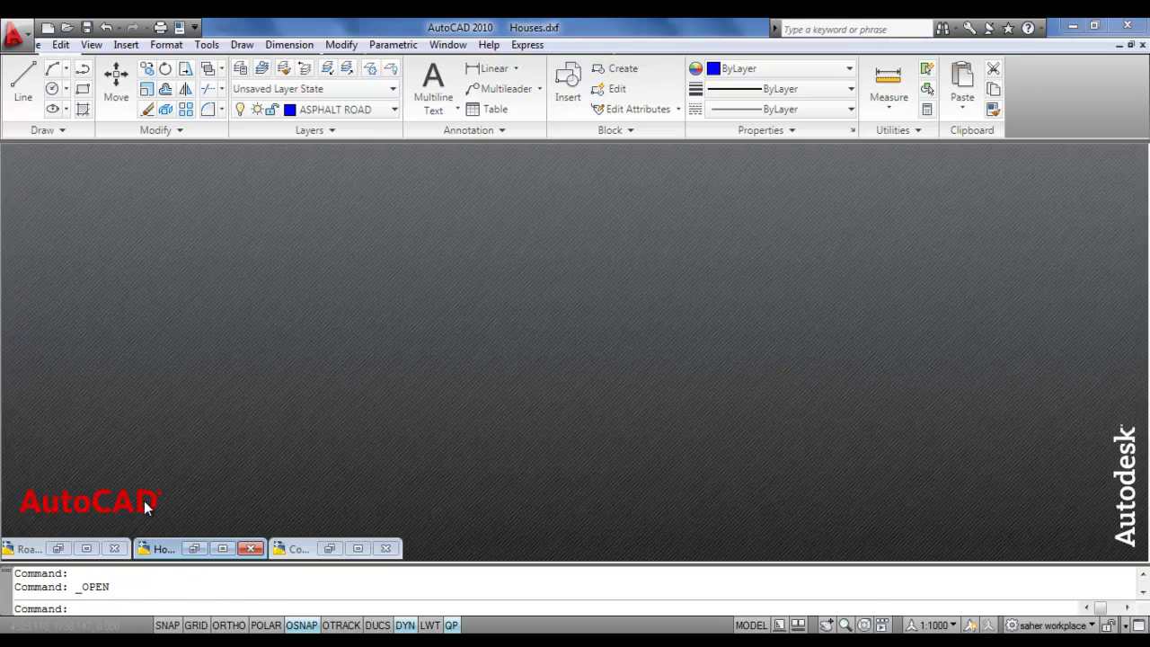
pyautogui.click(58, 548)
pyautogui.moveTo(578, 437); pyautogui.dragTo(594, 358)
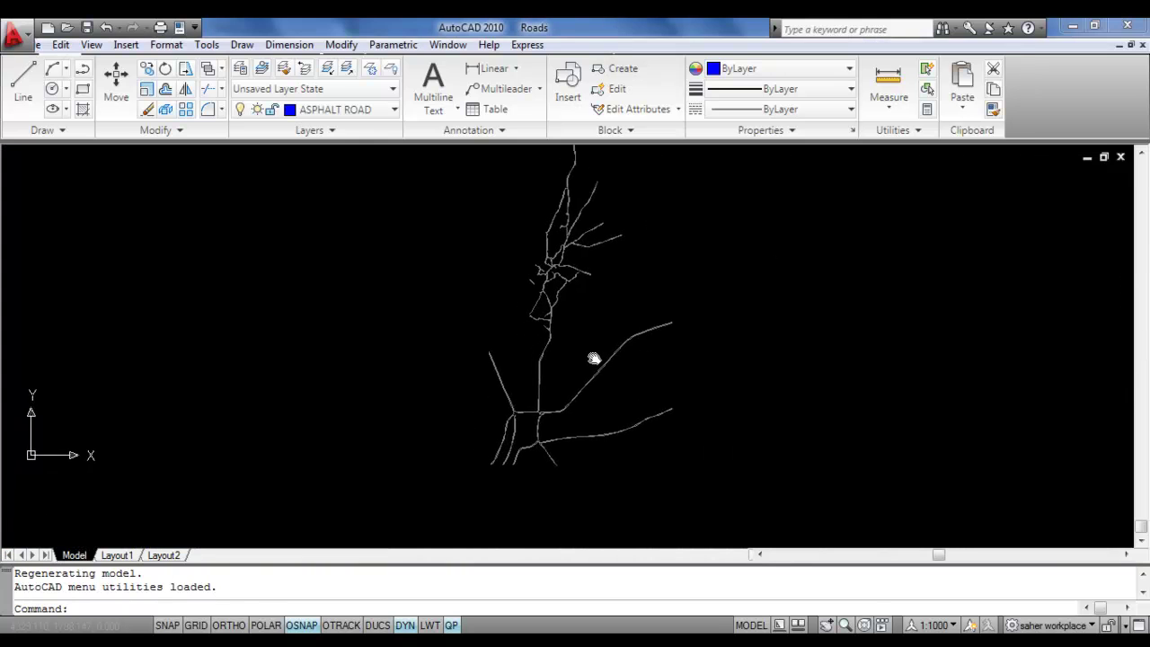
# - Examine the road edges and junctions in the southern part of the Roads drawing
pyautogui.scroll(5, 535, 383)
pyautogui.moveTo(557, 411); pyautogui.dragTo(491, 304)
pyautogui.scroll(-8, 495, 380)
pyautogui.scroll(6, 503, 440)
pyautogui.scroll(2, 592, 530)
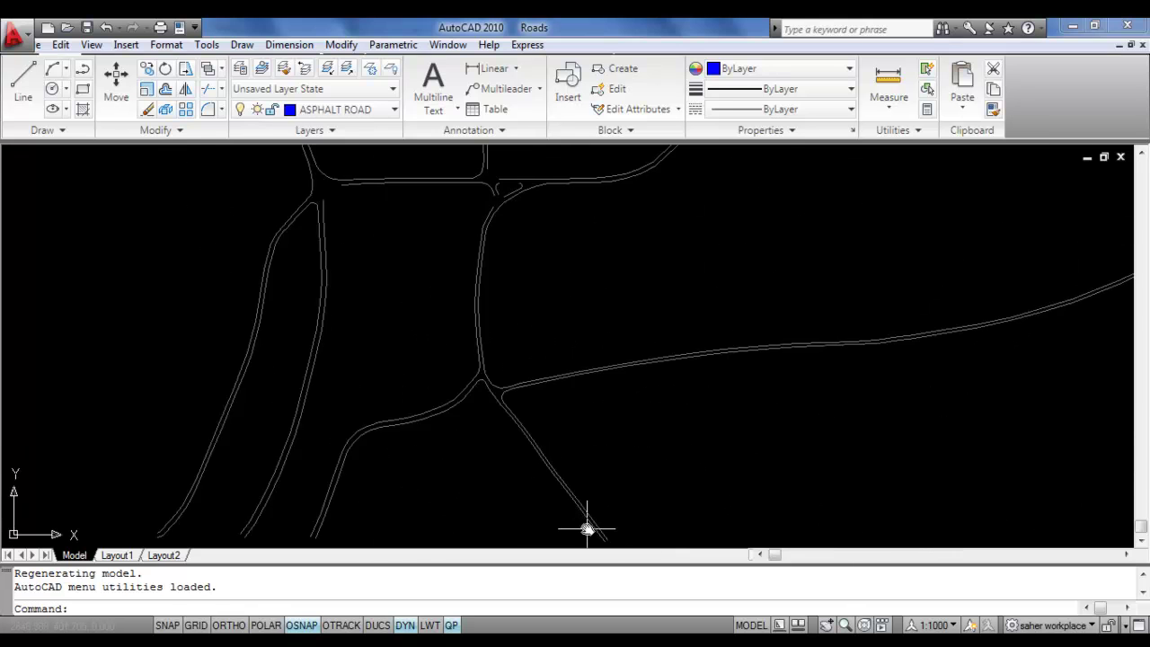
pyautogui.scroll(-4, 496, 401)
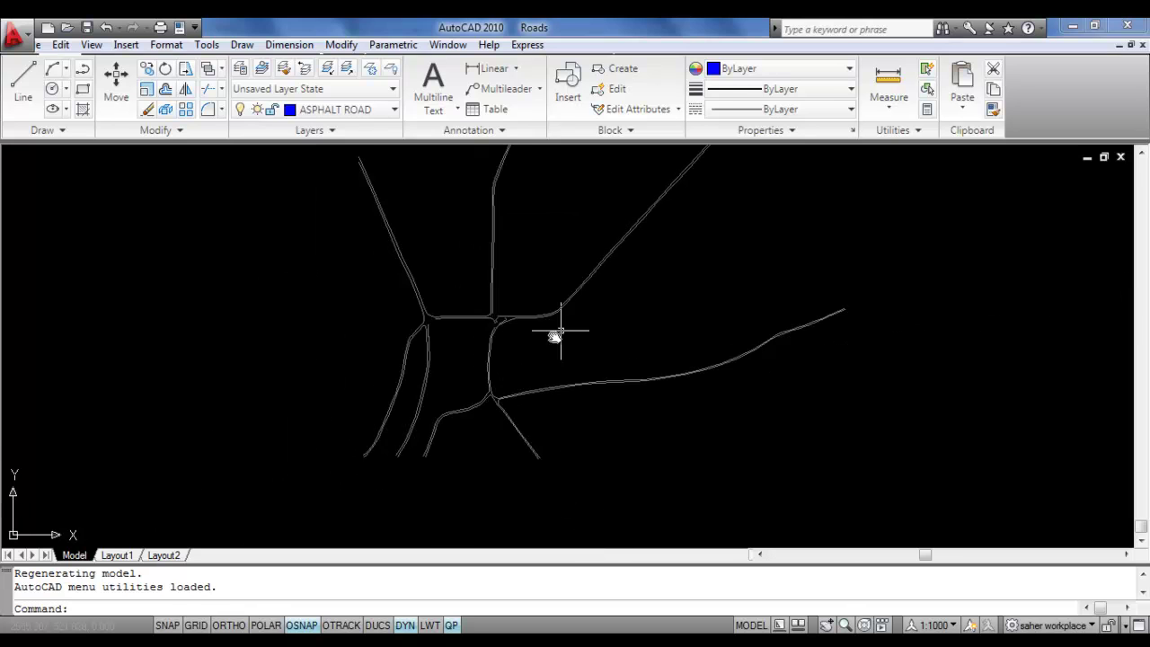
# - Examine the rest of the road network, from the southern junctions to the branching roads in the north
pyautogui.scroll(-3, 557, 334)
pyautogui.scroll(2, 580, 247)
pyautogui.scroll(2, 546, 353)
pyautogui.scroll(-2, 588, 296)
pyautogui.scroll(2, 586, 211)
pyautogui.scroll(-4, 565, 327)
pyautogui.scroll(2, 586, 301)
pyautogui.scroll(2, 580, 326)
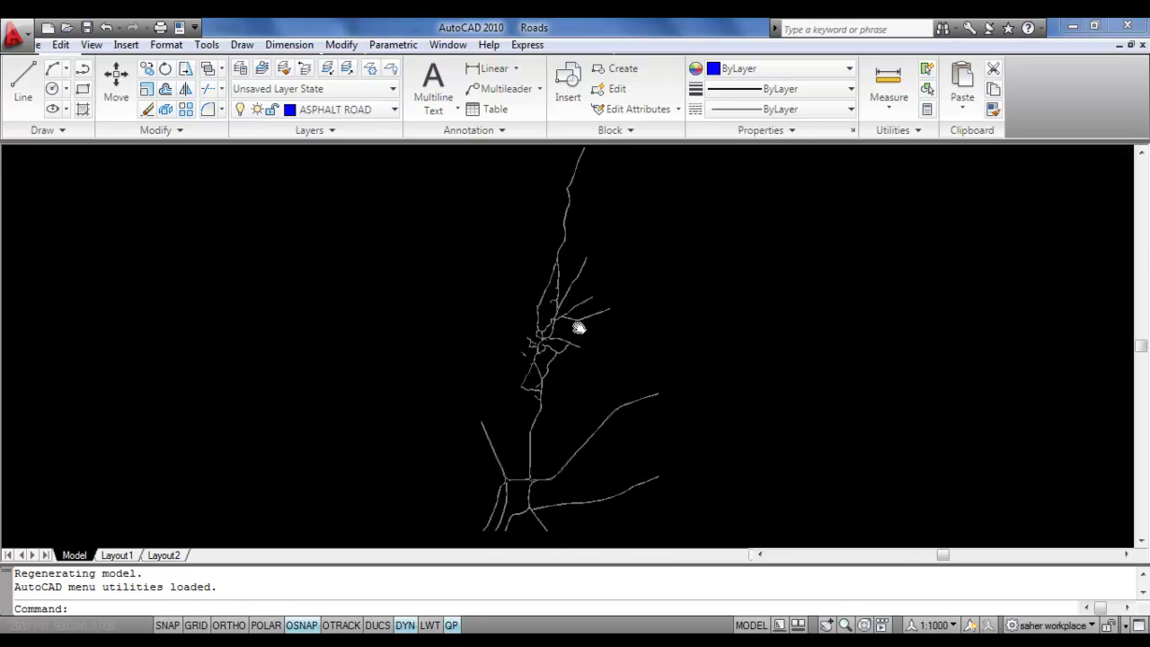
# - Minimise the Roads drawing, then restore and maximise the Houses.dxf drawing
pyautogui.middleClick(578, 329)
pyautogui.middleClick(578, 328)
pyautogui.scroll(3, 513, 501)
pyautogui.scroll(1, 513, 501)
pyautogui.scroll(-4, 547, 496)
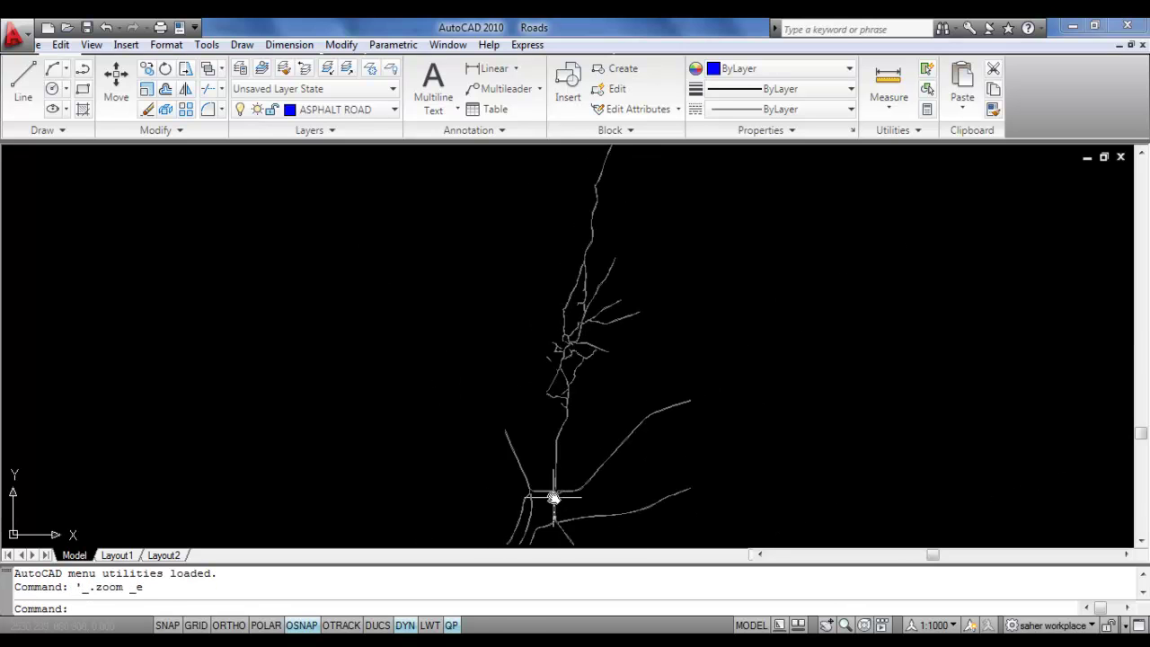
pyautogui.click(1087, 159)
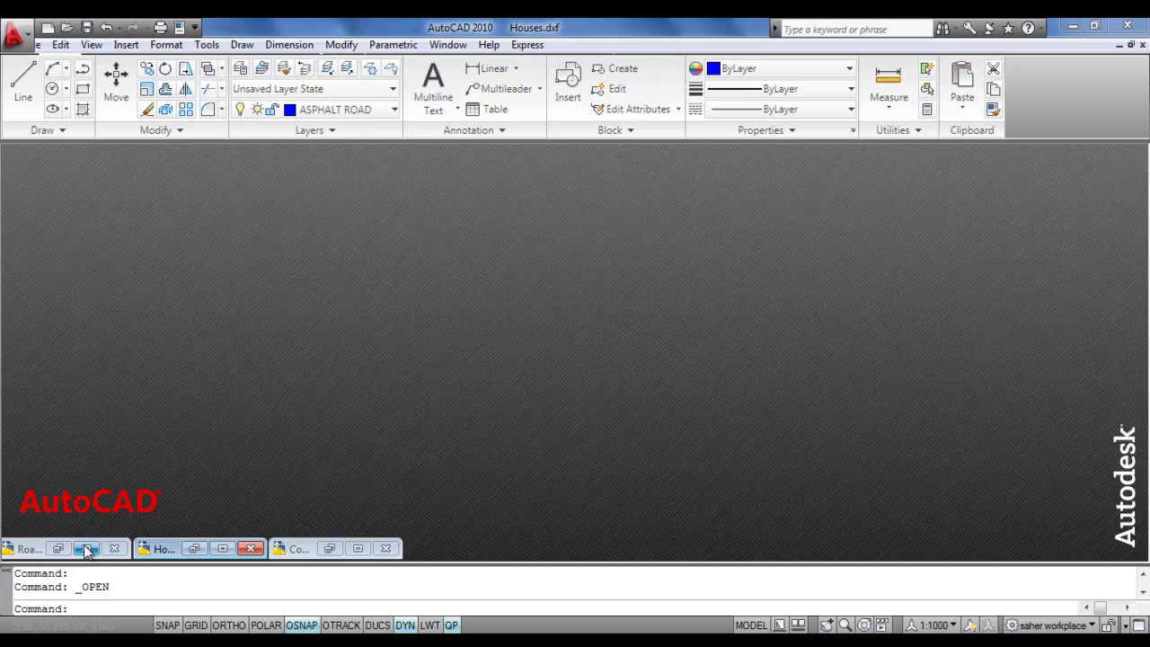
pyautogui.click(194, 548)
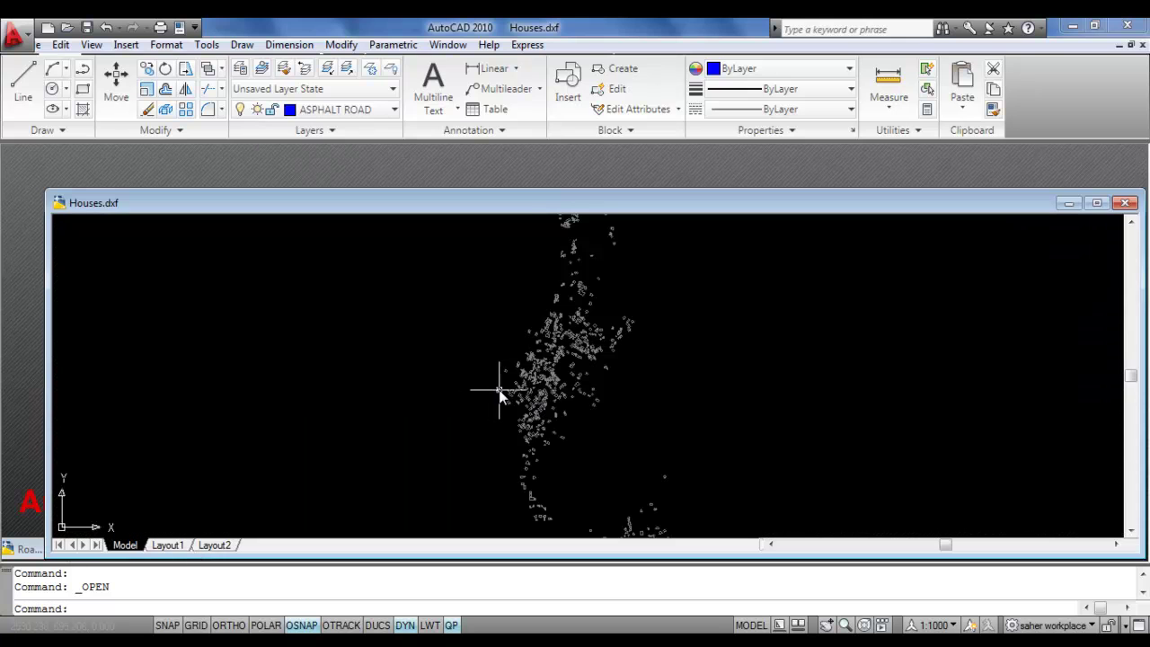
pyautogui.doubleClick(526, 205)
# - Examine the individual house outlines and their overall distribution in the Houses.dxf drawing
pyautogui.scroll(1, 519, 373)
pyautogui.scroll(8, 520, 369)
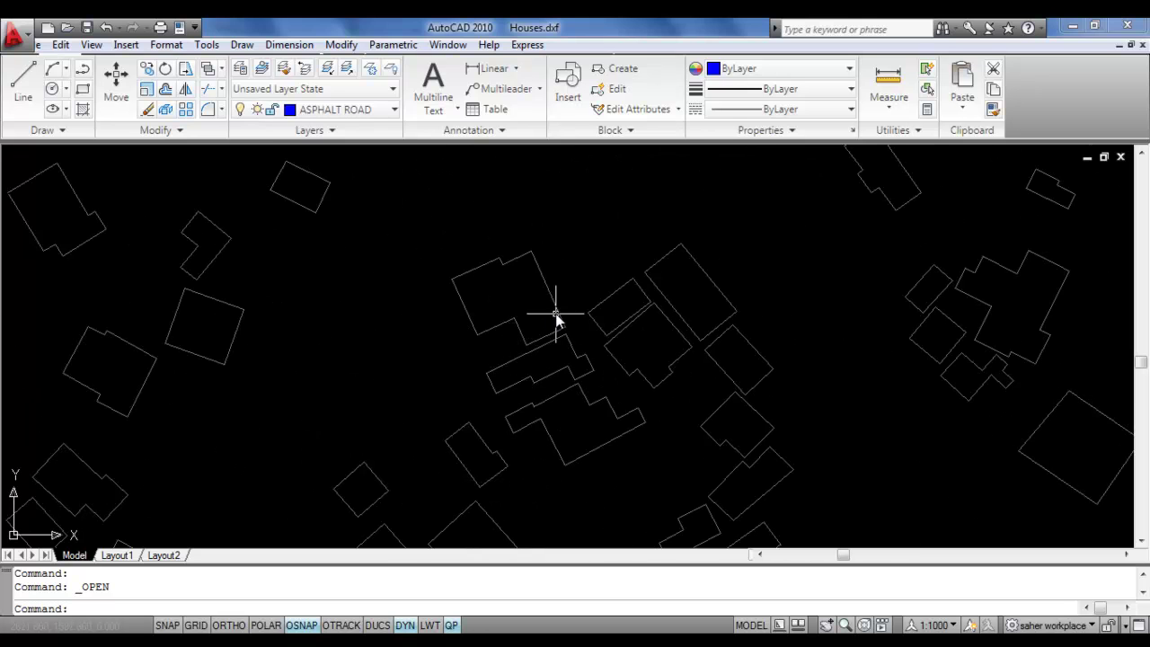
pyautogui.scroll(-10, 544, 323)
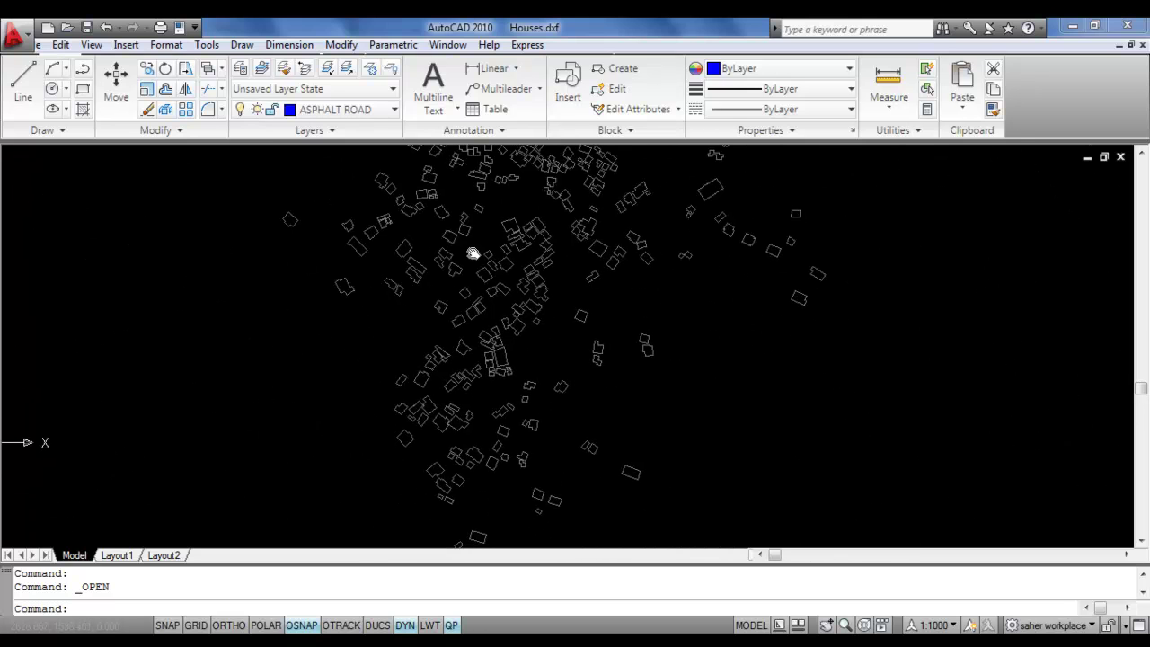
pyautogui.scroll(-2, 488, 360)
pyautogui.scroll(2, 539, 418)
pyautogui.scroll(8, 437, 321)
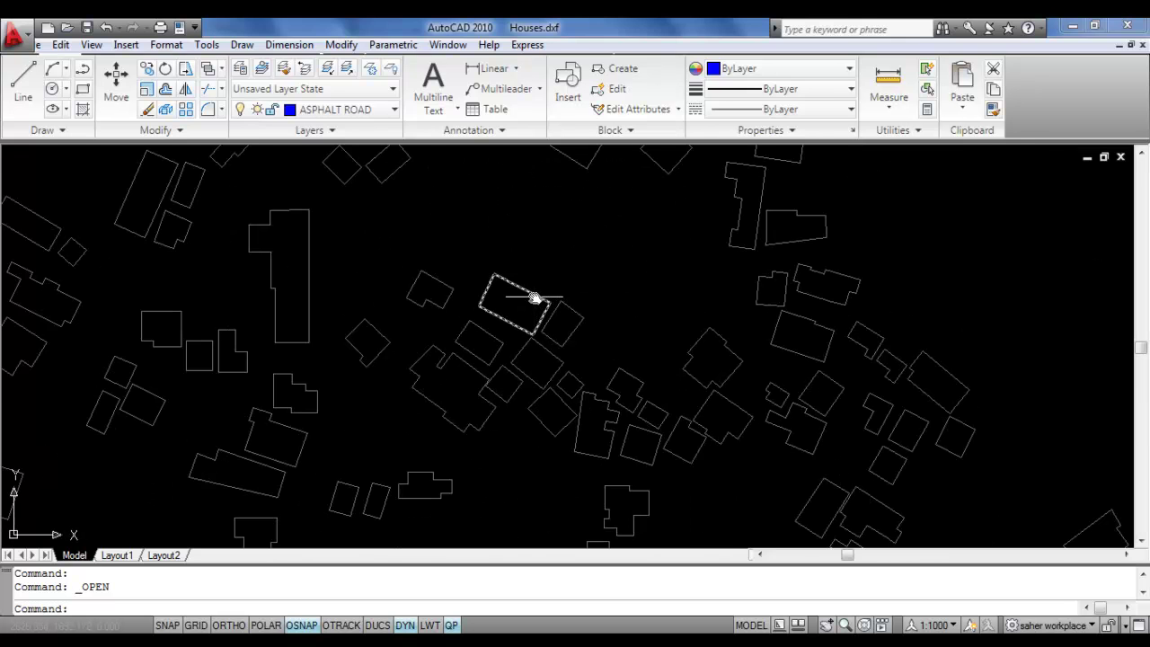
pyautogui.scroll(-8, 535, 298)
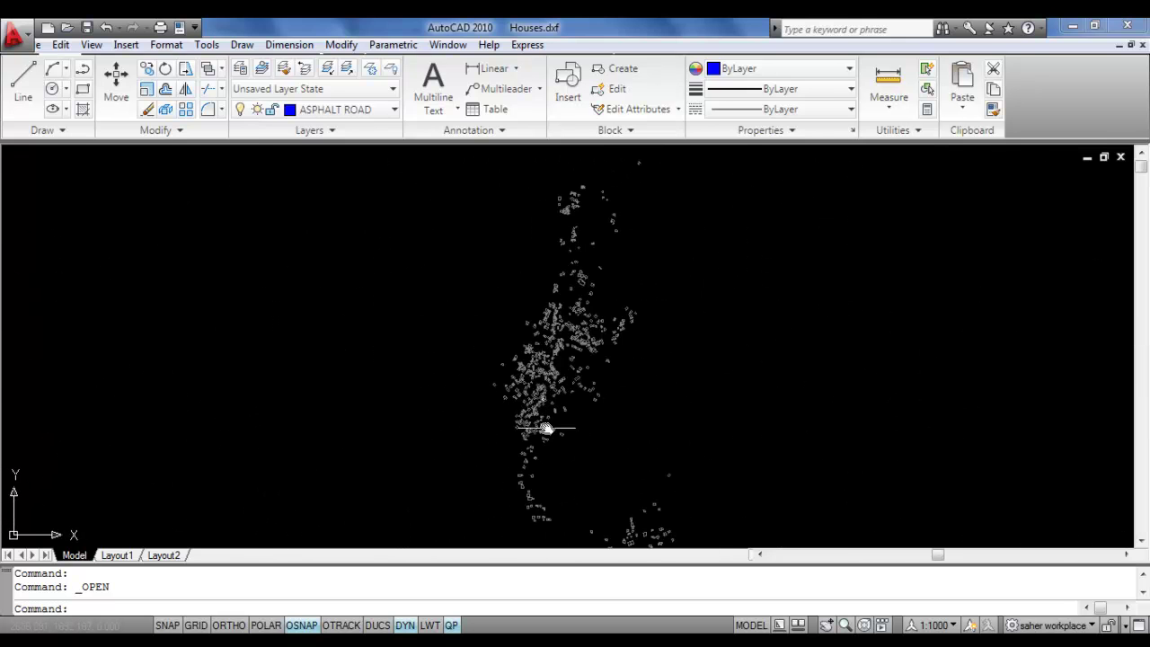
pyautogui.middleClick(509, 406)
pyautogui.middleClick(509, 406)
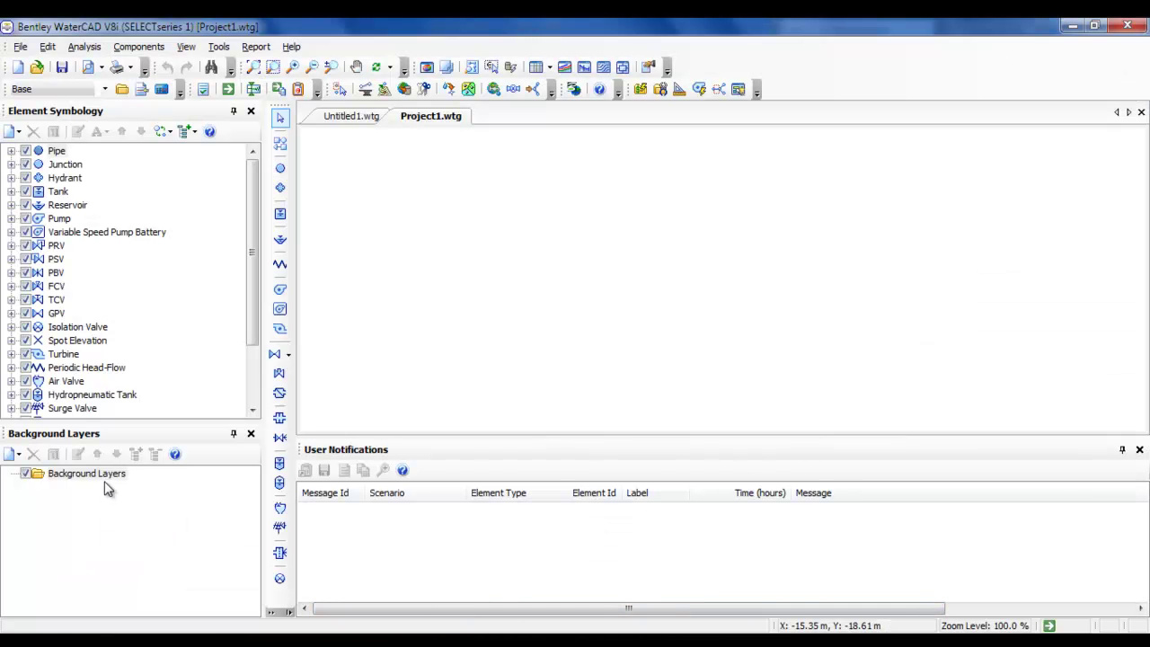
# - Switch to WaterCAD's Project1.wtg and start adding a new file to the Background Layers
pyautogui.click(104, 475)
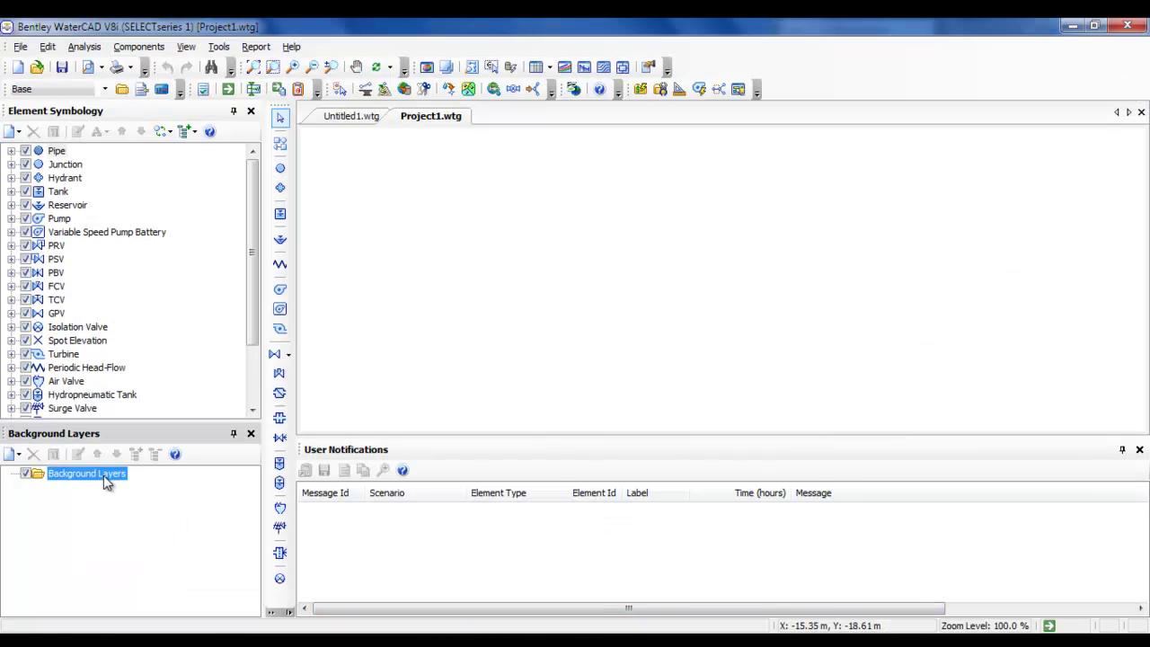
pyautogui.rightClick(103, 476)
pyautogui.moveTo(160, 490)
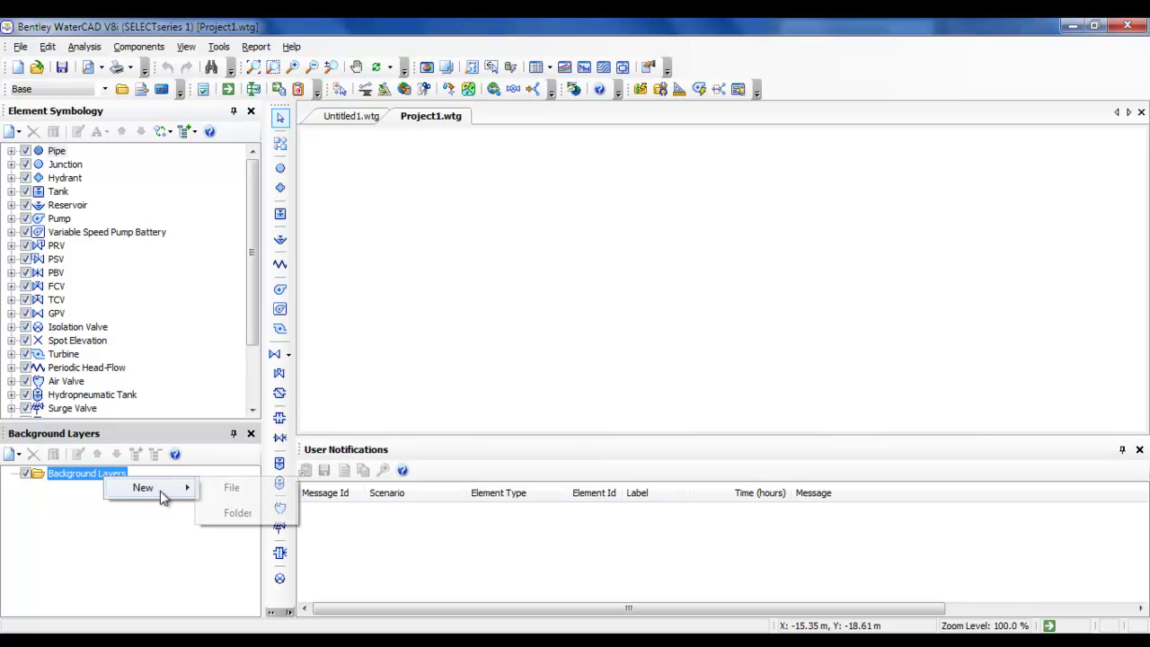
pyautogui.click(232, 486)
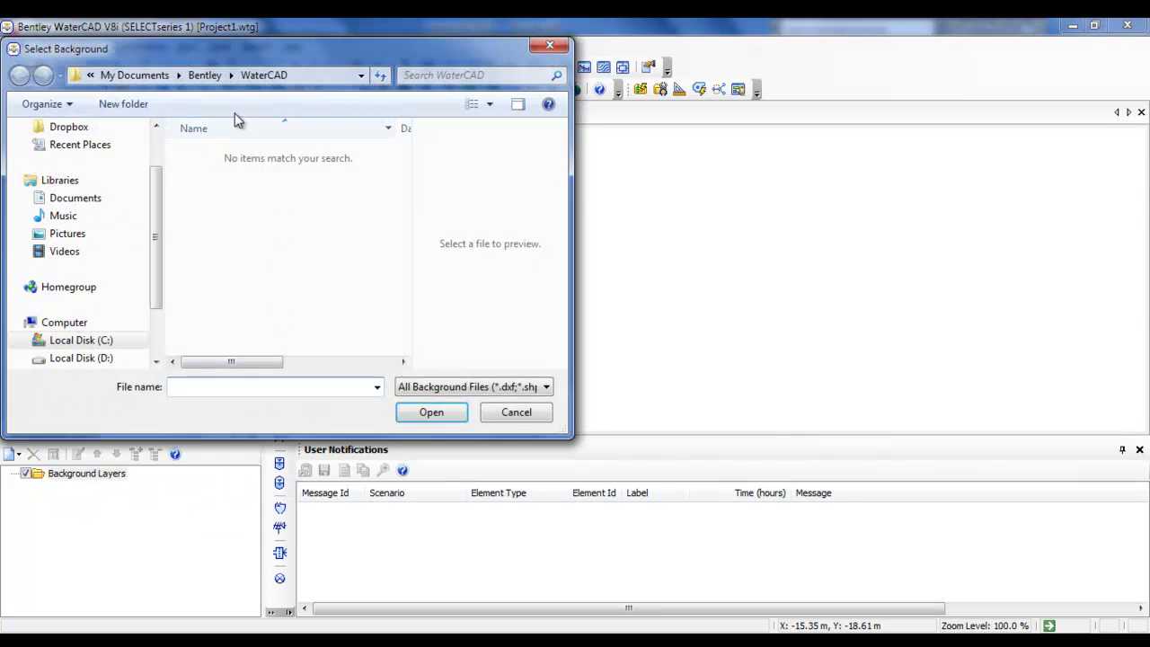
pyautogui.moveTo(265, 47); pyautogui.dragTo(506, 62)
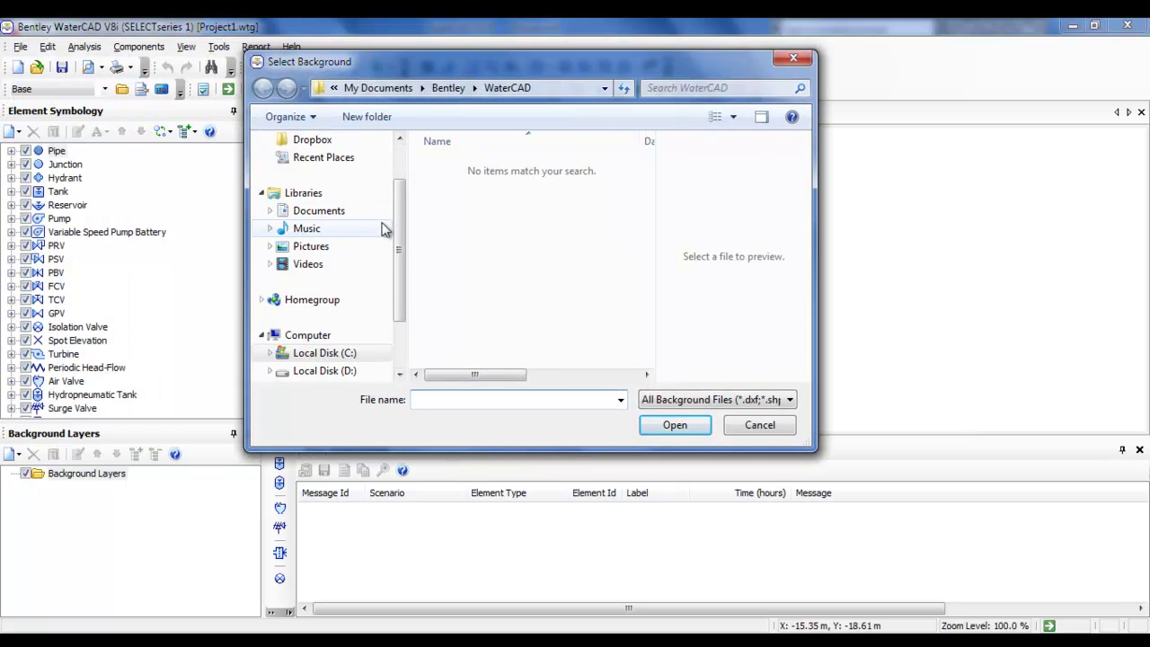
# - Choose the Contour file in the Desktop's Project Data > DXF folder as the background file
pyautogui.moveTo(401, 234); pyautogui.dragTo(402, 181)
pyautogui.click(309, 169)
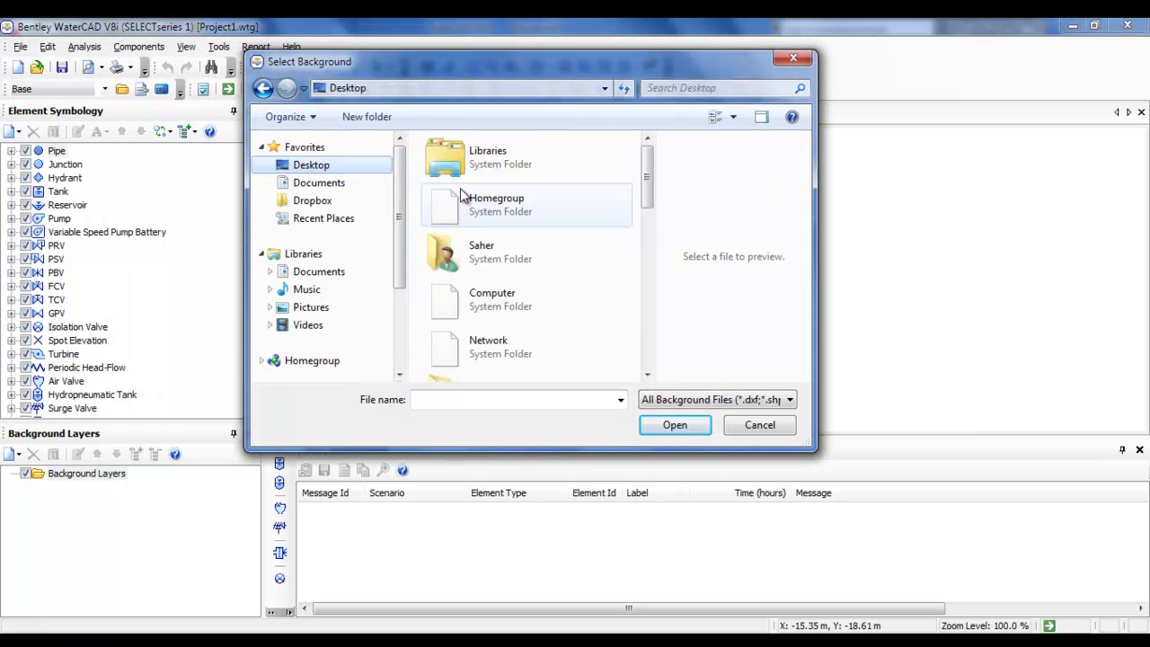
pyautogui.scroll(-3, 463, 193)
pyautogui.doubleClick(467, 162)
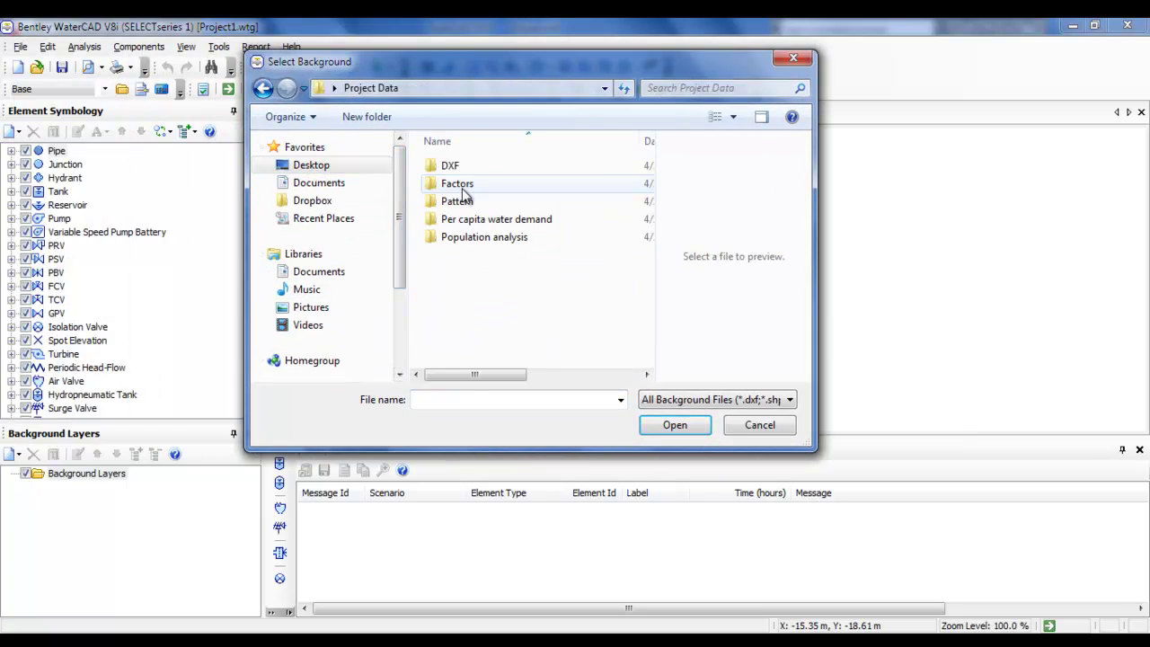
pyautogui.doubleClick(452, 165)
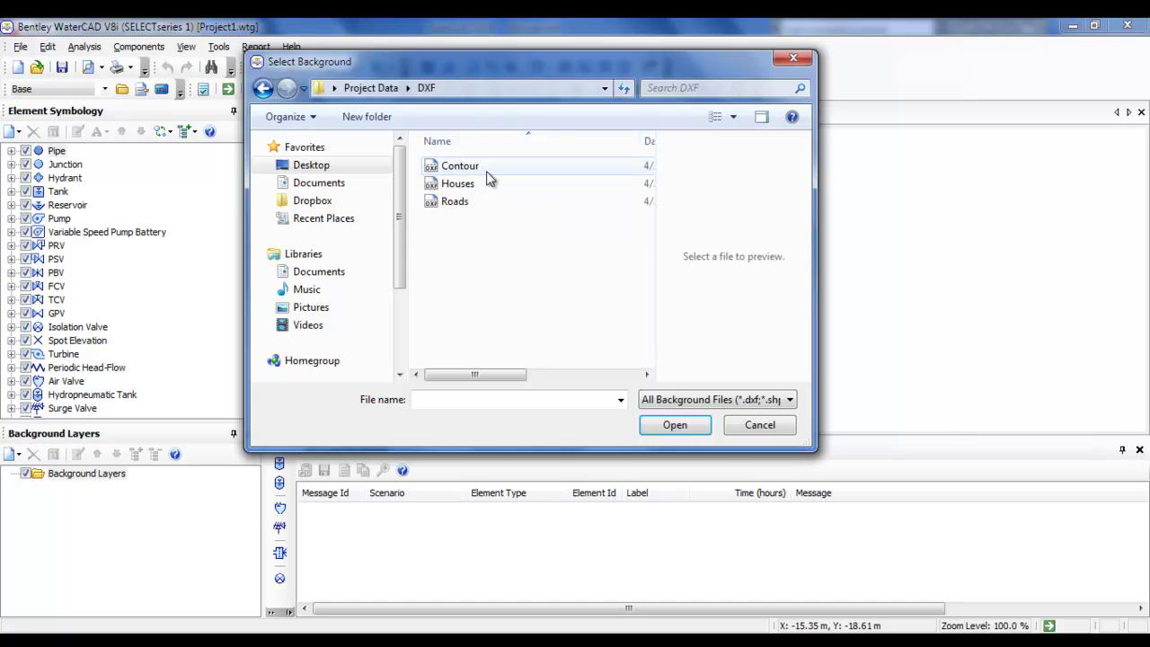
pyautogui.click(487, 168)
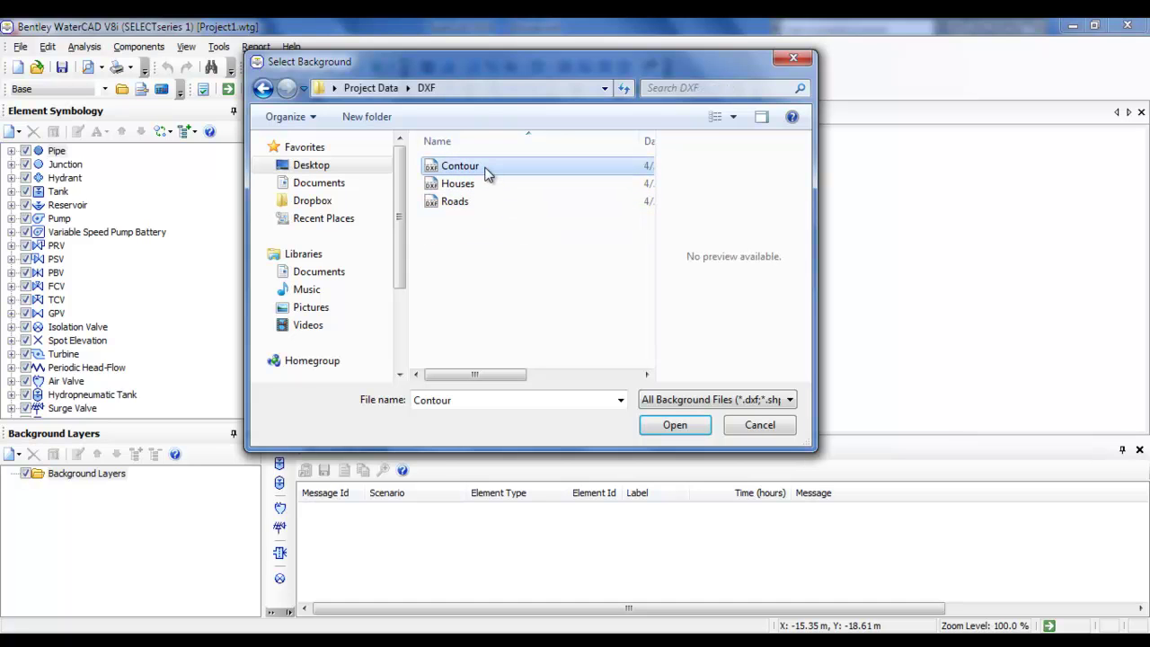
pyautogui.click(659, 424)
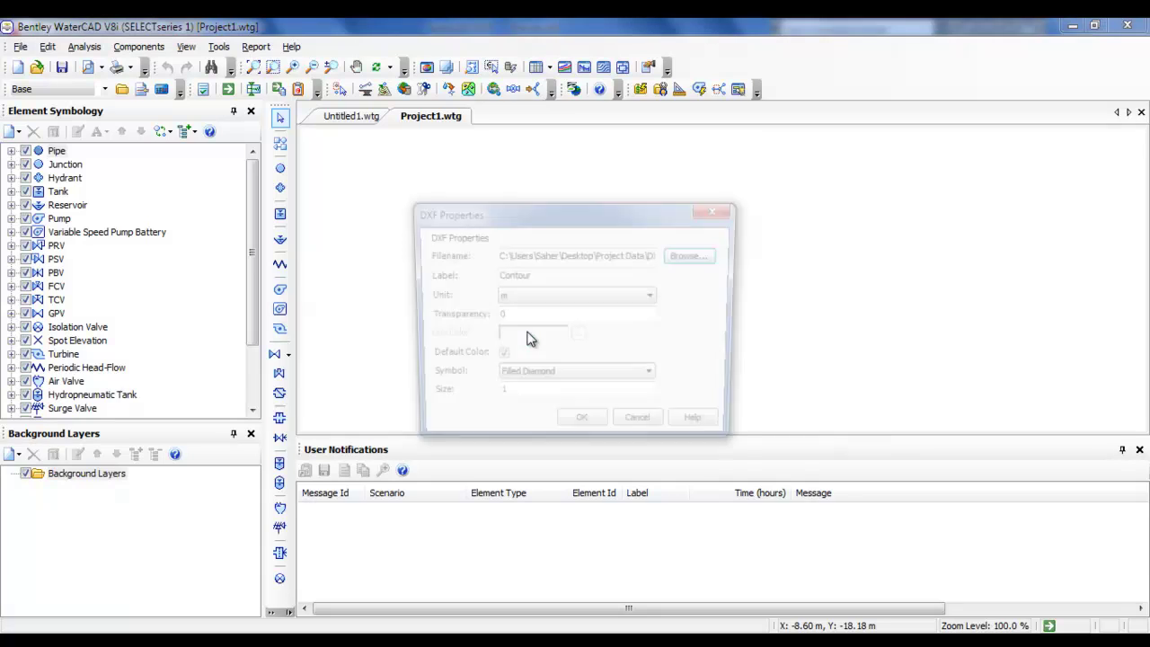
# - Review the Contour layer's DXF properties and add it with unit m, transparency 0, default color, Filled Diamond symbol and size 1
pyautogui.moveTo(558, 205); pyautogui.dragTo(605, 149)
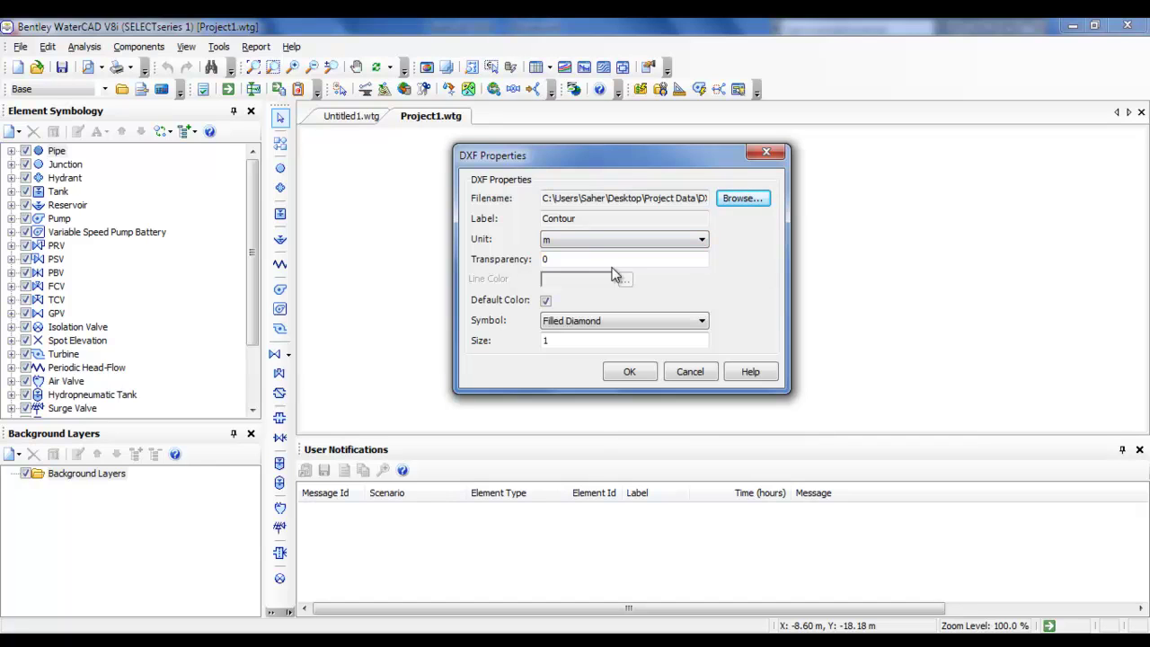
pyautogui.doubleClick(562, 257)
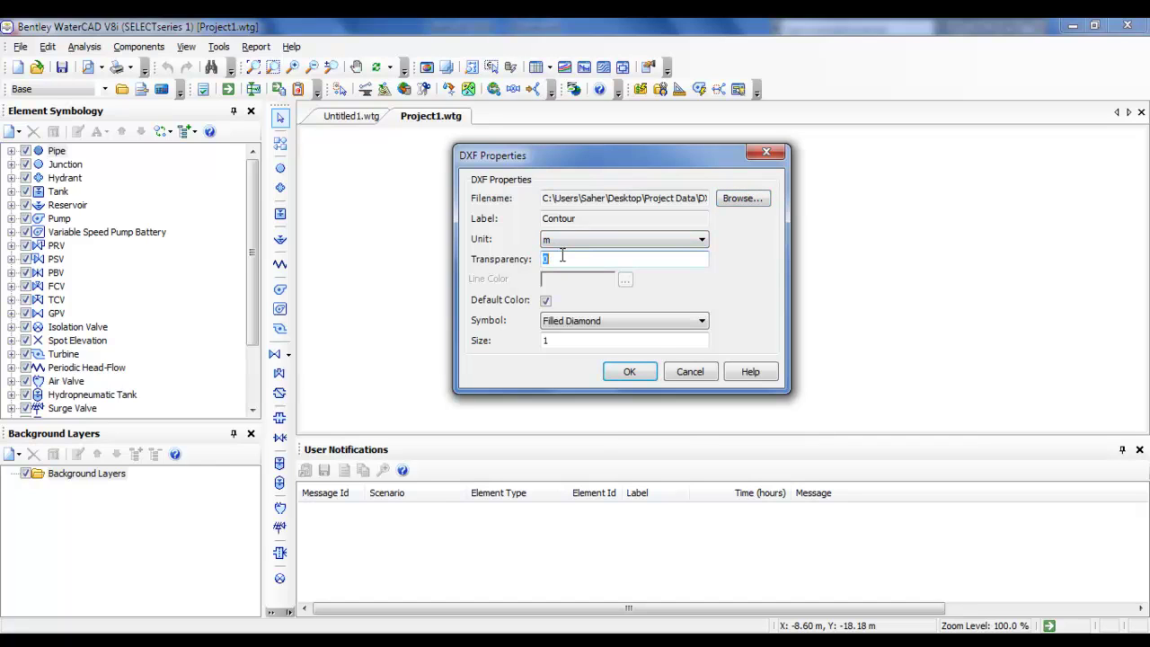
pyautogui.doubleClick(559, 340)
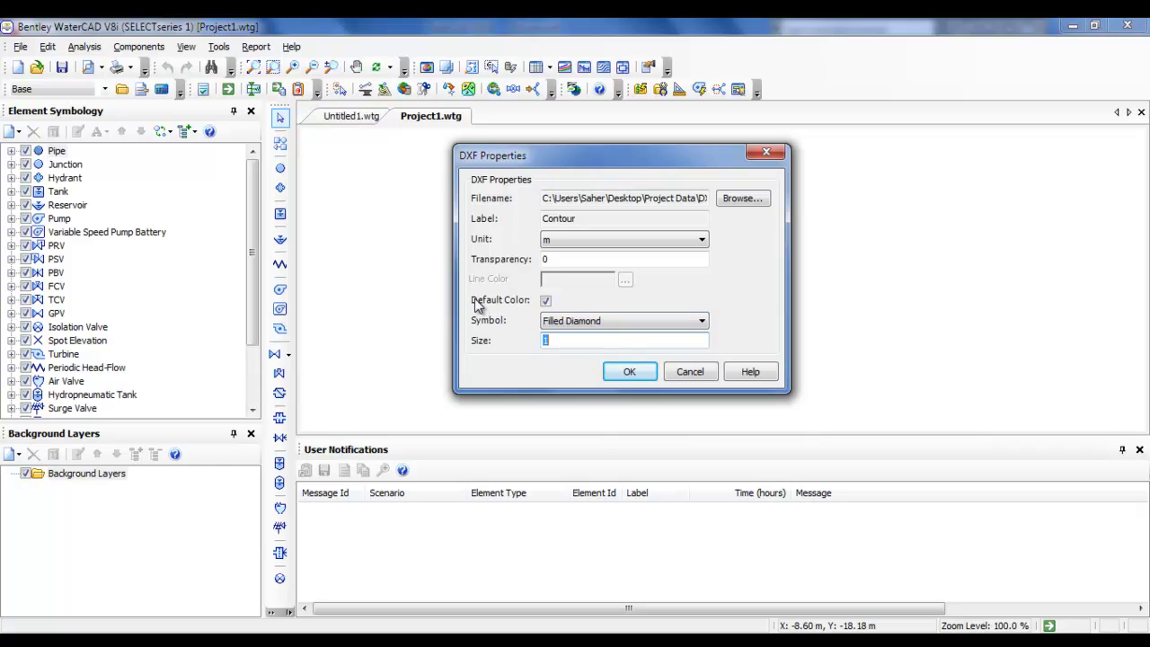
pyautogui.click(546, 302)
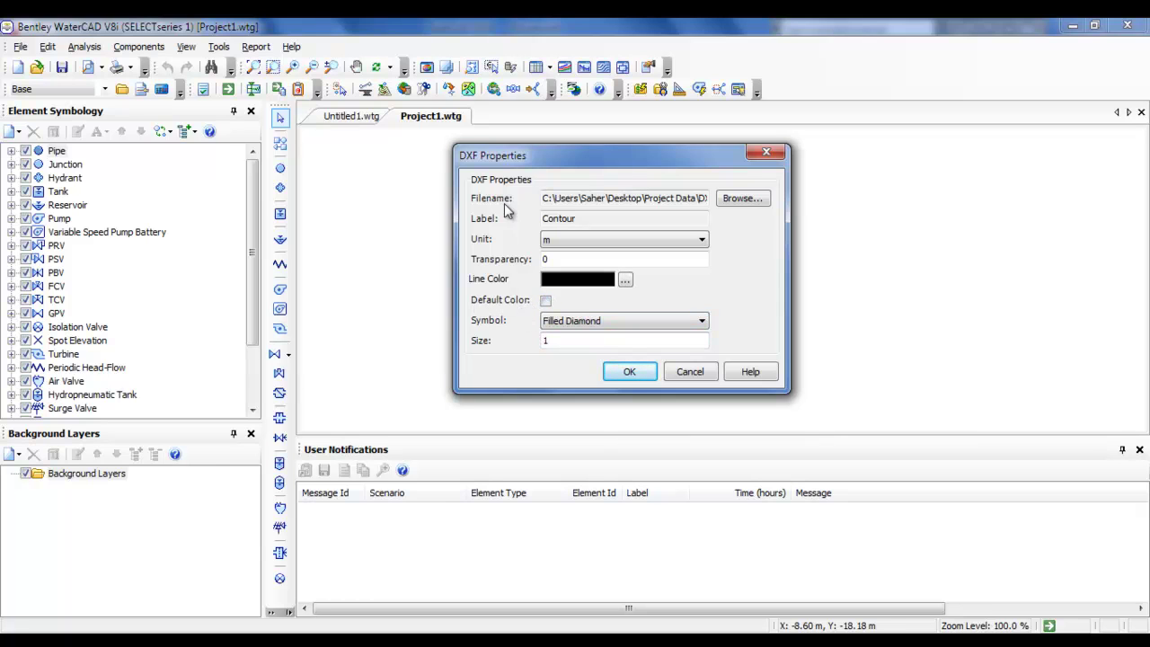
pyautogui.click(547, 301)
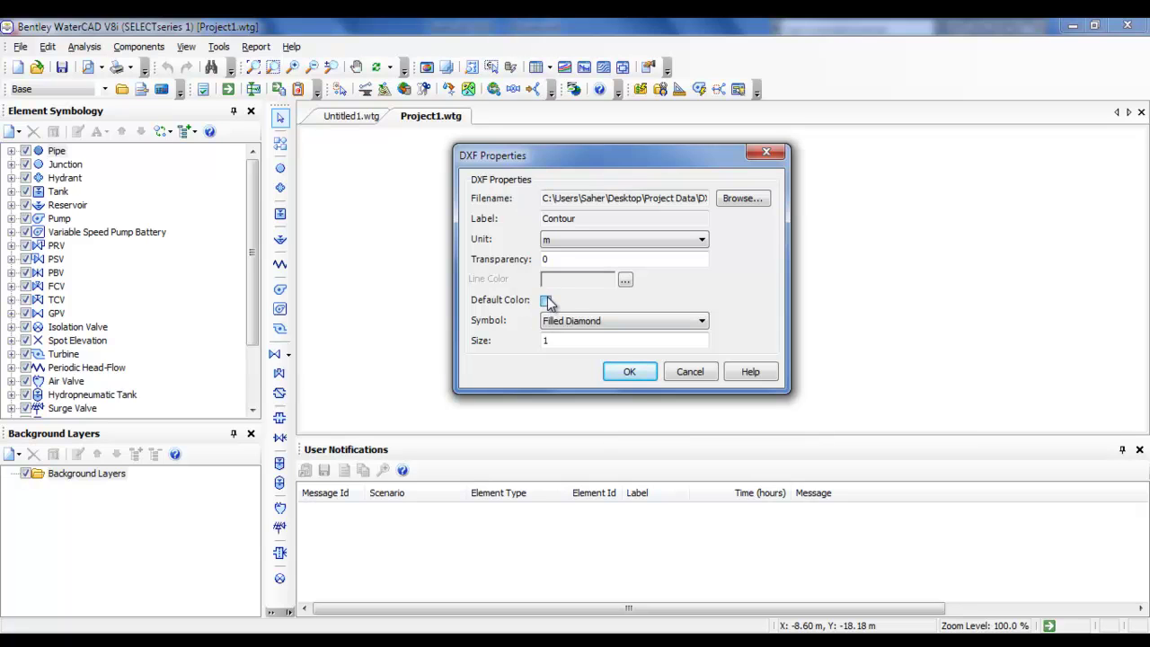
pyautogui.click(632, 372)
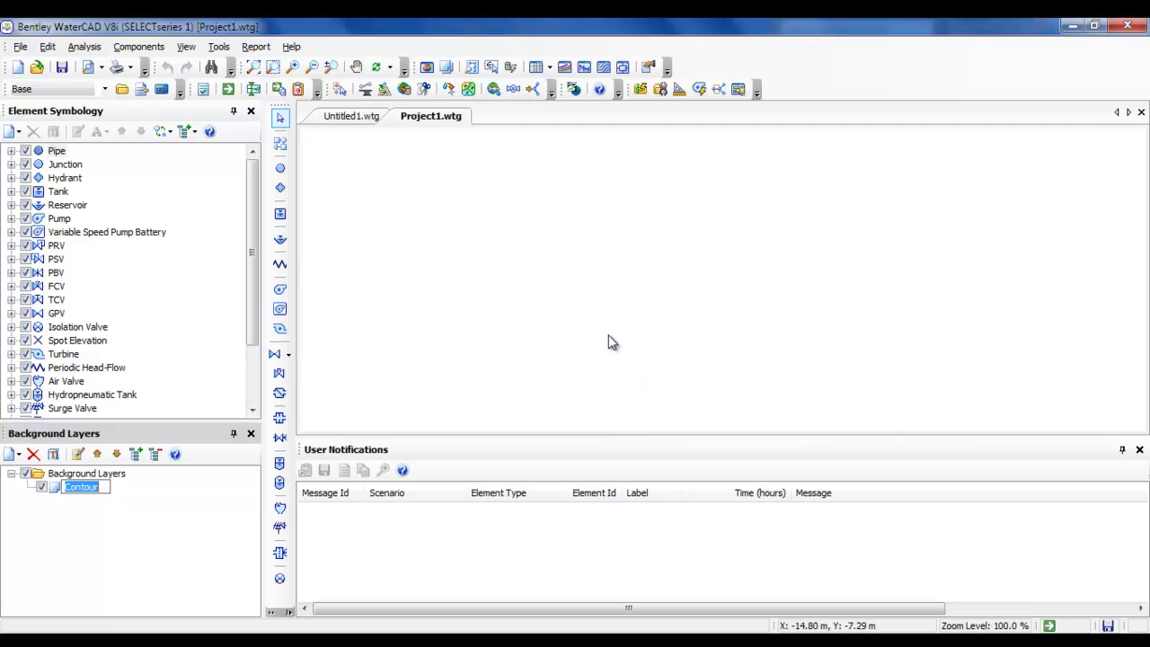
# - Fit the whole contour background in the drawing area and inspect its lines up close
pyautogui.click(626, 277)
pyautogui.moveTo(626, 277)
pyautogui.mouseDown()
pyautogui.moveTo(390, 200)
pyautogui.moveTo(385, 184)
pyautogui.mouseUp()
pyautogui.click(254, 69)
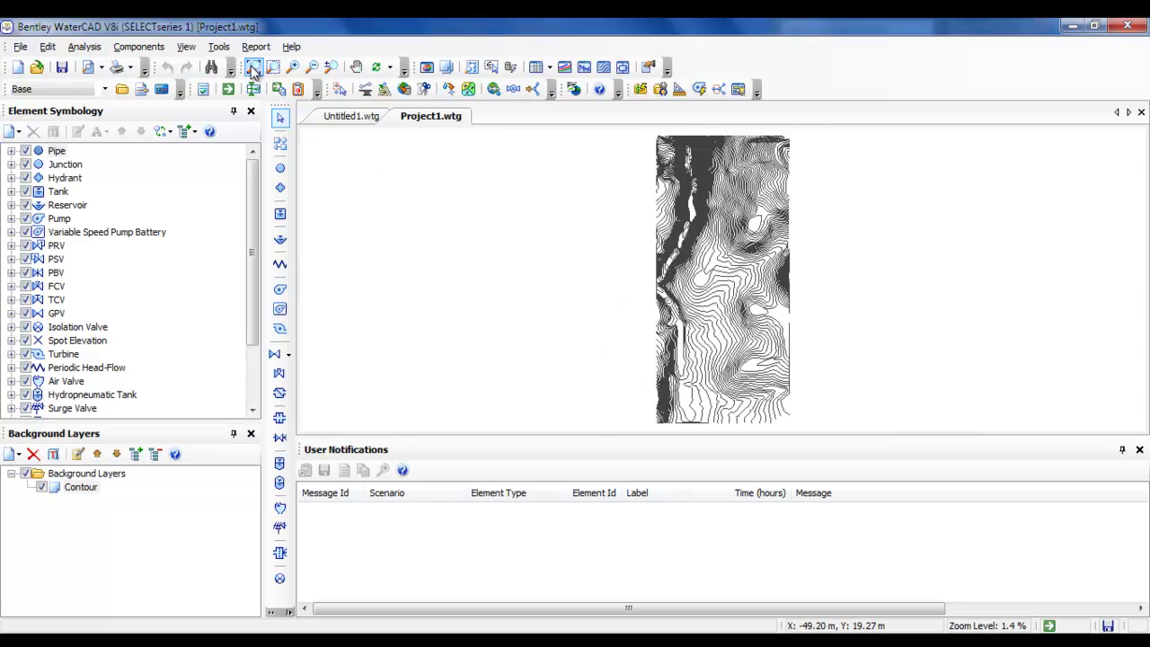
pyautogui.scroll(5, 703, 264)
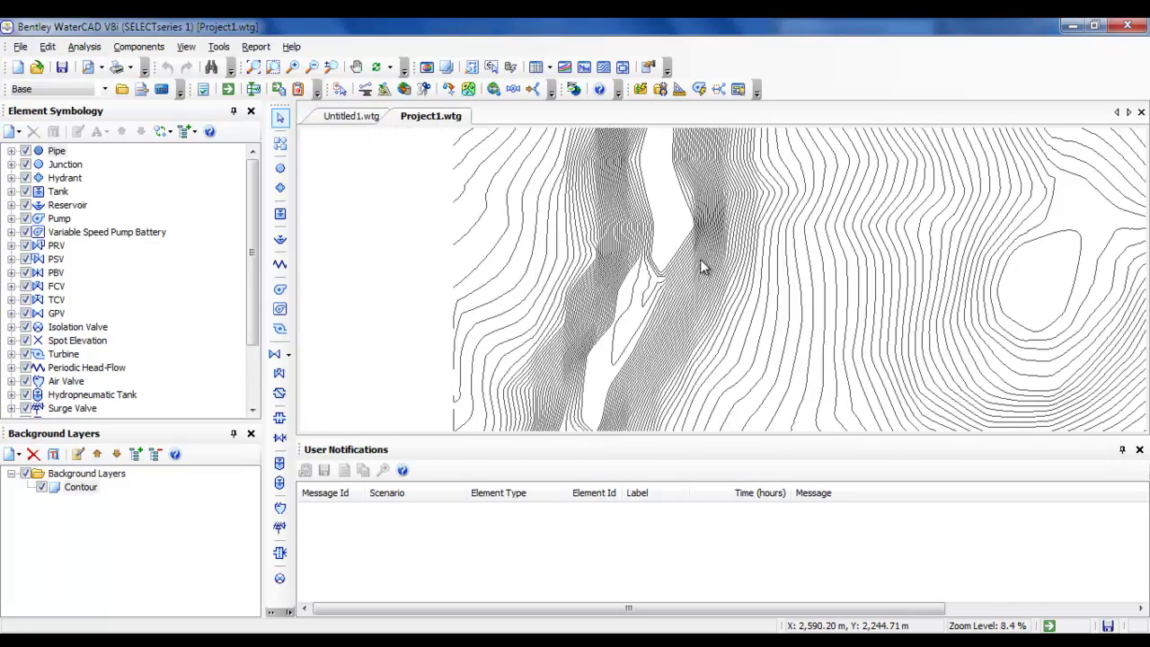
pyautogui.scroll(-6, 704, 263)
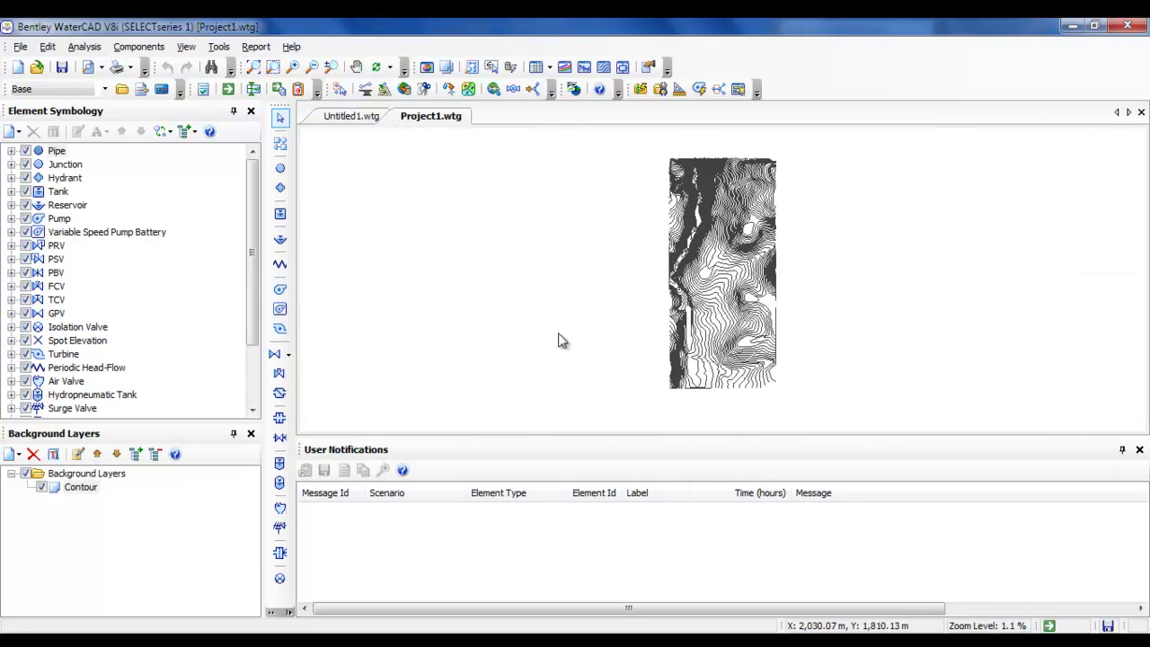
# - Add a new file to the Background Layers and choose the Roads DXF file
pyautogui.click(79, 474)
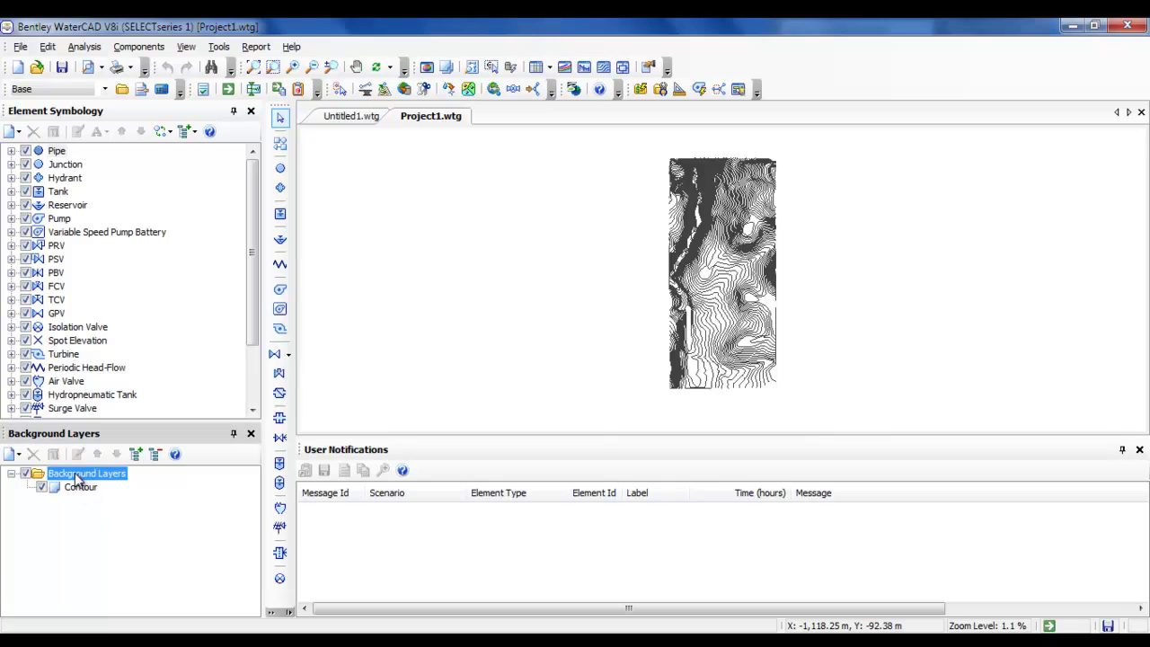
pyautogui.rightClick(79, 482)
pyautogui.moveTo(113, 486)
pyautogui.click(204, 485)
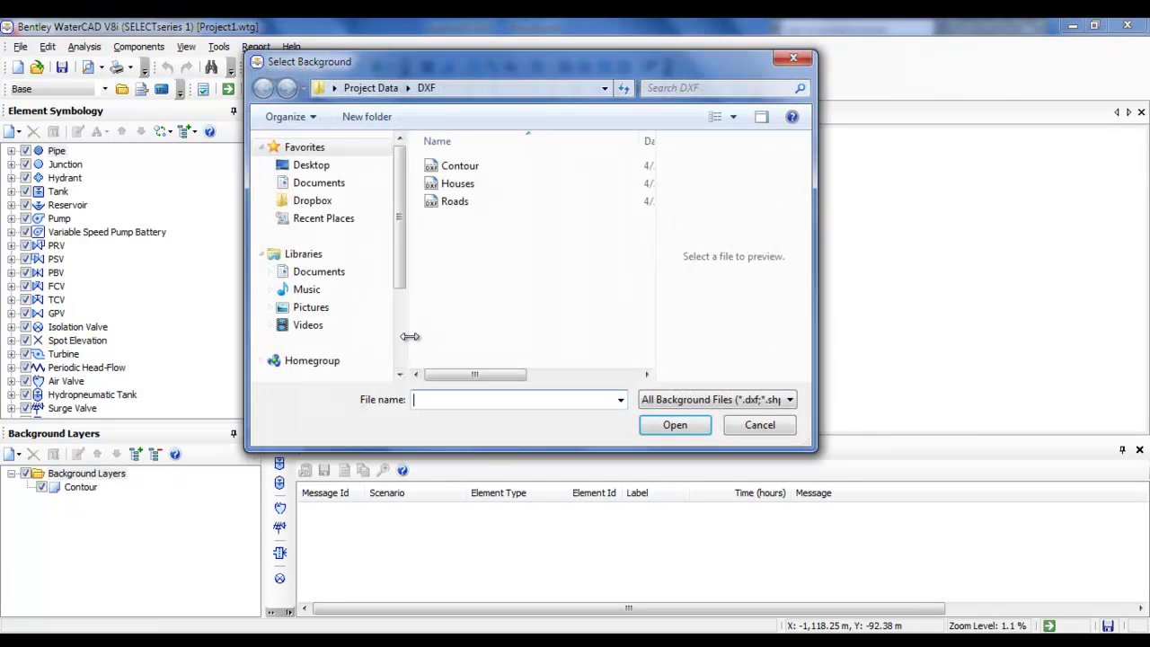
pyautogui.click(458, 202)
pyautogui.click(662, 425)
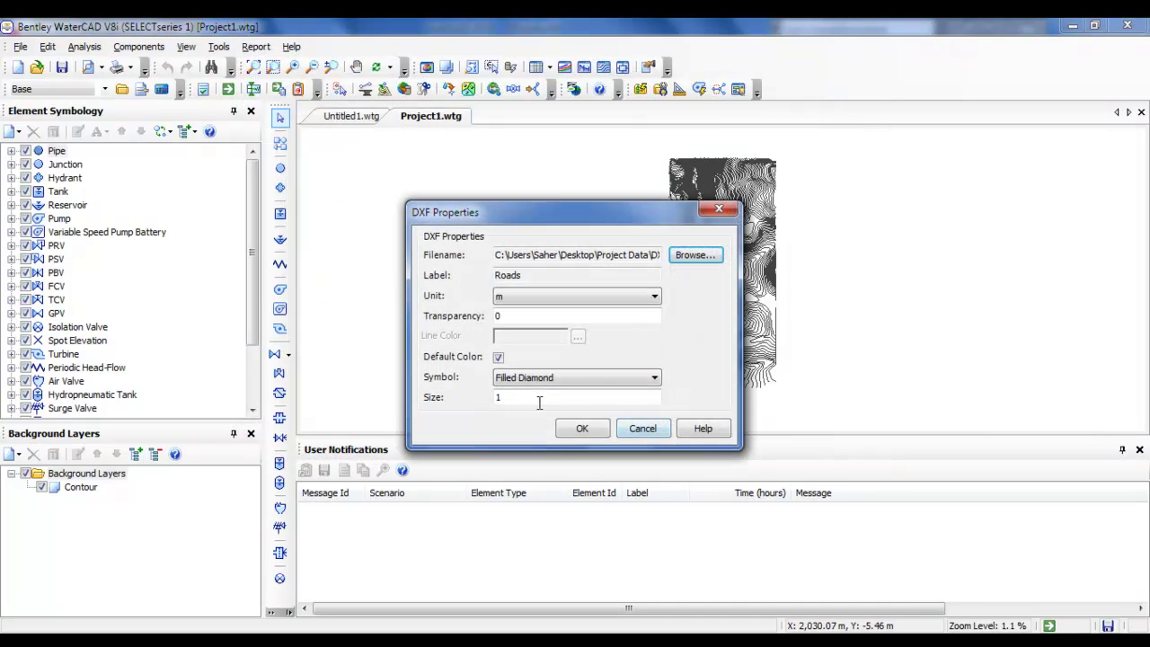
# - Turn off the default color for the Roads layer, set its line color to blue and add it over the contours
pyautogui.click(500, 357)
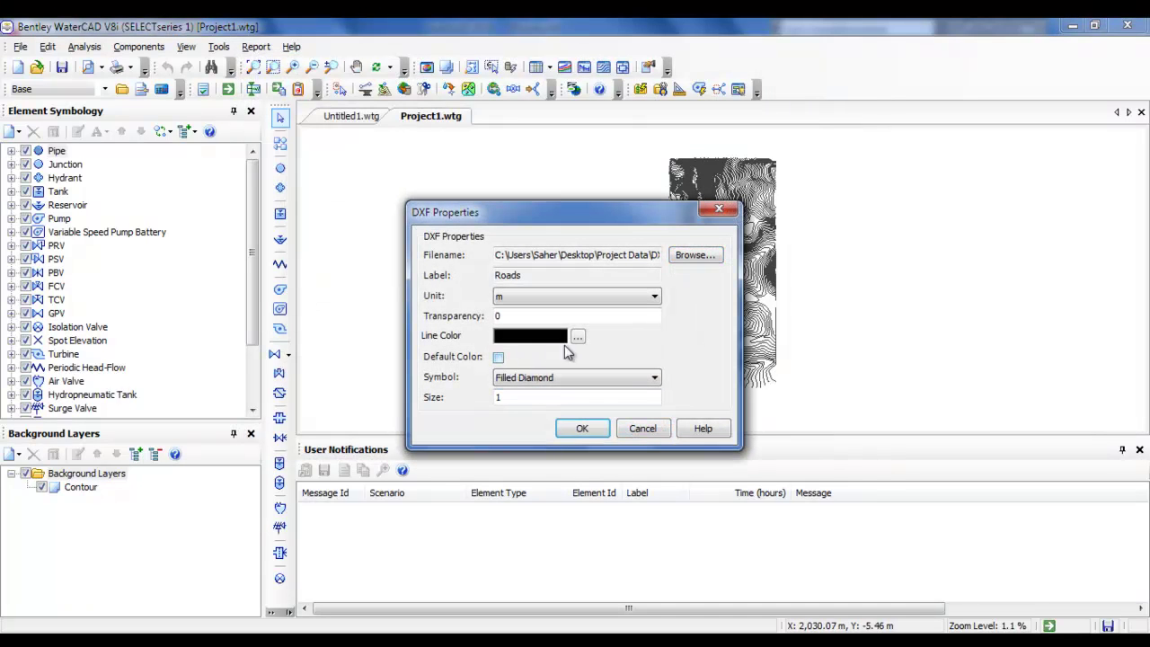
pyautogui.click(577, 338)
pyautogui.click(585, 237)
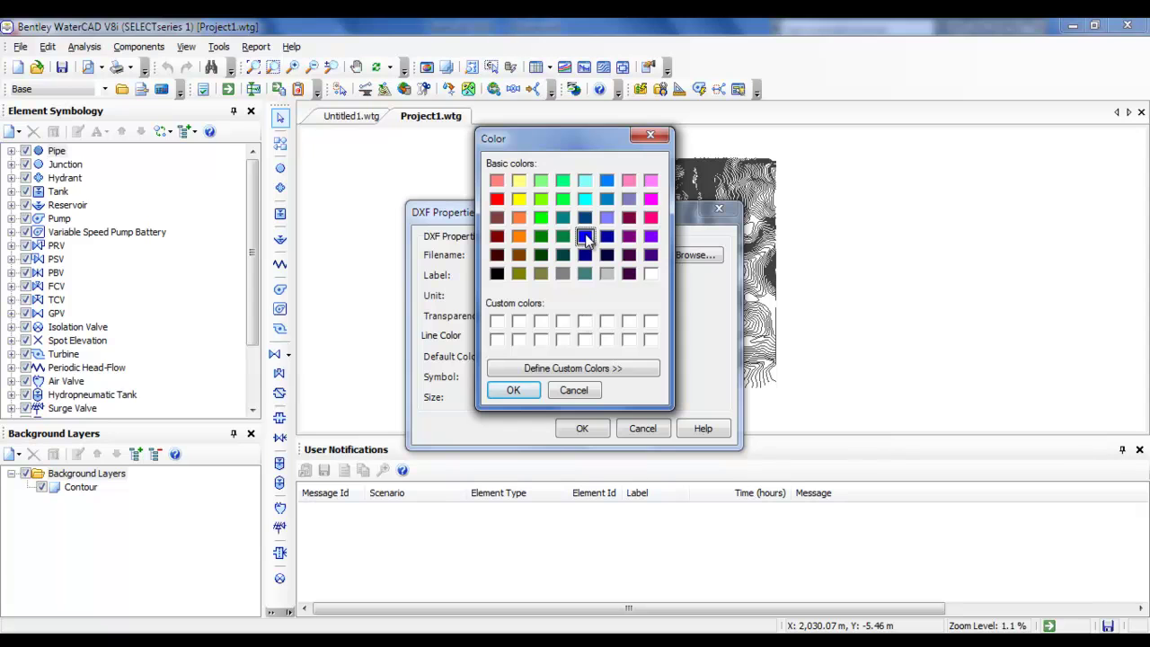
pyautogui.click(514, 392)
pyautogui.click(580, 429)
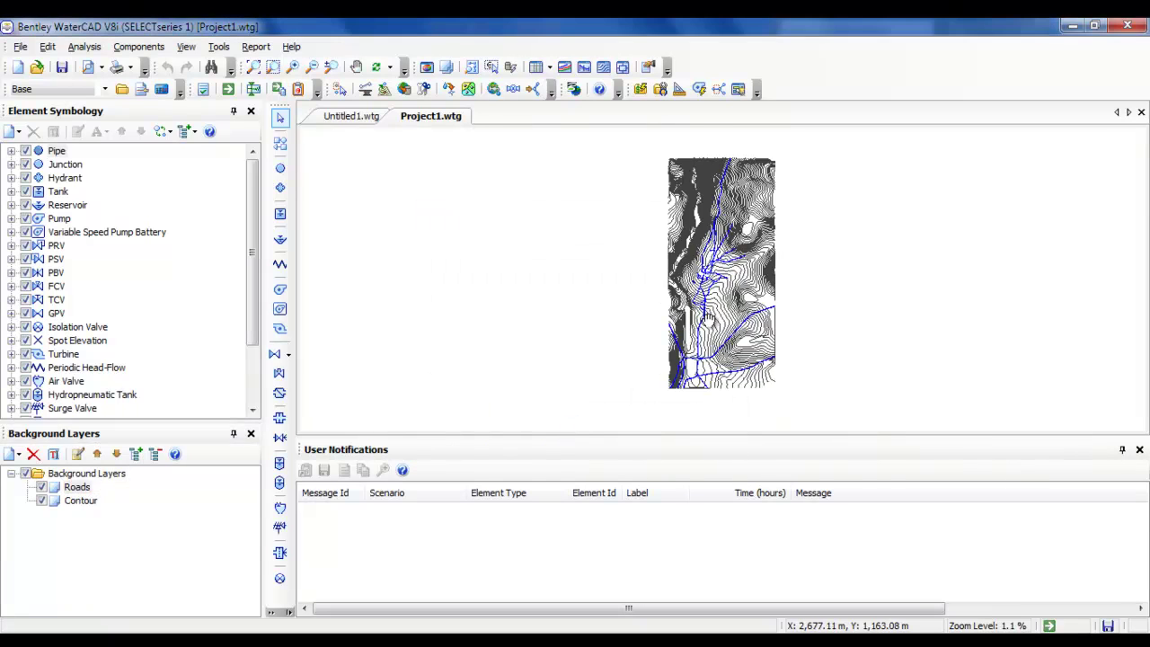
pyautogui.scroll(6, 688, 320)
pyautogui.scroll(-5, 689, 321)
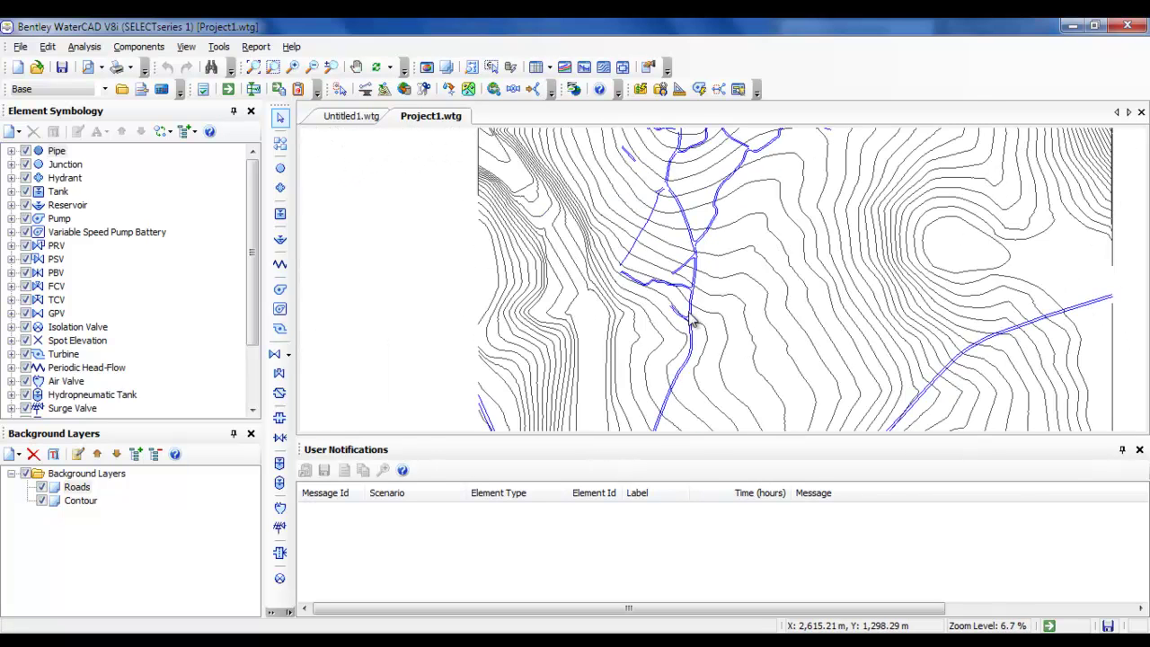
# - Add a new file to the Background Layers and choose the Houses DXF file
pyautogui.click(72, 474)
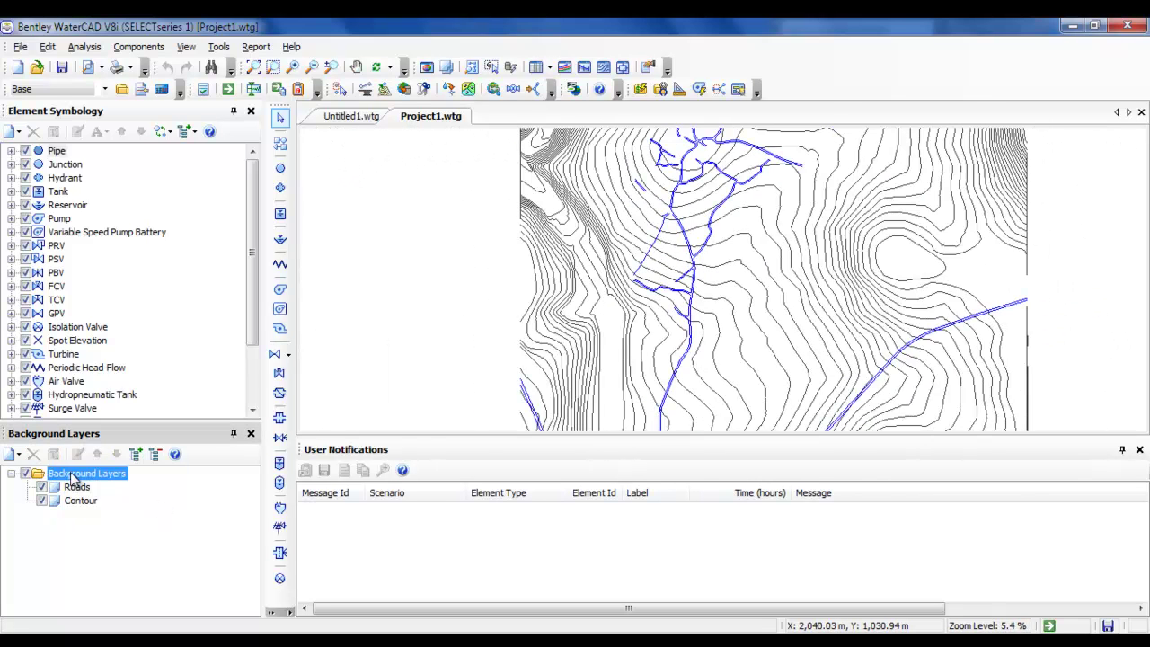
pyautogui.rightClick(72, 476)
pyautogui.moveTo(109, 486)
pyautogui.click(224, 487)
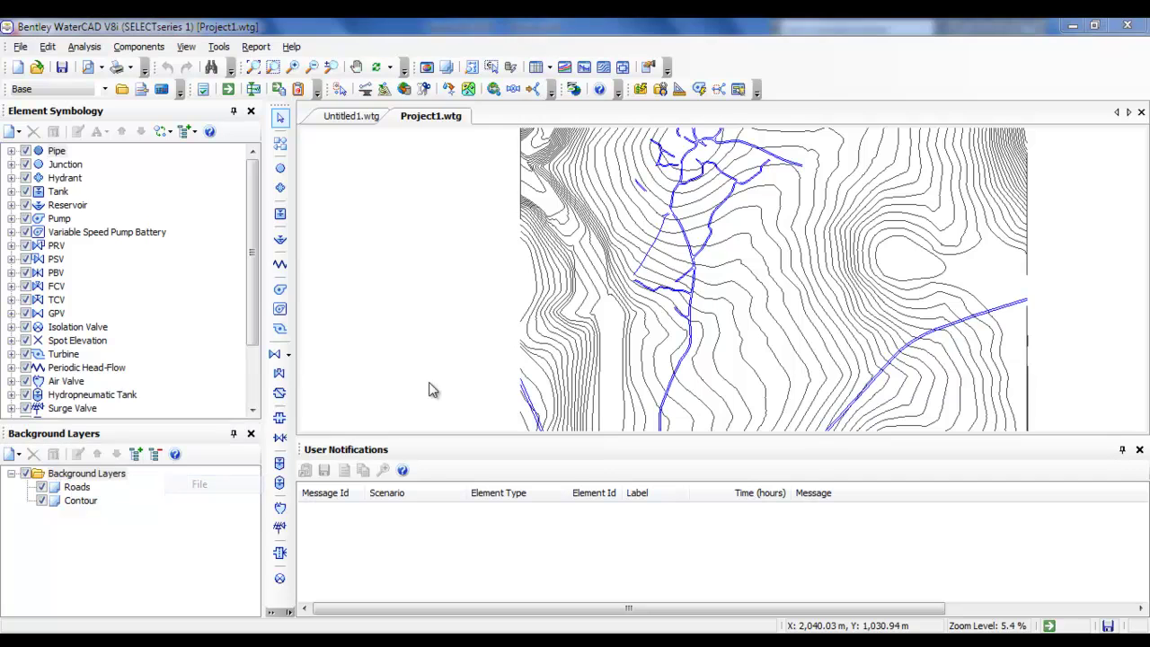
pyautogui.click(463, 185)
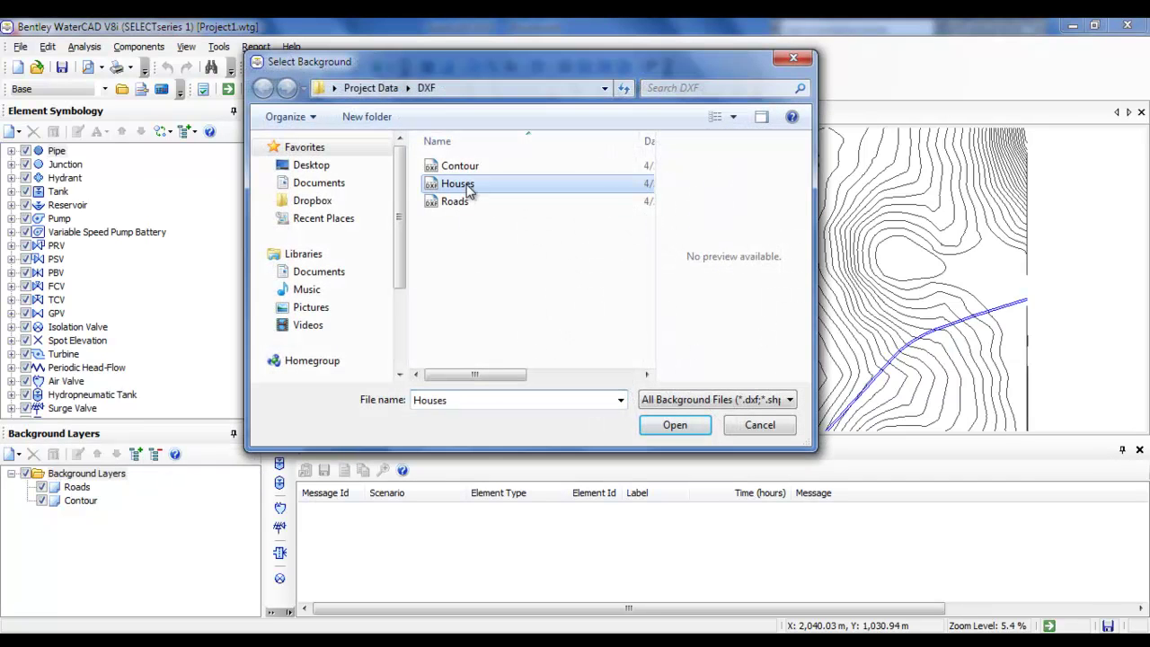
pyautogui.click(674, 425)
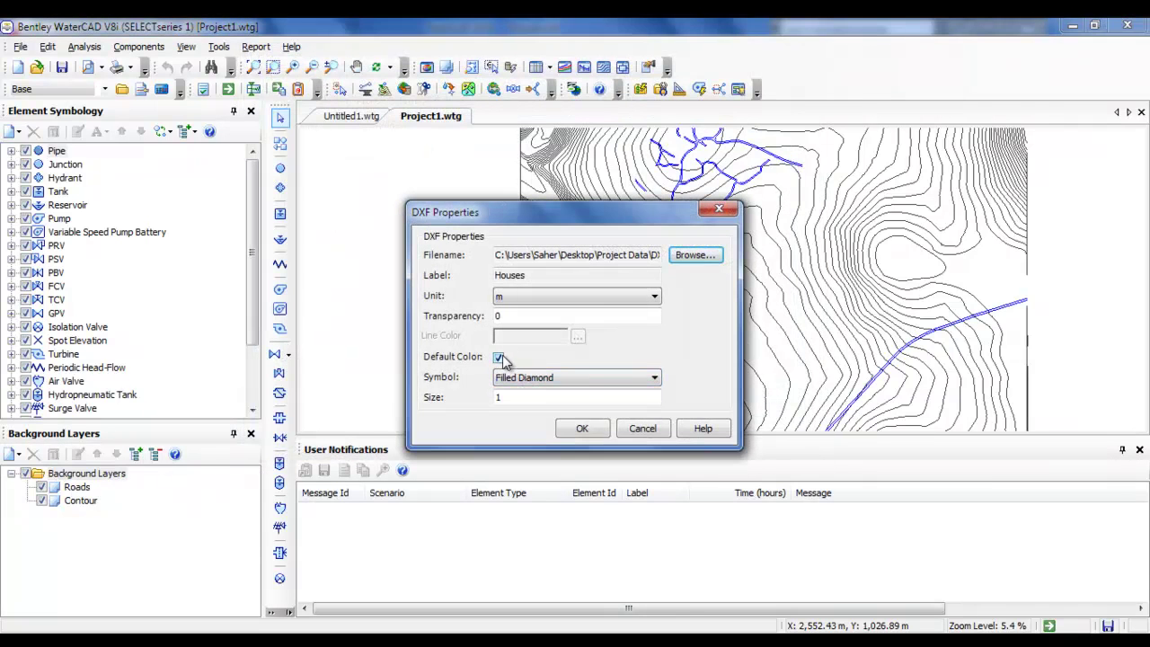
# - Turn off the default color for the Houses layer, set its line color to red and add it to the drawing
pyautogui.click(499, 357)
pyautogui.click(578, 336)
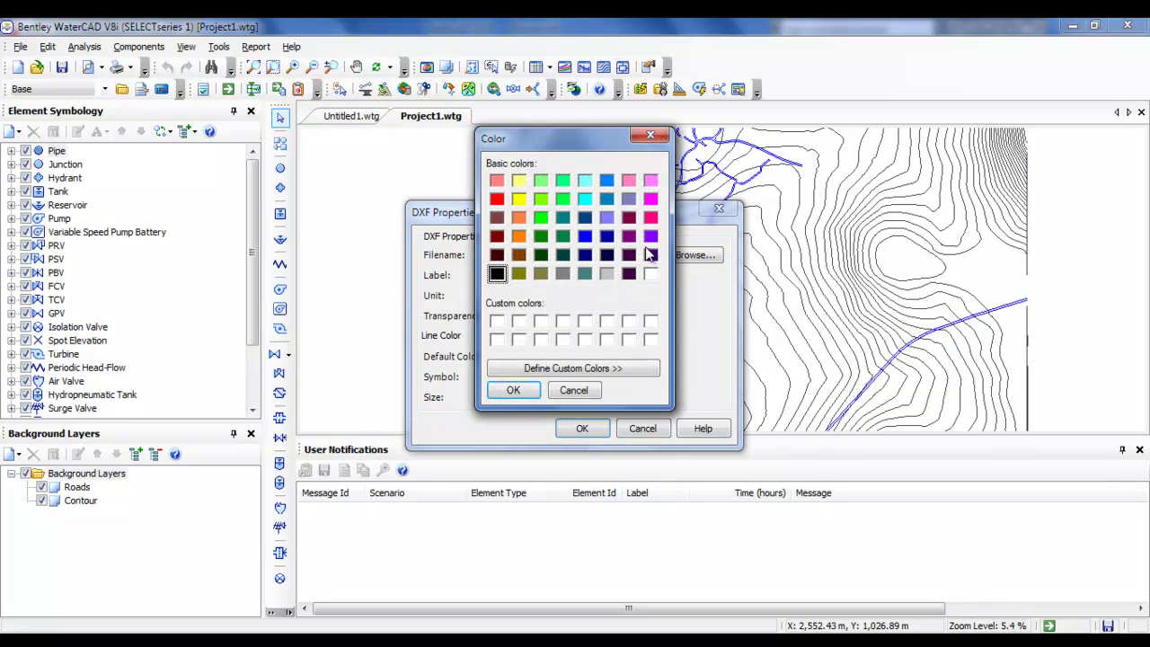
pyautogui.click(497, 198)
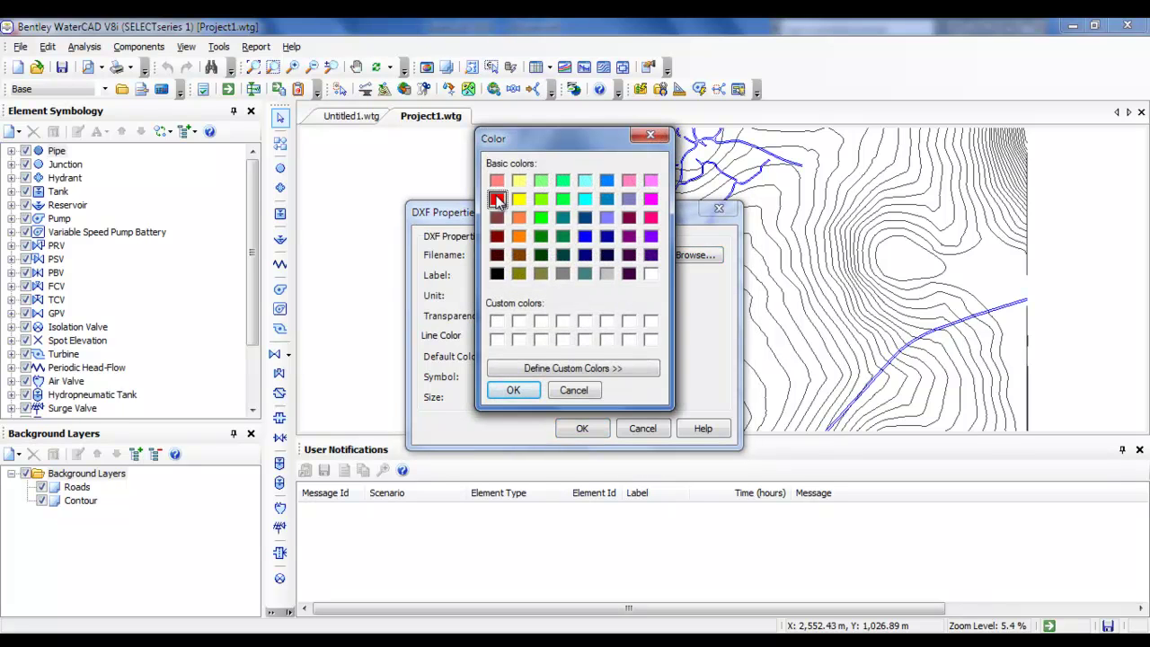
pyautogui.click(513, 390)
pyautogui.click(580, 429)
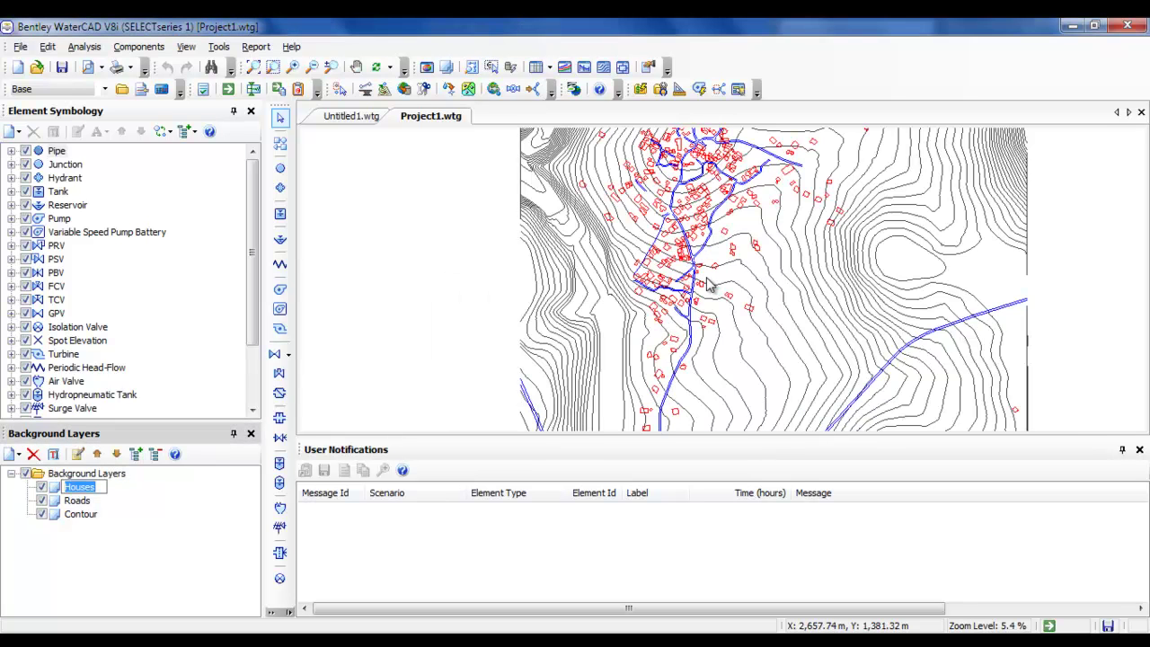
# - Hide the Roads, Houses and Contour background layers one by one, and show all three again
pyautogui.scroll(-5, 709, 286)
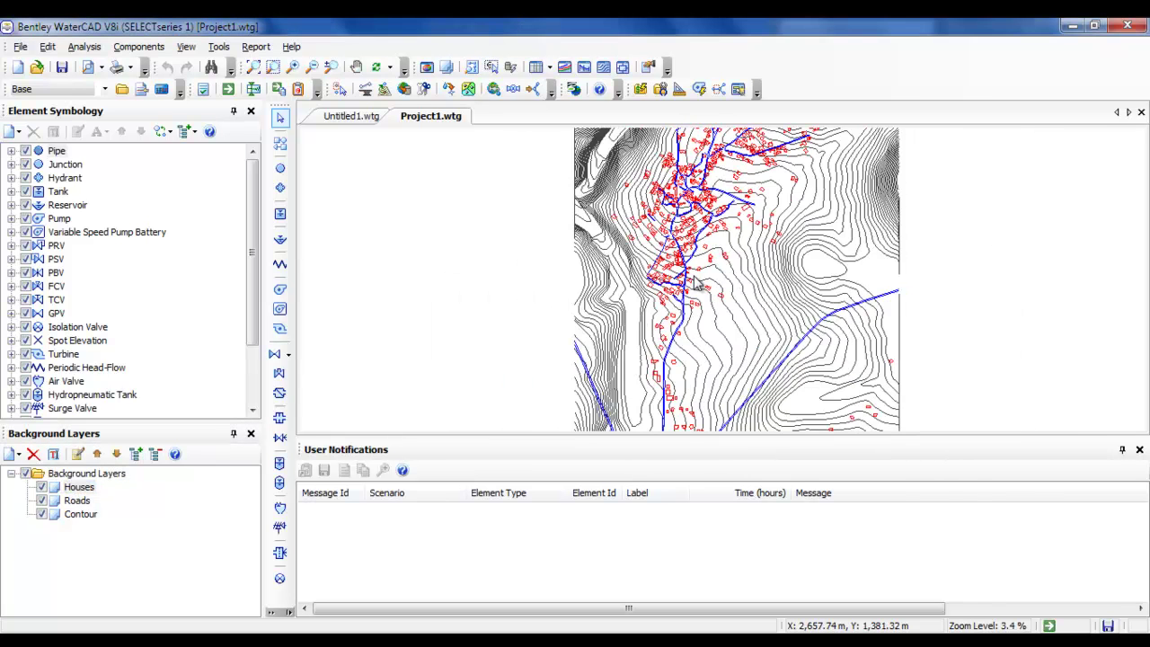
pyautogui.scroll(10, 699, 305)
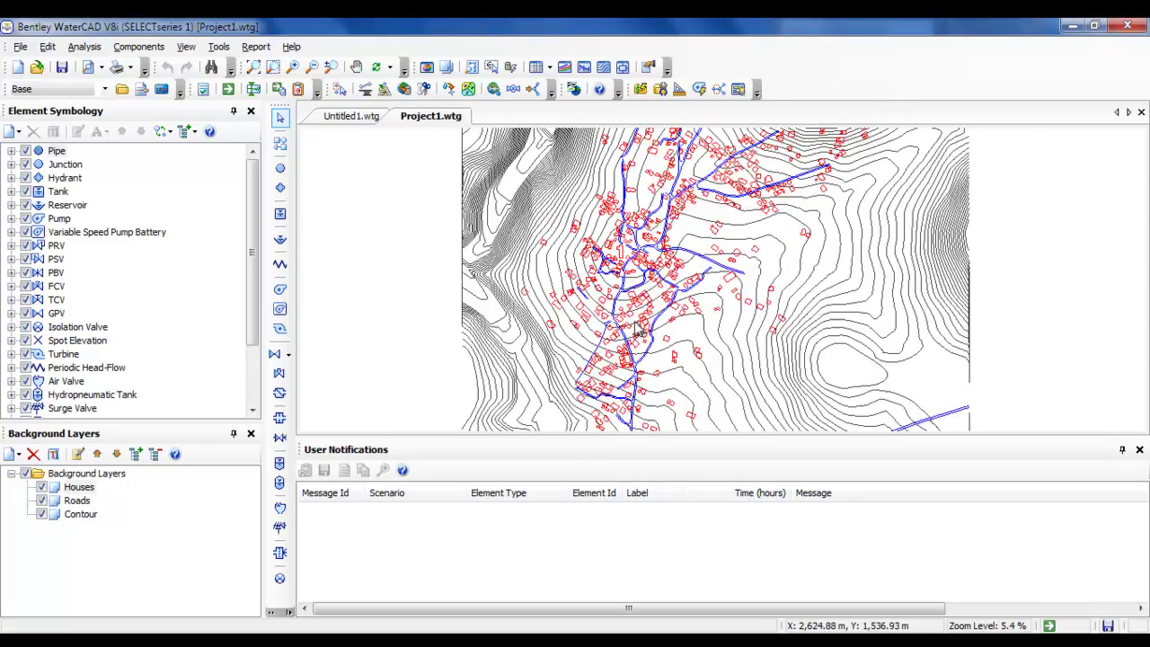
pyautogui.scroll(-7, 635, 329)
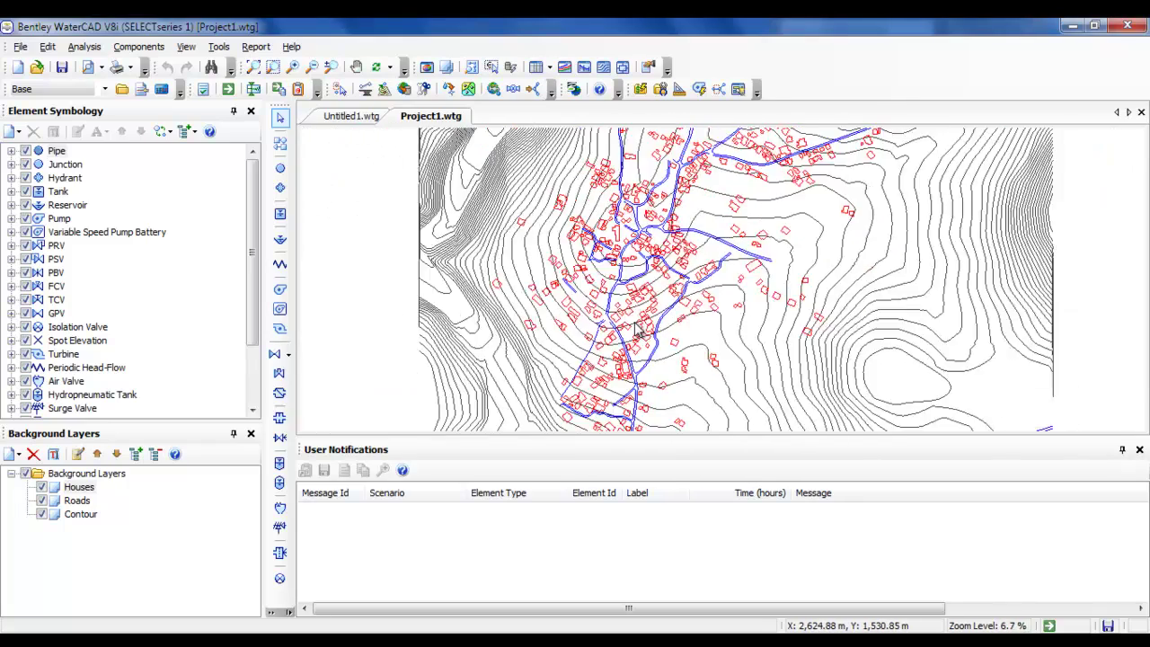
pyautogui.scroll(-2, 645, 289)
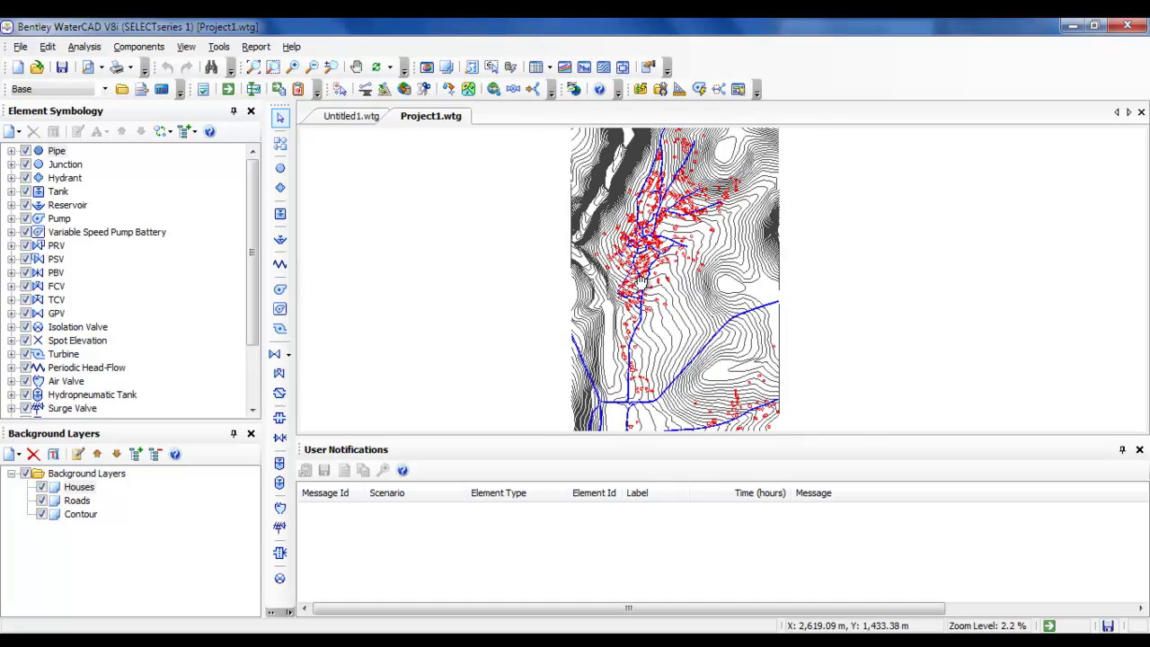
pyautogui.scroll(1, 645, 291)
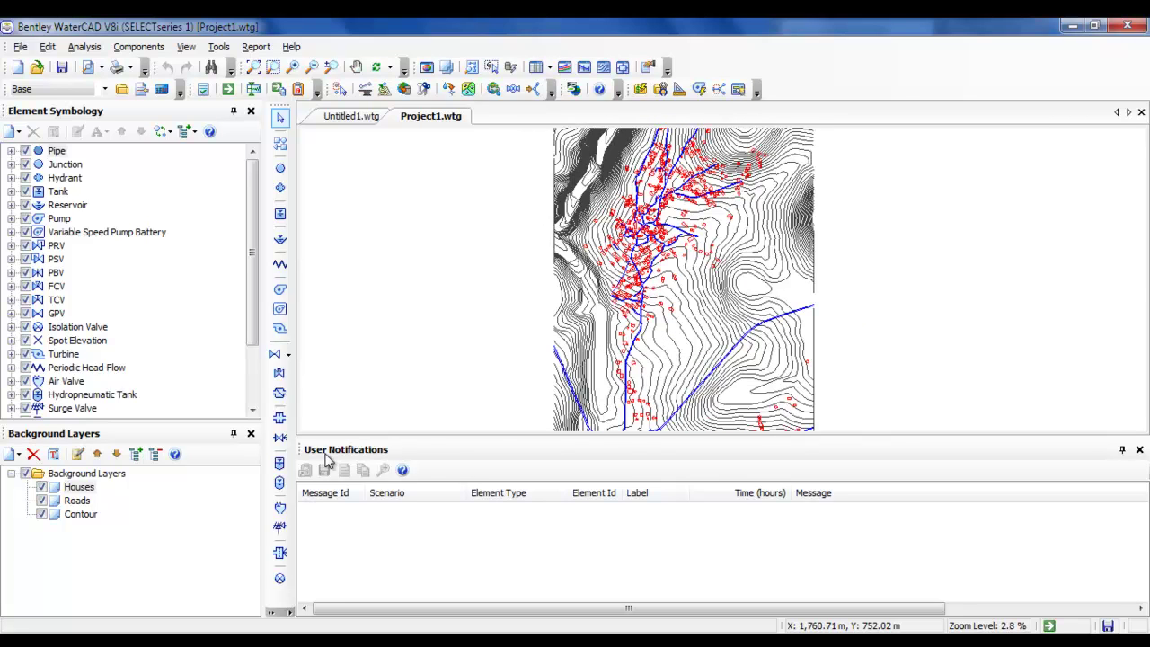
pyautogui.click(42, 501)
pyautogui.click(42, 488)
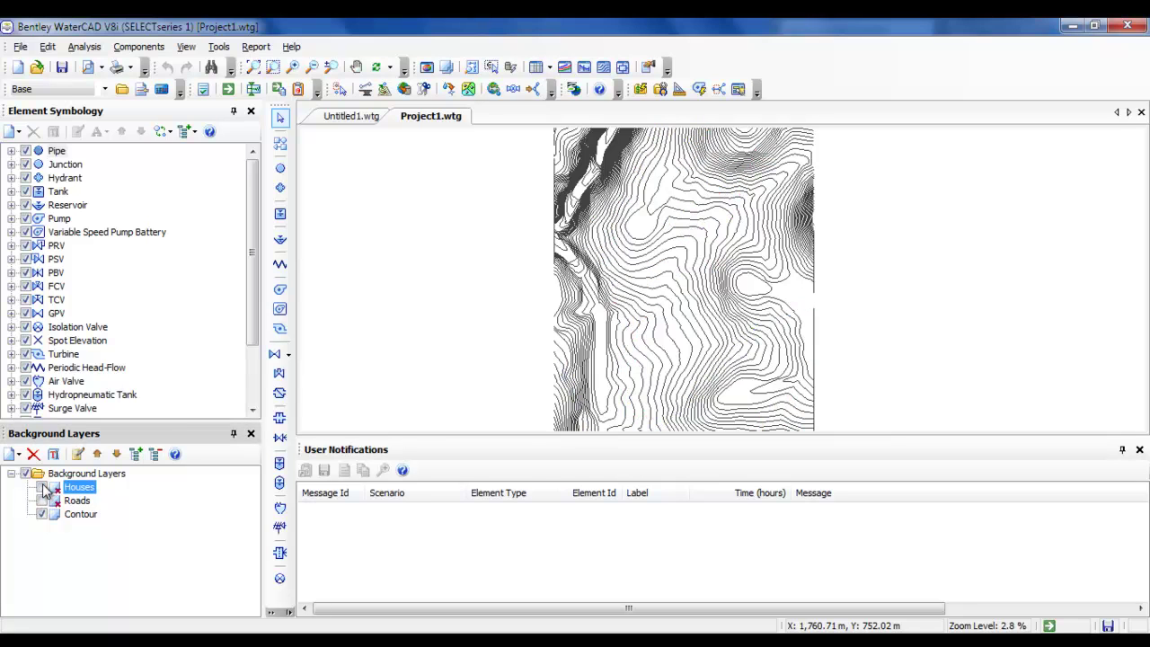
pyautogui.click(43, 514)
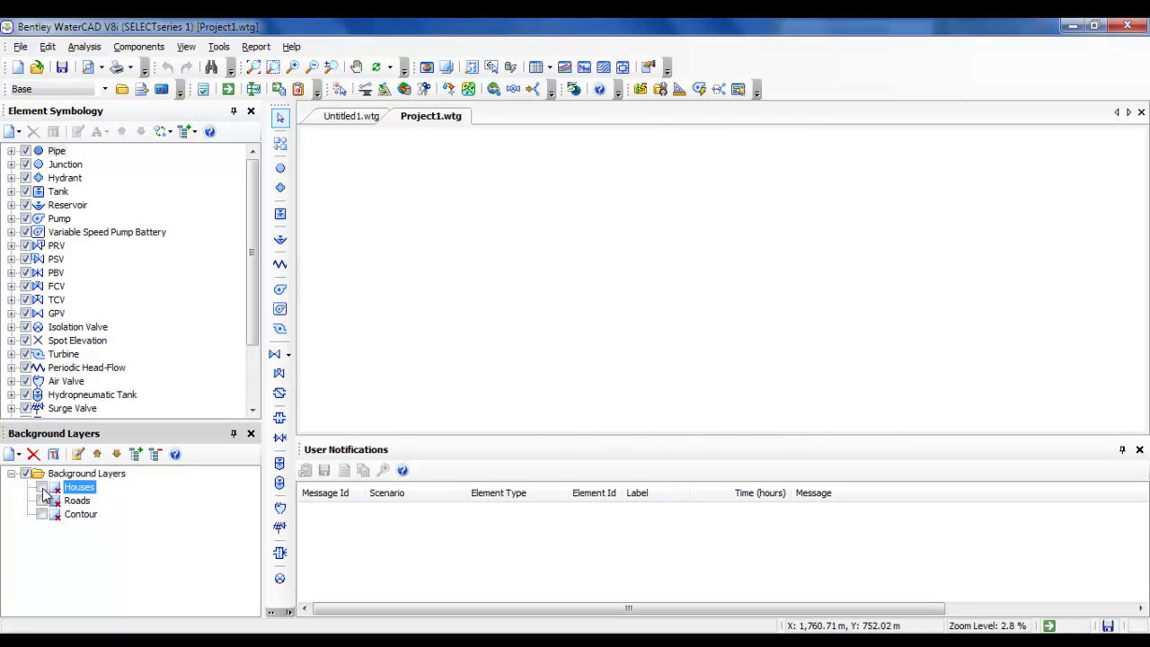
pyautogui.click(43, 487)
pyautogui.click(42, 501)
pyautogui.click(42, 514)
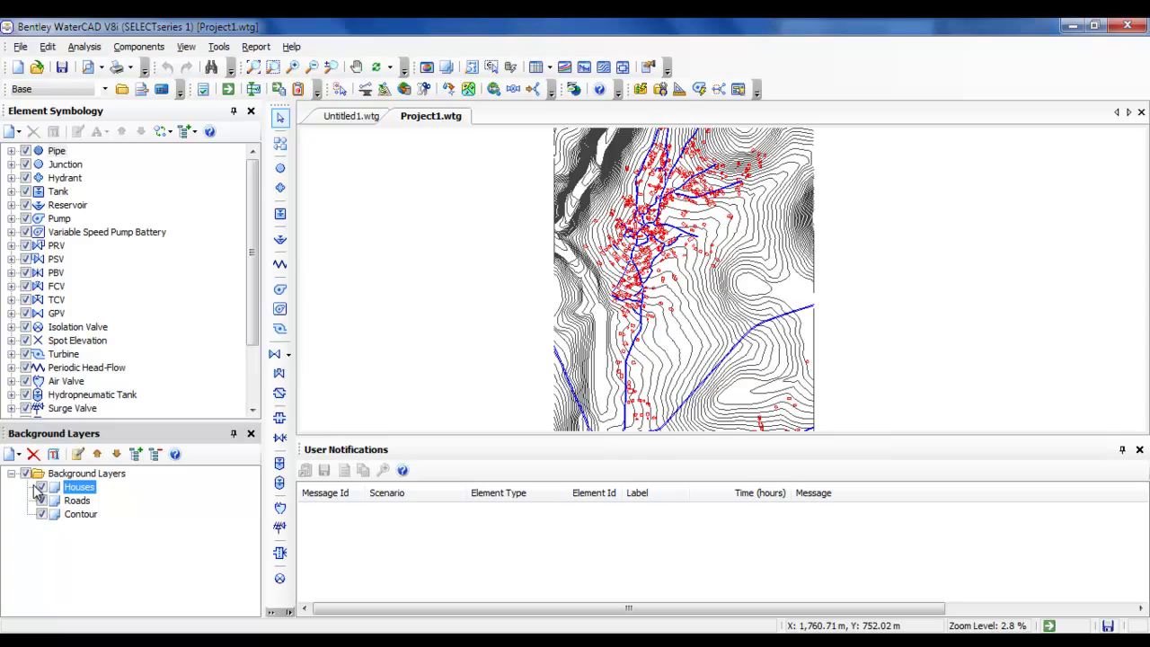
# - Switch the whole Background Layers folder off and on again, and collapse it in the layer list
pyautogui.click(27, 475)
pyautogui.click(27, 475)
pyautogui.click(11, 473)
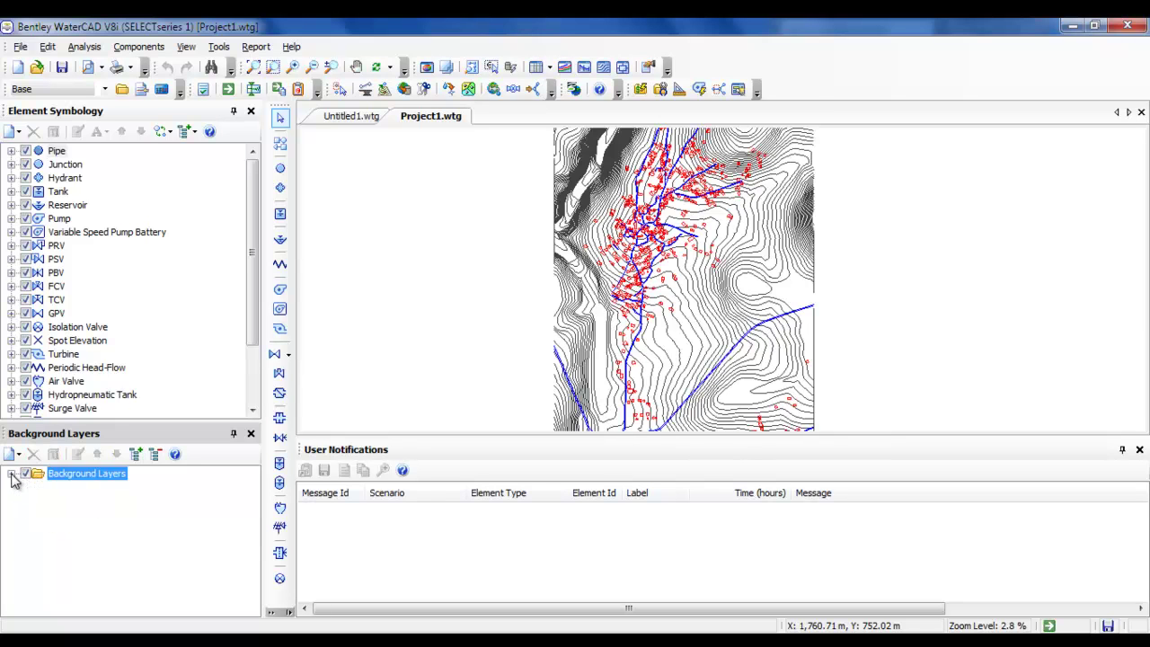
# - Examine the combined contours, roads and houses across the drawing, from the overall extent down to individual houses
pyautogui.moveTo(667, 302); pyautogui.dragTo(647, 243)
pyautogui.scroll(-4, 647, 244)
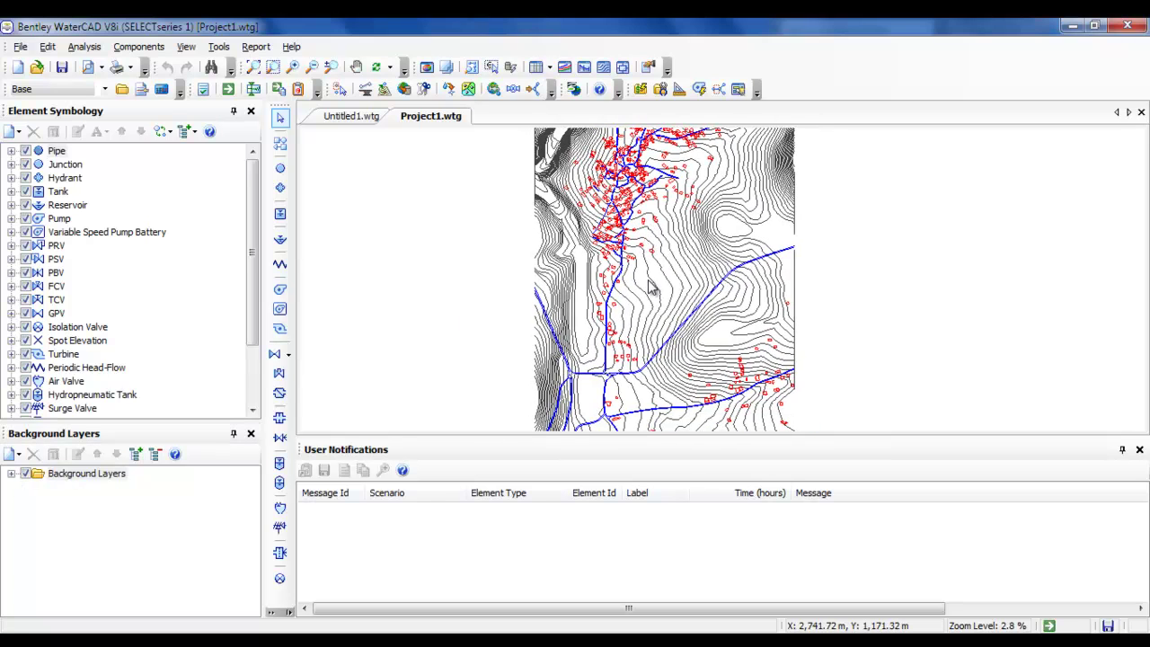
pyautogui.scroll(3, 653, 258)
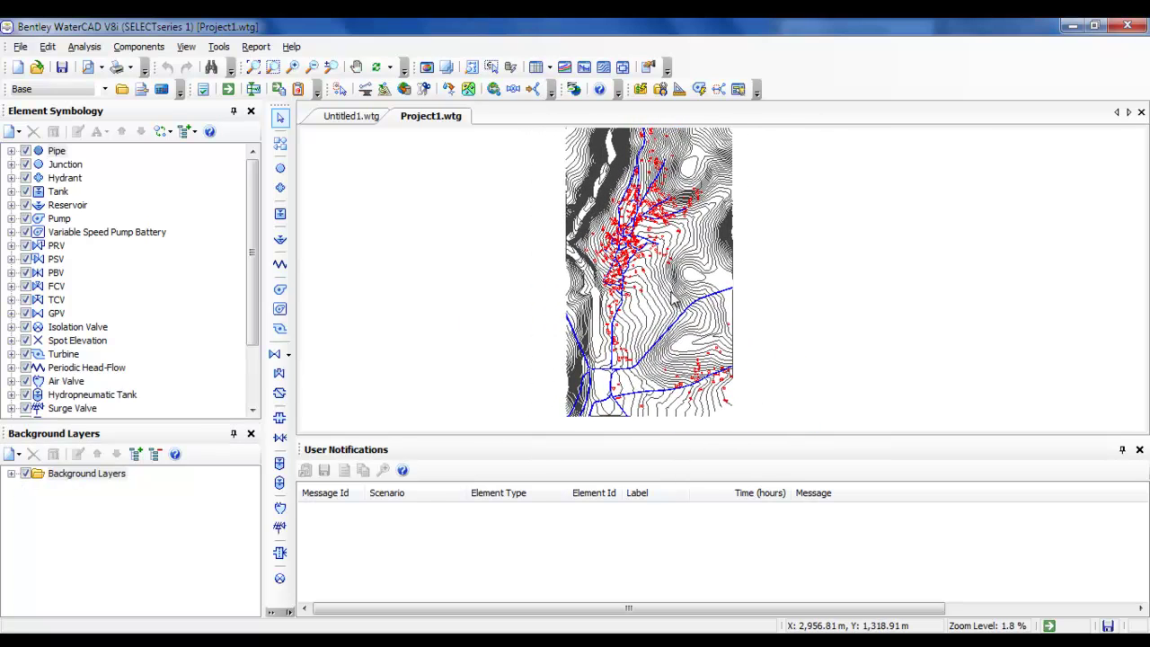
pyautogui.scroll(8, 653, 285)
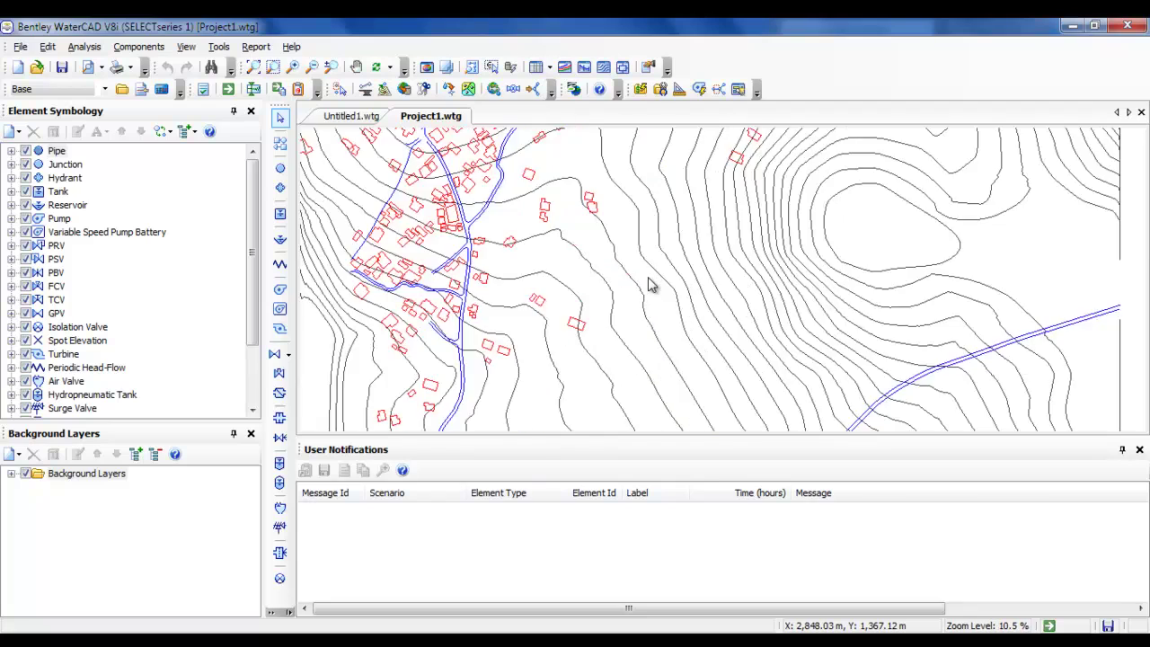
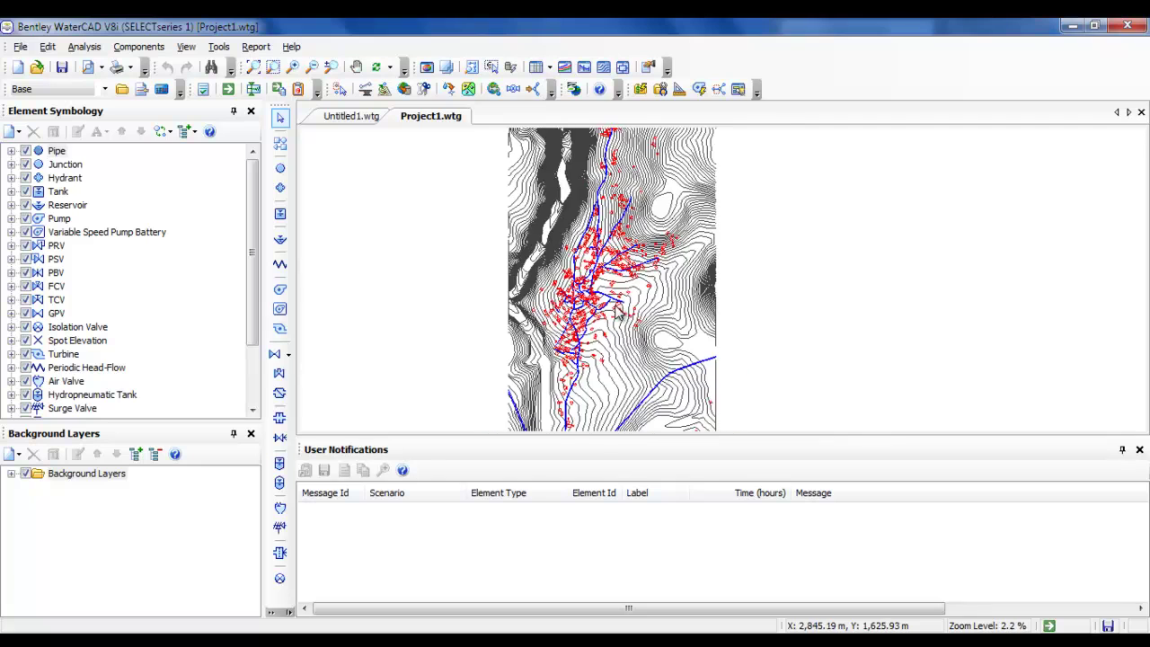
pyautogui.scroll(2, 591, 357)
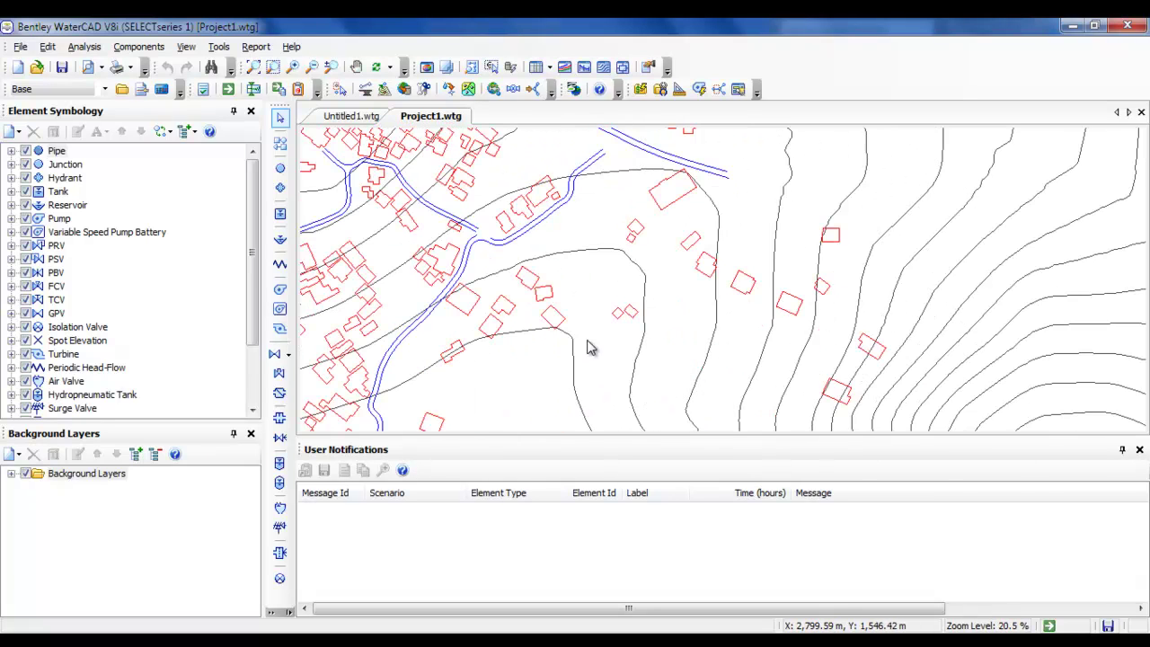
pyautogui.scroll(1, 534, 344)
pyautogui.scroll(2, 529, 339)
pyautogui.scroll(2, 526, 329)
pyautogui.scroll(2, 588, 297)
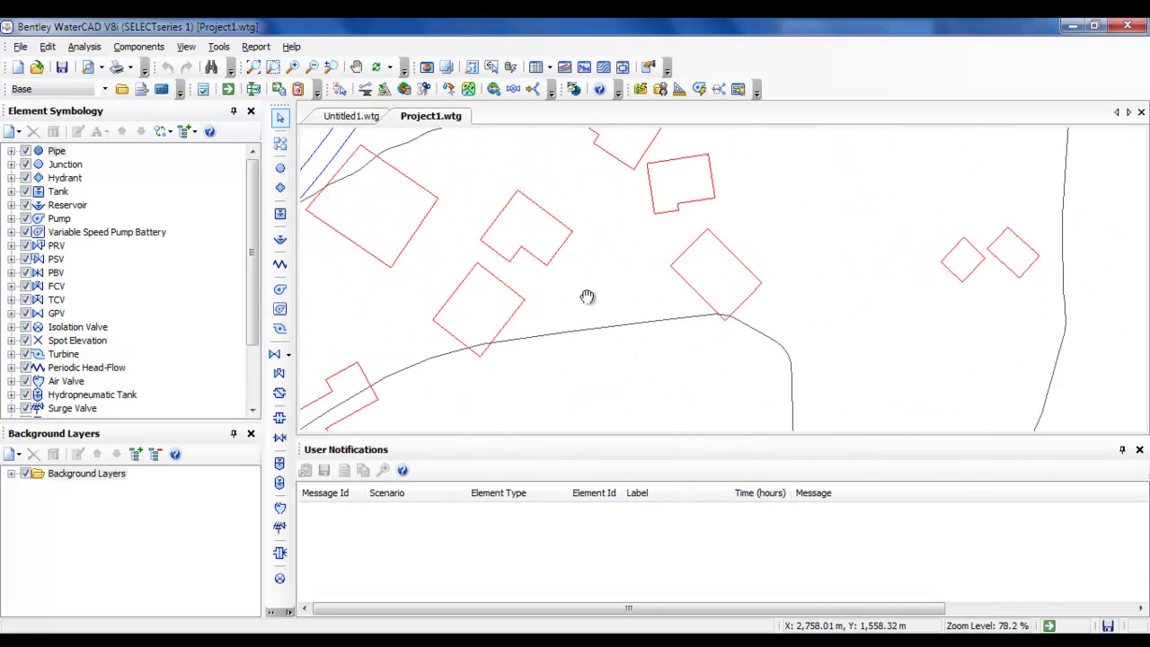
# - Place a reservoir at the lower corner of the notched house outline and end the placement
pyautogui.click(280, 240)
pyautogui.click(539, 266)
pyautogui.rightClick(432, 245)
pyautogui.click(456, 255)
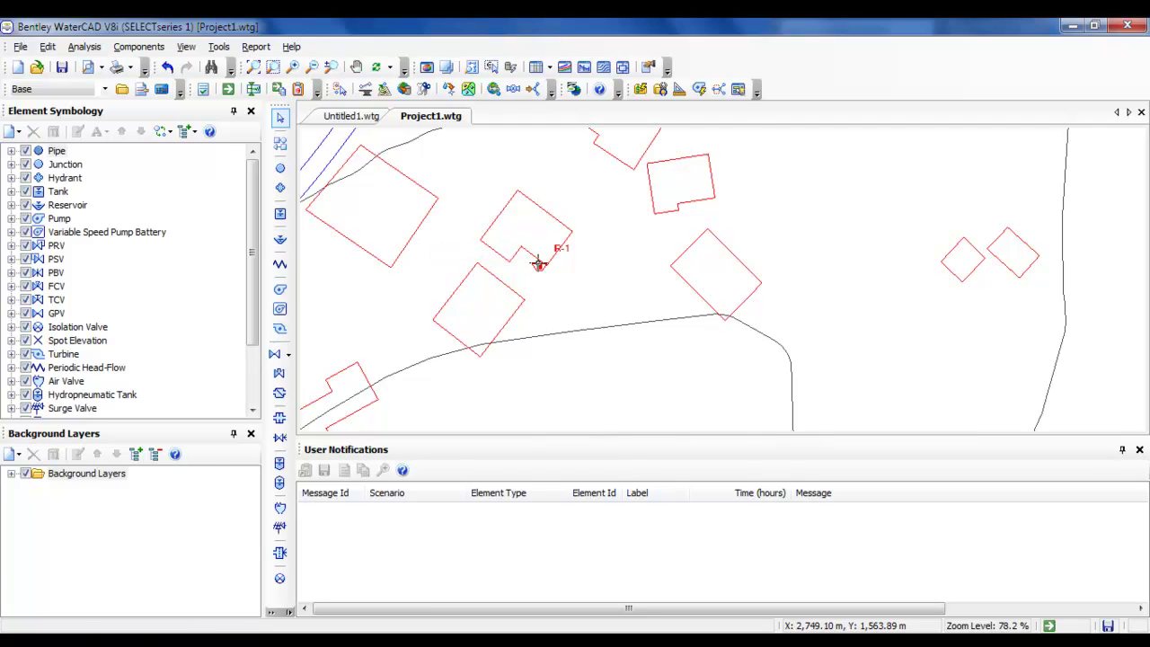
# - Open the new reservoir's properties, check its Elevation value and close them
pyautogui.doubleClick(539, 265)
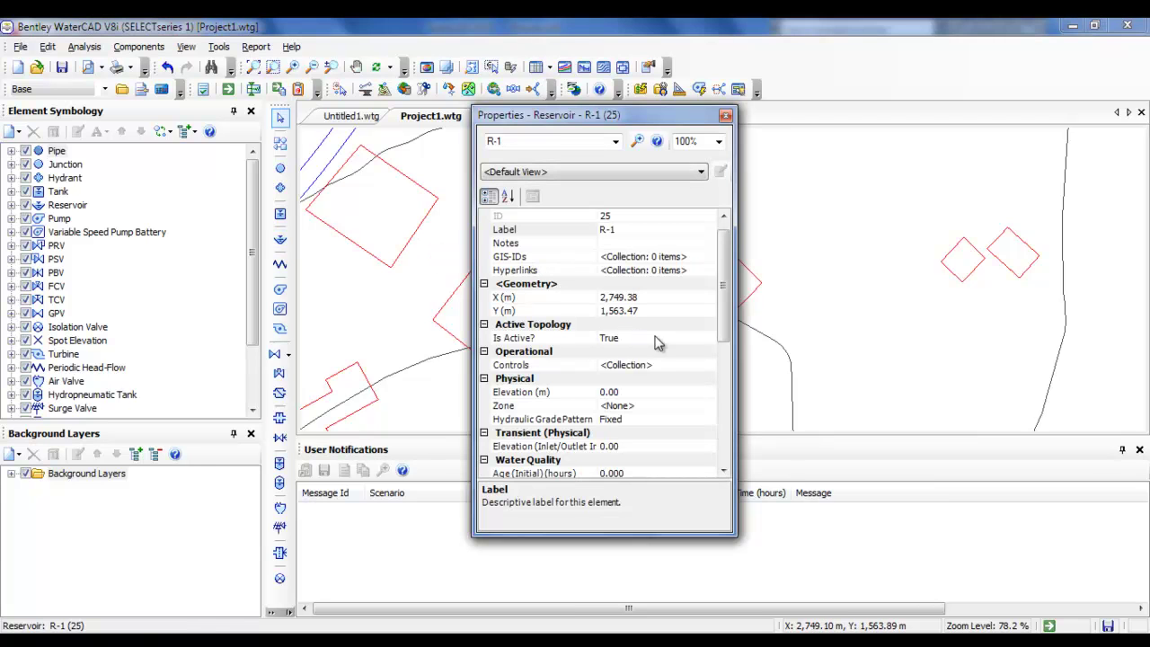
pyautogui.click(632, 393)
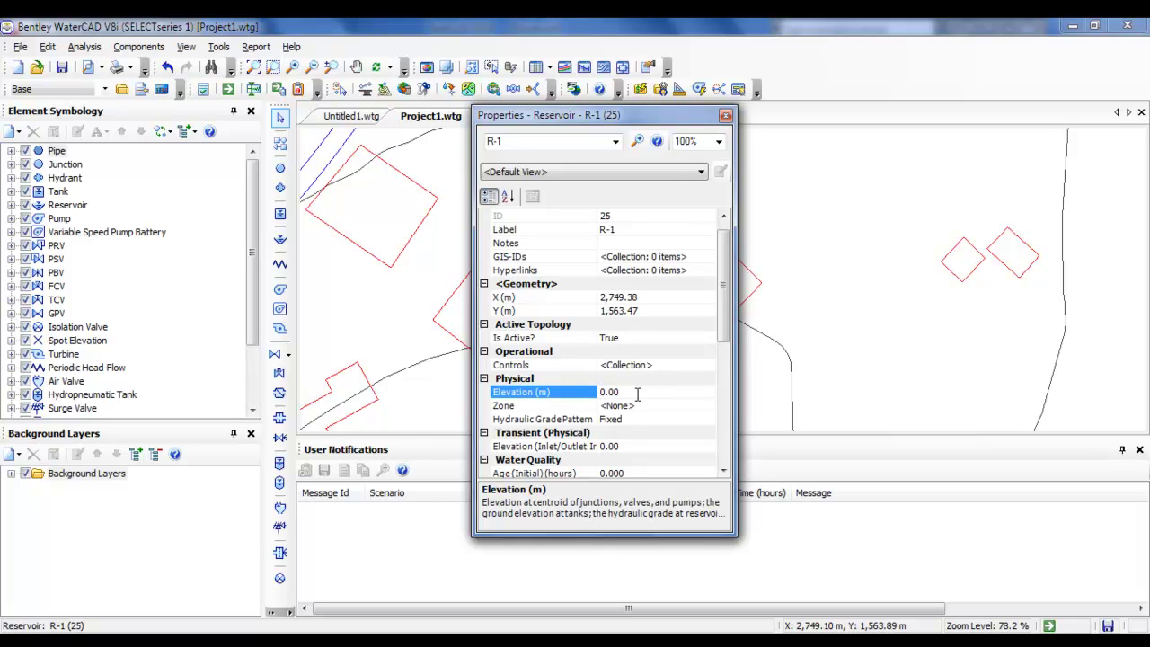
pyautogui.click(725, 115)
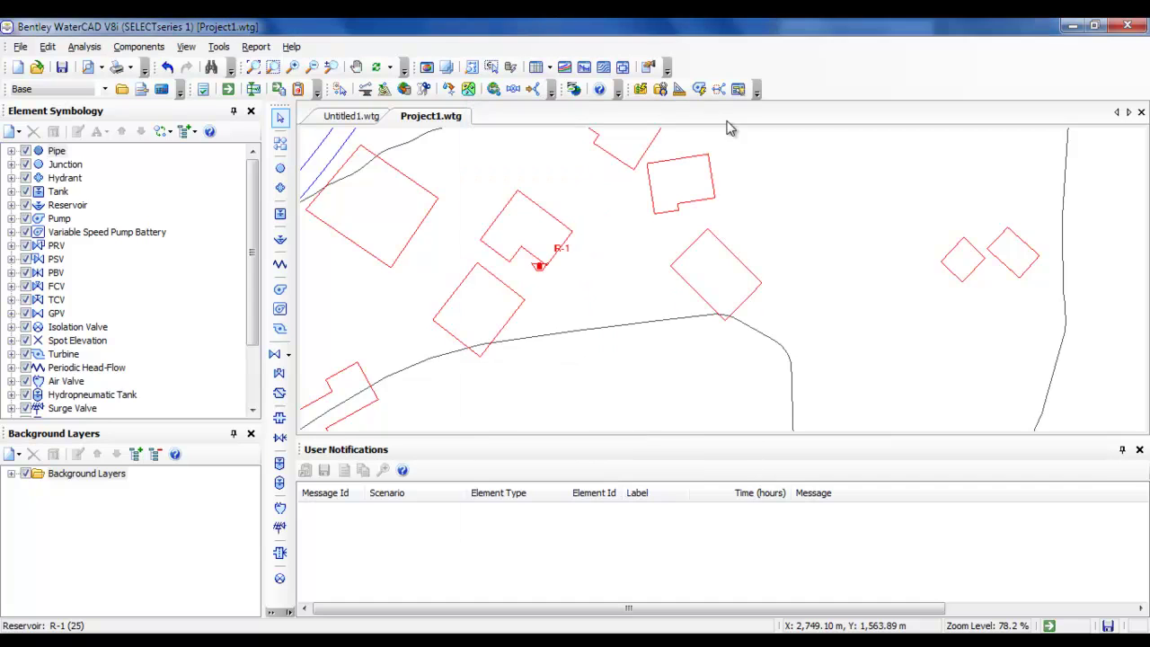
# - Start the TRex Wizard, set the data source type to DXF Contours and choose the Contour file as elevation dataset
pyautogui.click(219, 49)
pyautogui.click(217, 106)
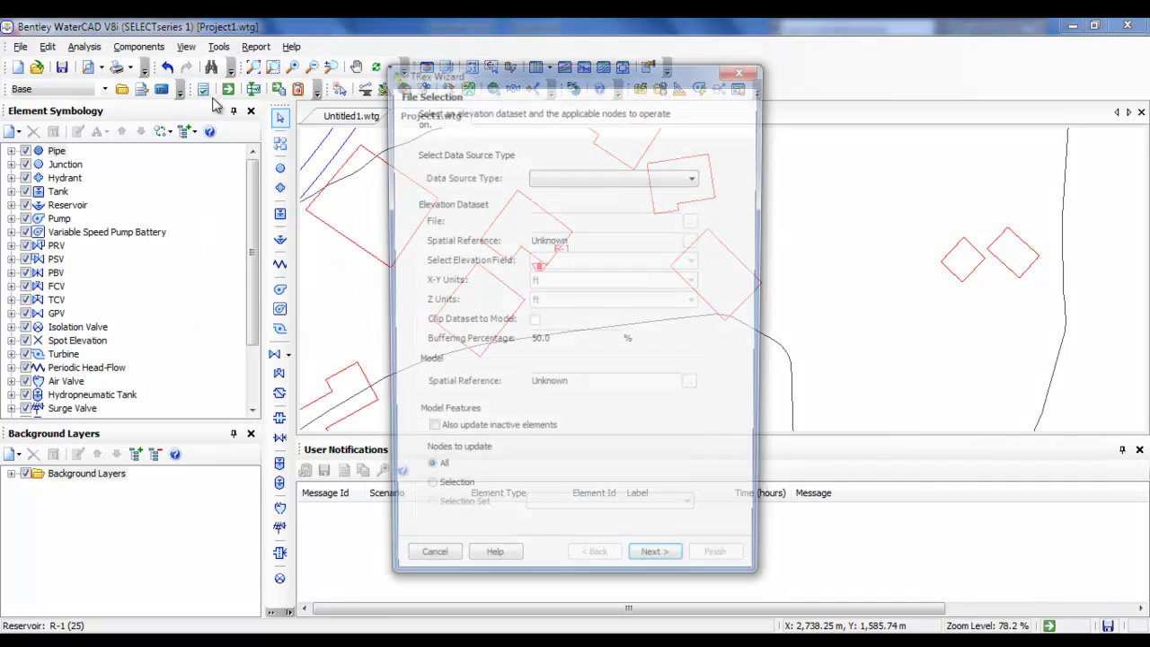
pyautogui.click(697, 177)
pyautogui.click(691, 205)
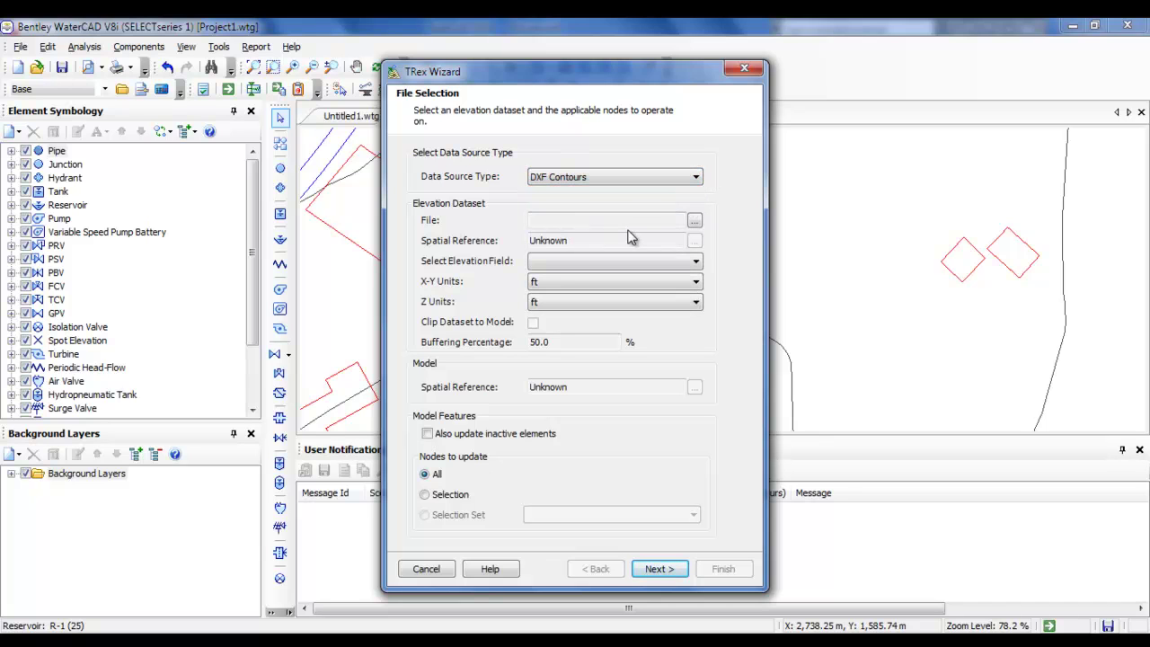
pyautogui.click(695, 220)
pyautogui.click(603, 201)
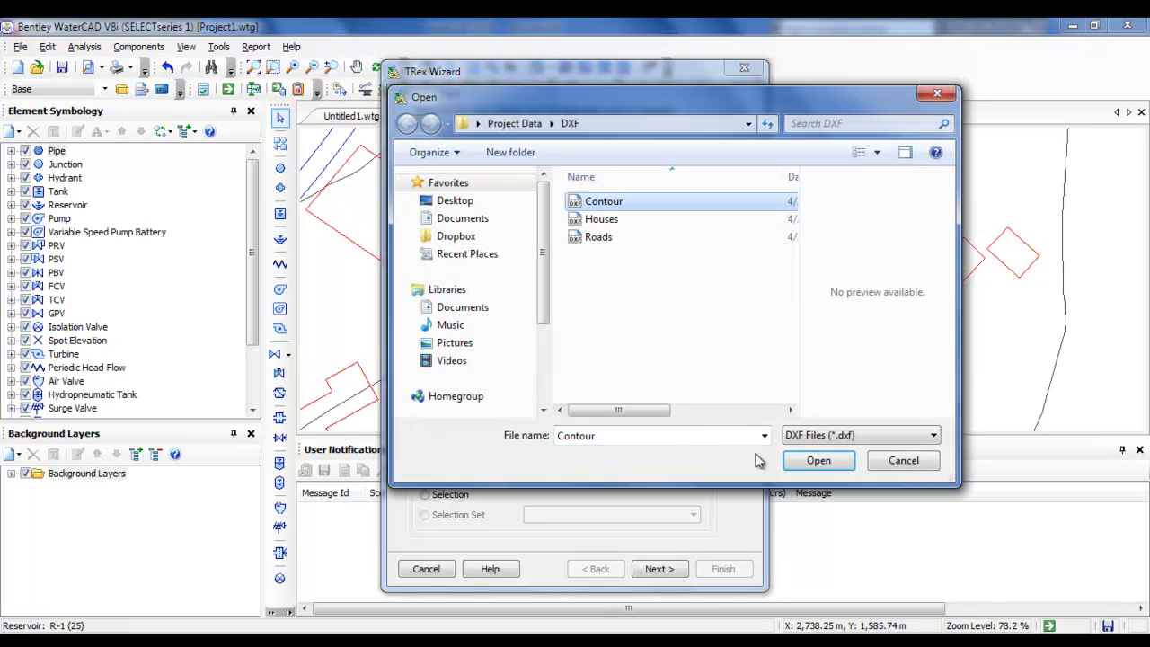
pyautogui.click(796, 462)
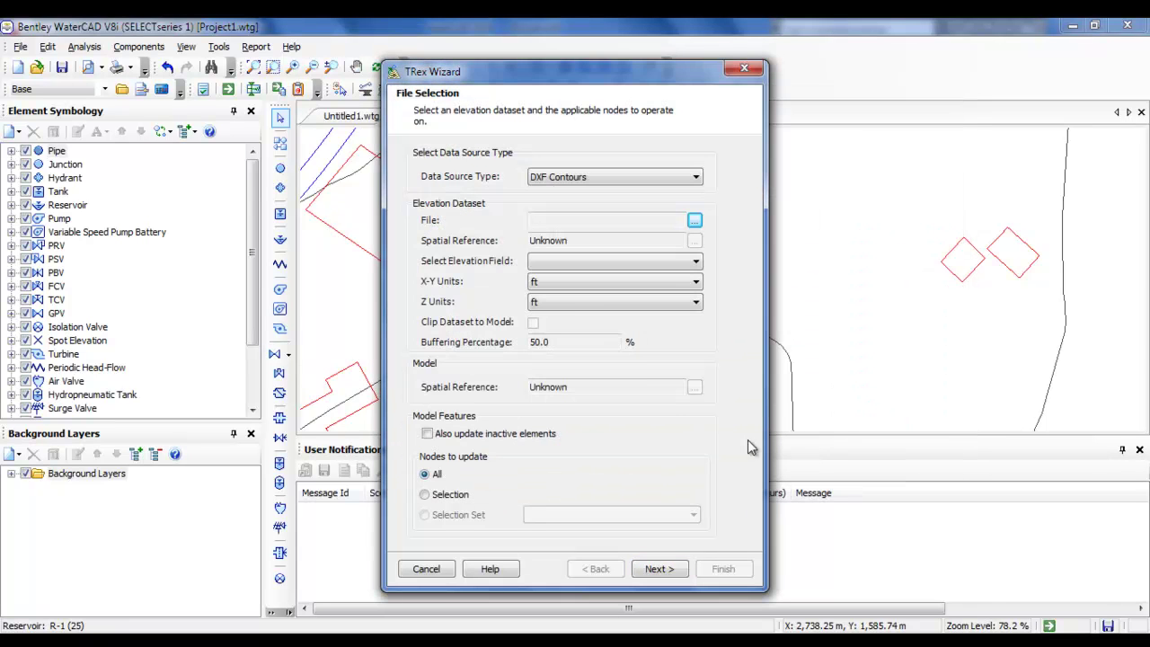
# - Select Elevation as the dataset's elevation field and set its X-Y and Z units
pyautogui.click(697, 262)
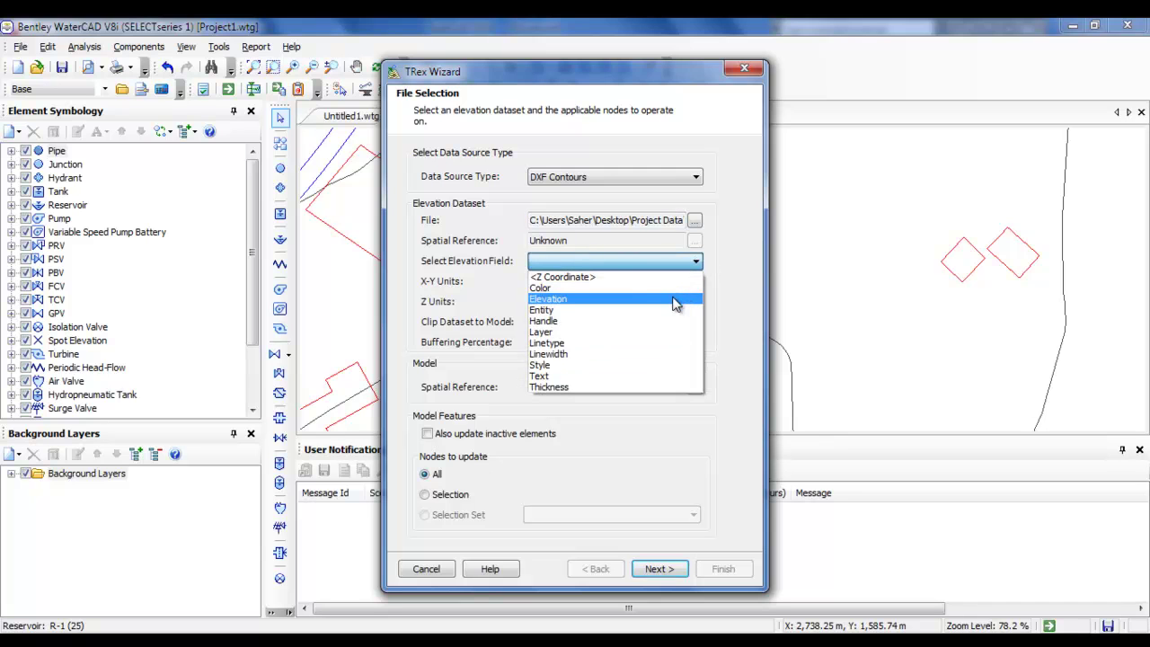
pyautogui.click(551, 300)
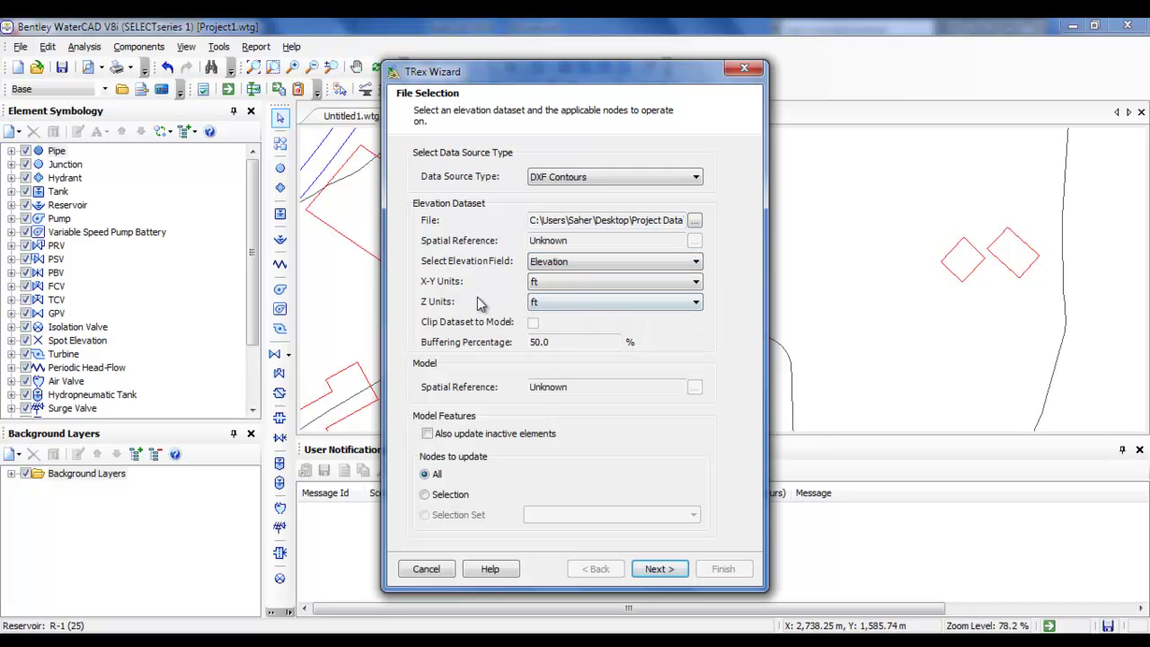
pyautogui.click(576, 282)
pyautogui.click(573, 354)
pyautogui.click(591, 302)
pyautogui.click(591, 372)
# - Run the elevation extraction for all nodes and select the elevation computed for reservoir R-1 in the results
pyautogui.click(659, 569)
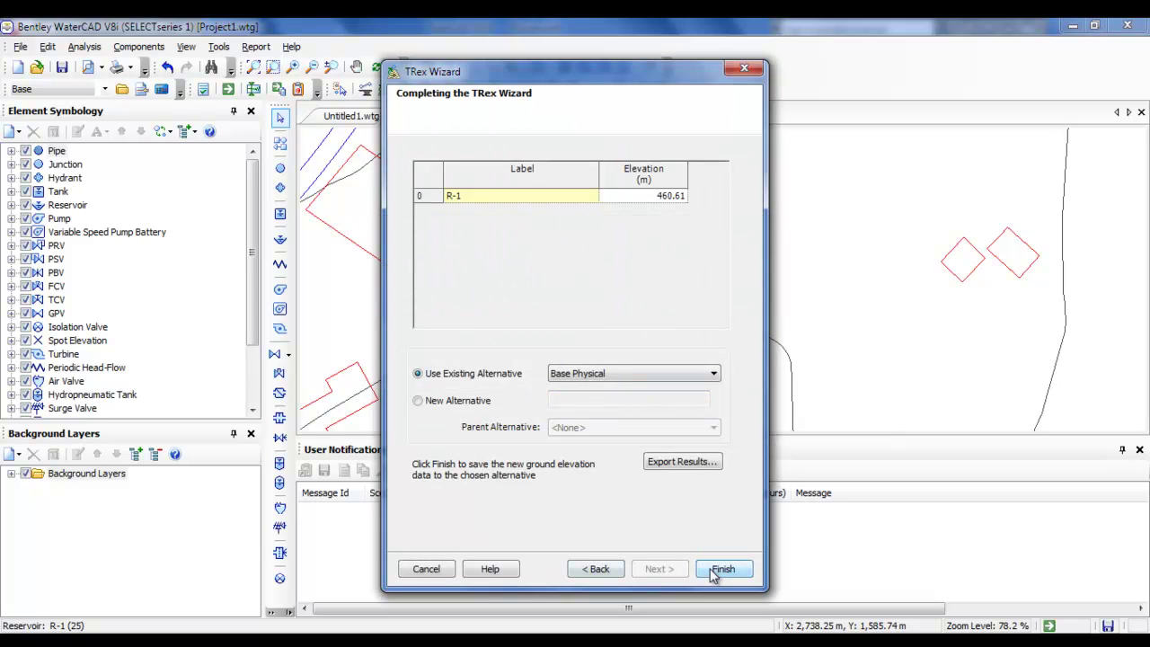
pyautogui.moveTo(590, 74); pyautogui.dragTo(651, 72)
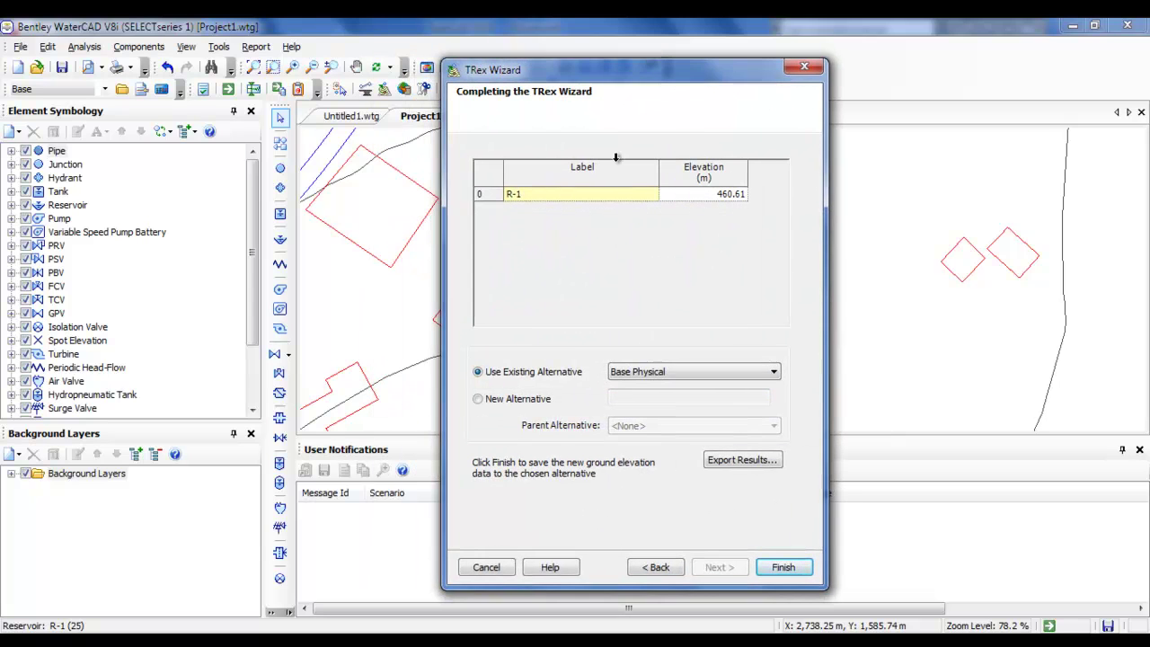
pyautogui.click(701, 198)
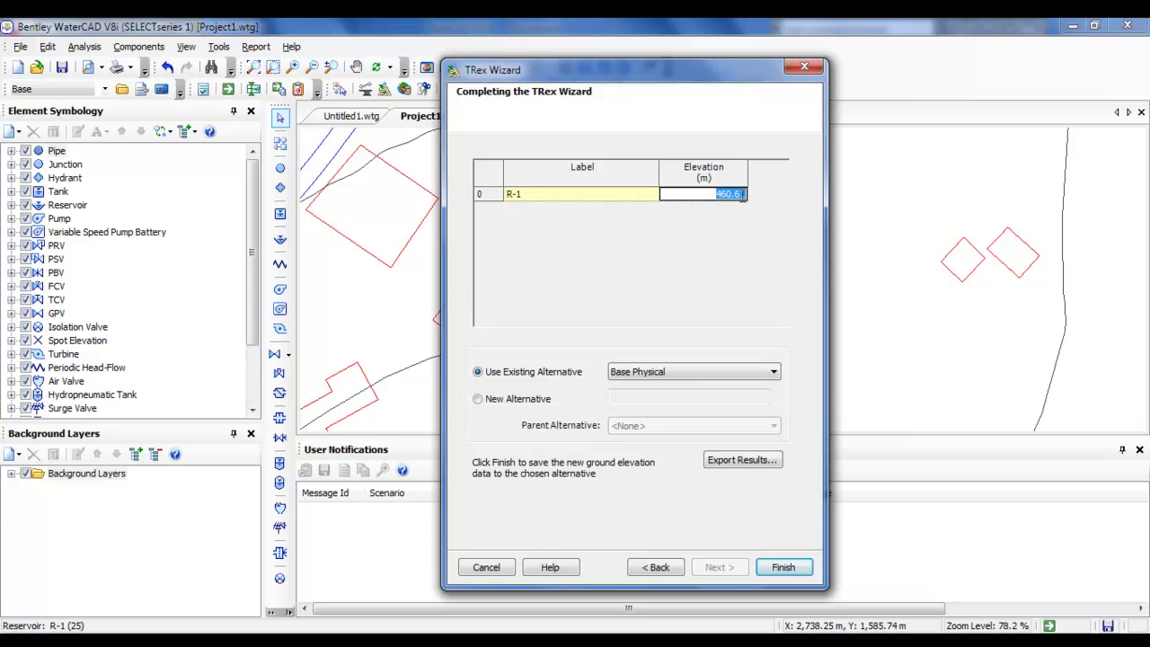
# - Finish the TRex Wizard using the existing Base Physical alternative, check reservoir R-1's Elevation in its properties and close them
pyautogui.click(778, 568)
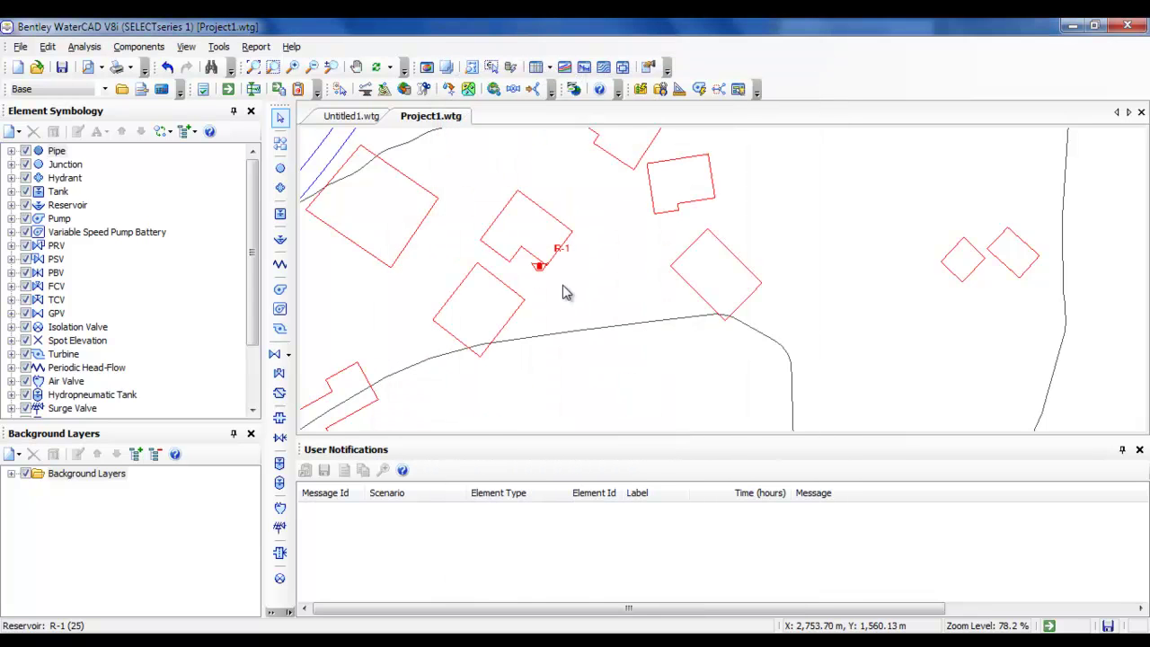
pyautogui.doubleClick(540, 268)
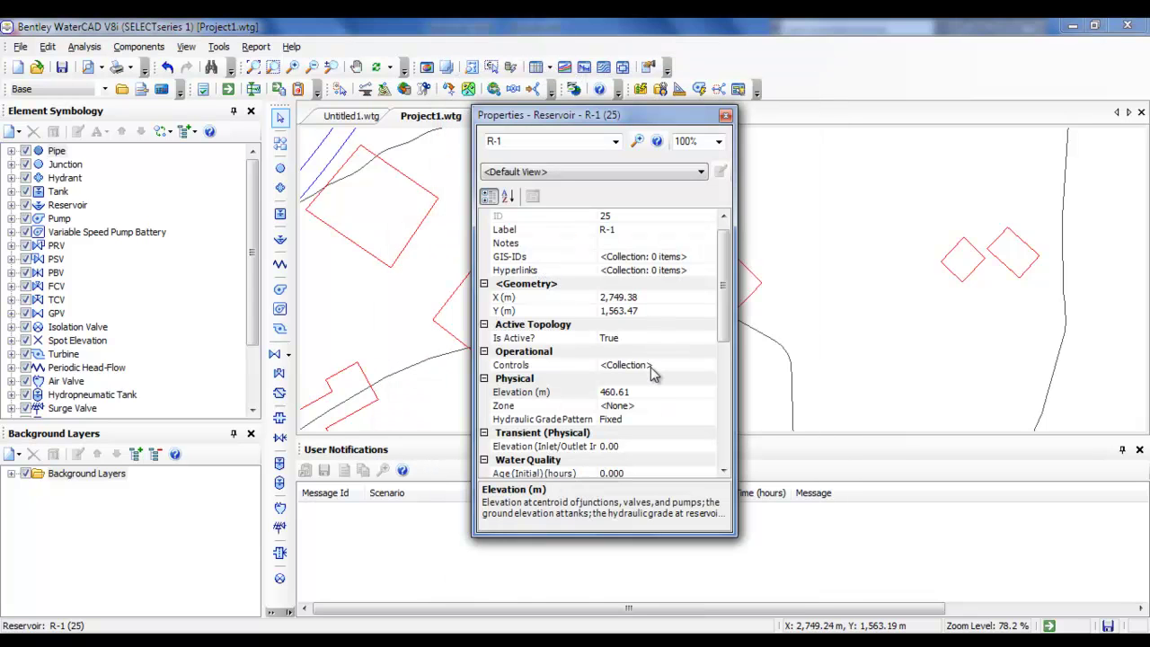
pyautogui.click(652, 395)
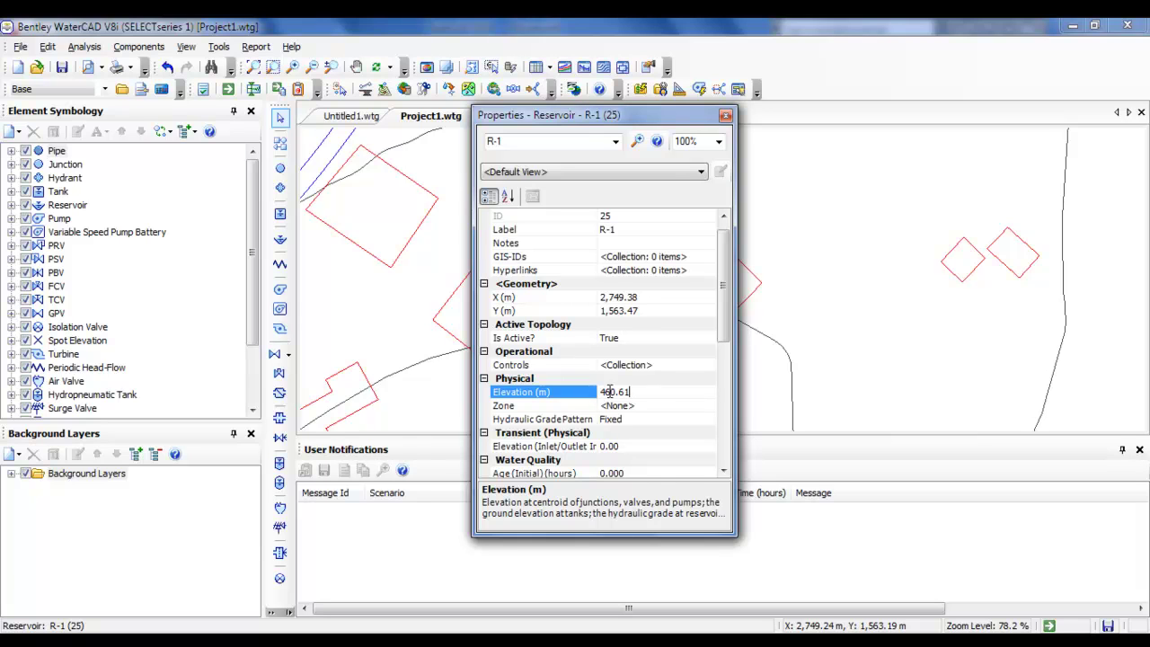
pyautogui.click(638, 391)
pyautogui.click(726, 115)
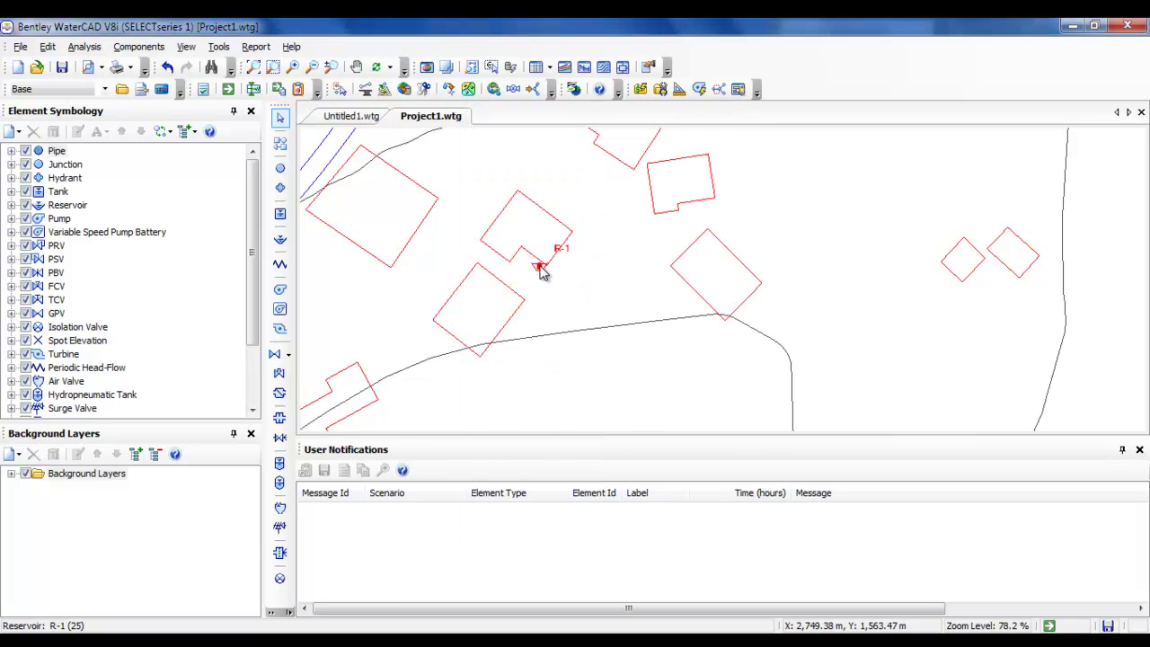
pyautogui.scroll(-4, 543, 274)
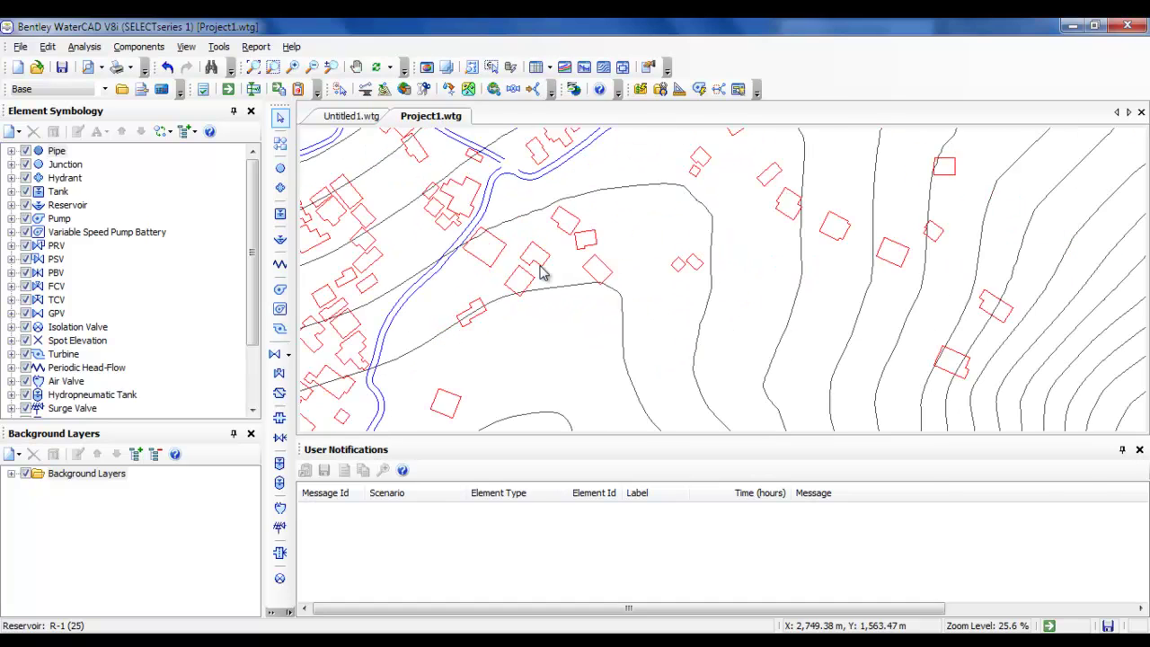
# - Switch to the Lesson 3 PDF in Adobe Reader and highlight the Demand topic in the outline
pyautogui.hotkey('alt', 'Tab')
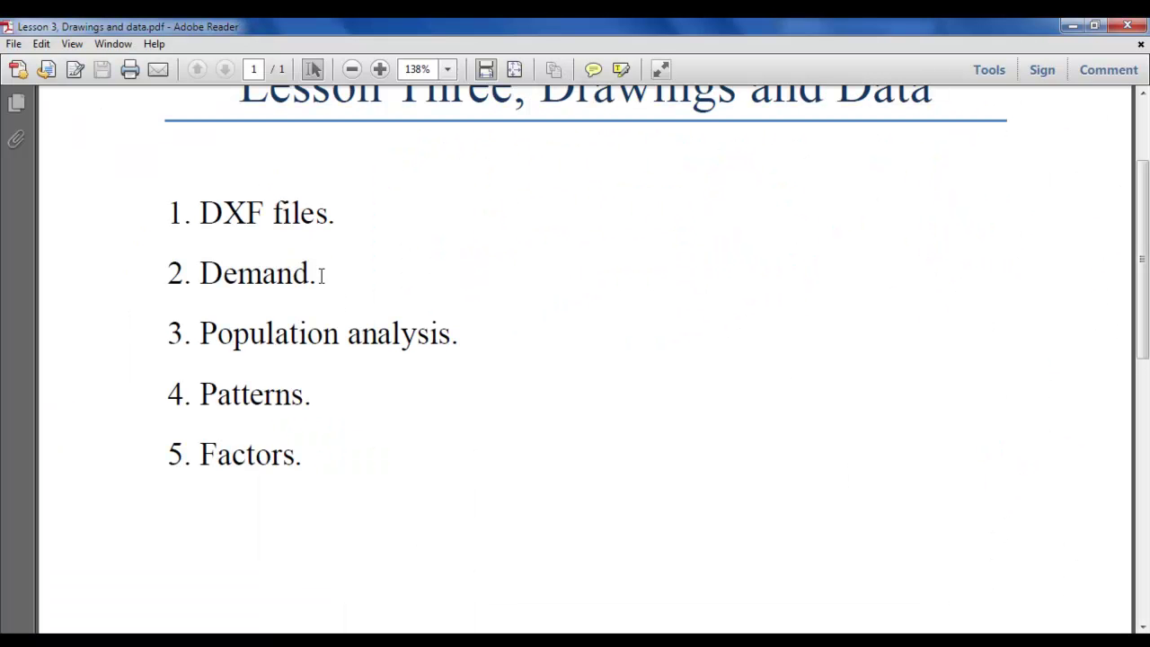
pyautogui.moveTo(321, 275); pyautogui.dragTo(222, 275)
pyautogui.click(568, 353)
# - Switch to the file explorer and open the per capita water demand text file from its Project Data subfolder
pyautogui.hotkey('alt', 'Tab')
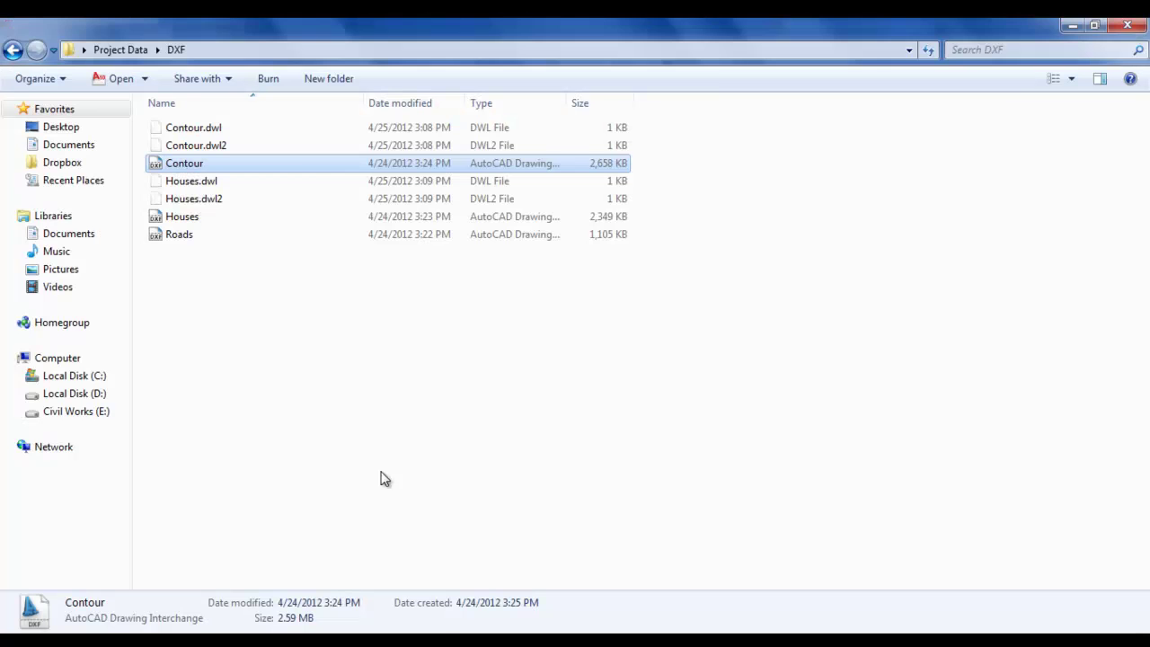
pyautogui.click(133, 51)
pyautogui.click(207, 147)
pyautogui.click(212, 182)
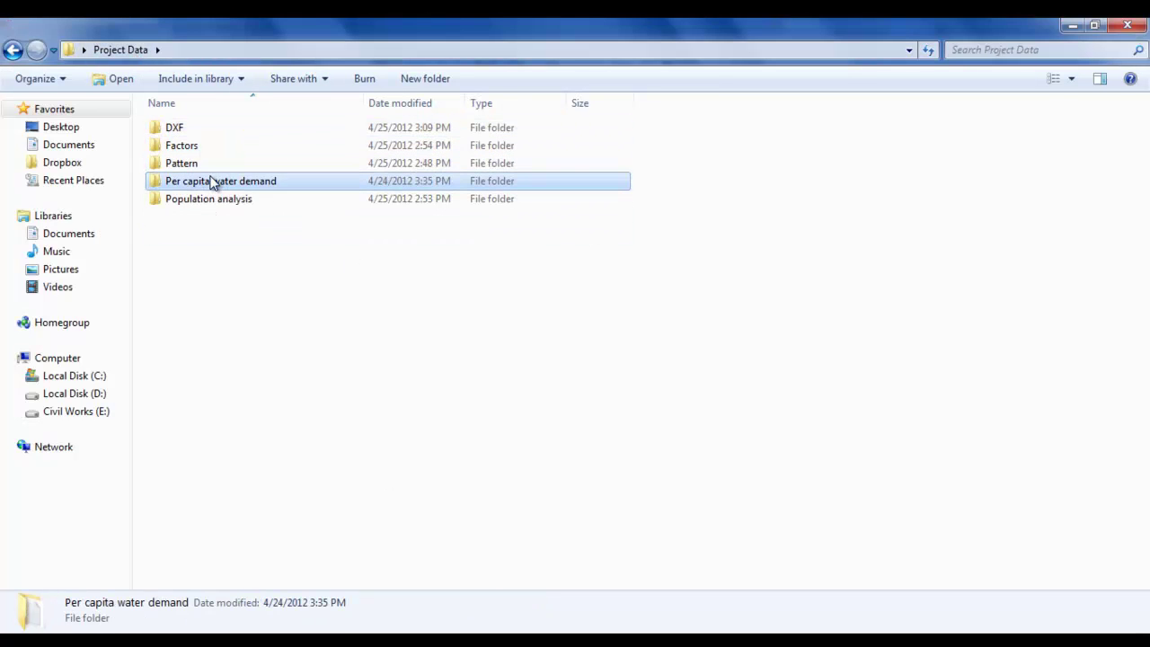
pyautogui.doubleClick(212, 181)
pyautogui.doubleClick(249, 131)
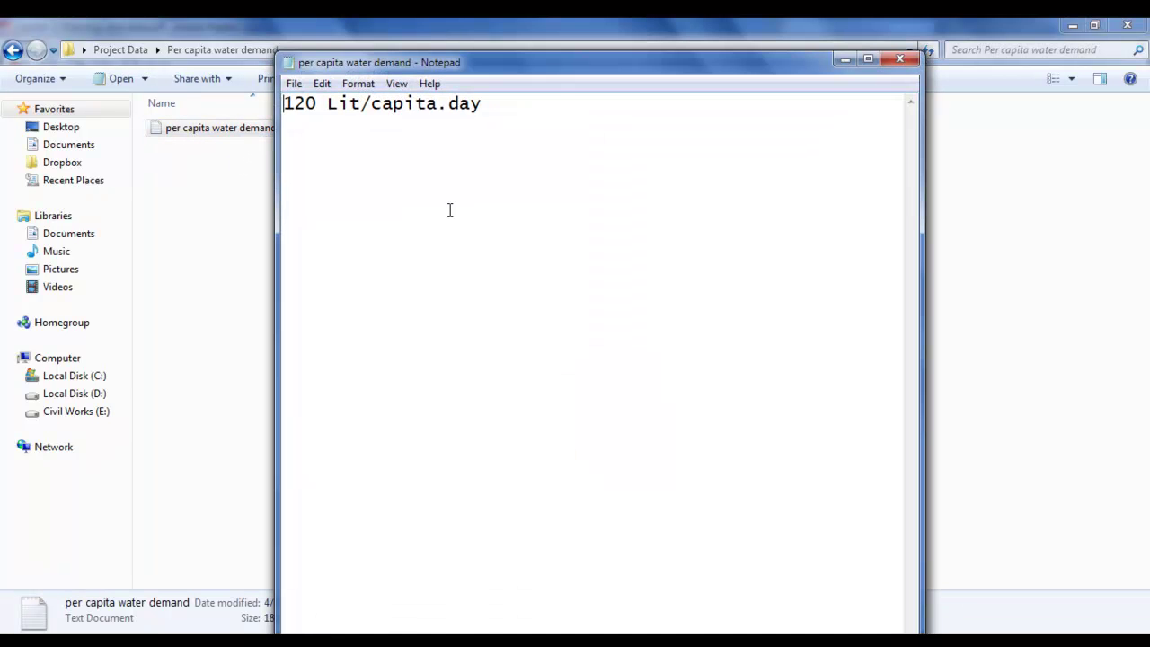
# - Examine the per capita water demand rate in the note, highlighting the figure, and close the note
pyautogui.moveTo(494, 67); pyautogui.dragTo(536, 80)
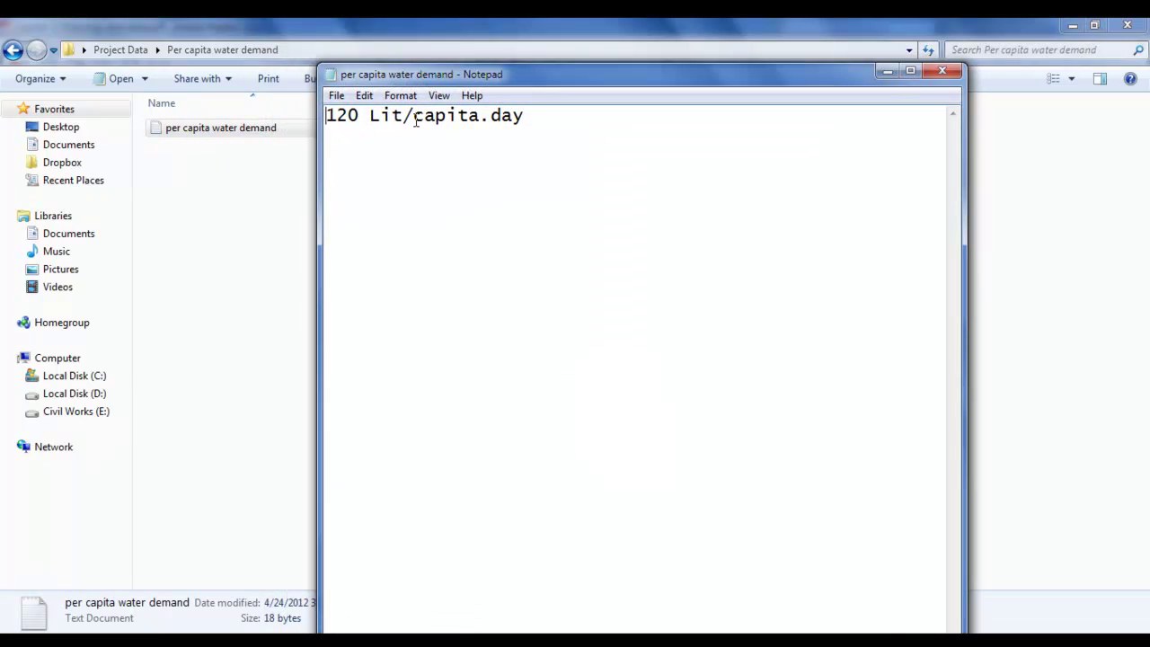
pyautogui.moveTo(534, 119); pyautogui.dragTo(331, 126)
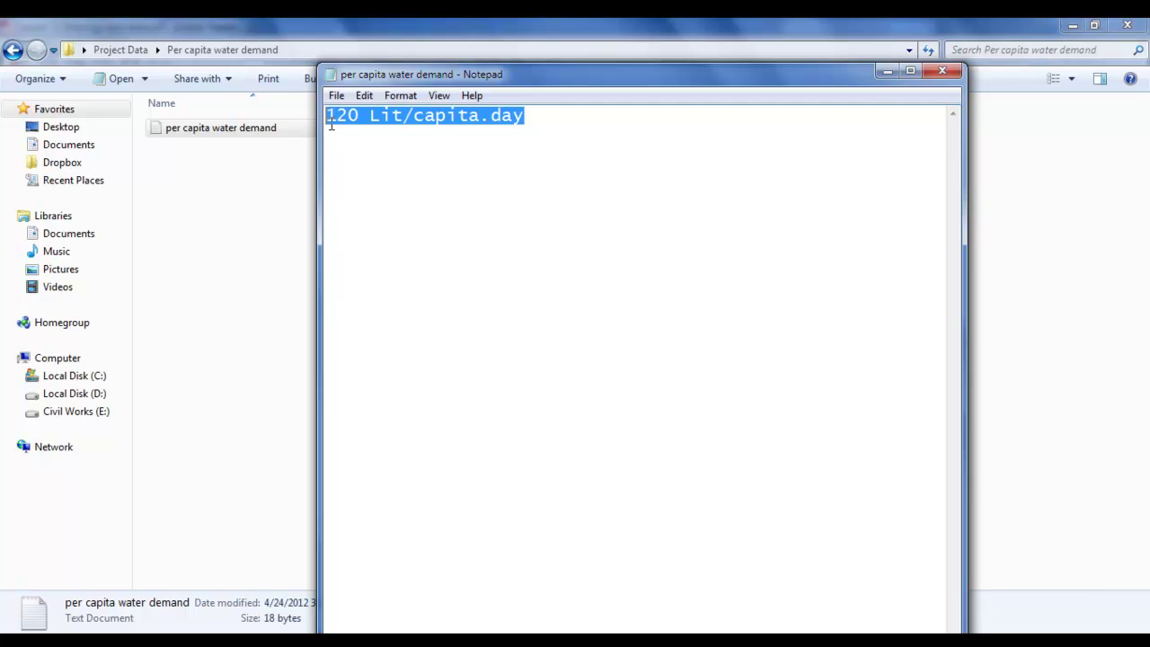
pyautogui.click(576, 128)
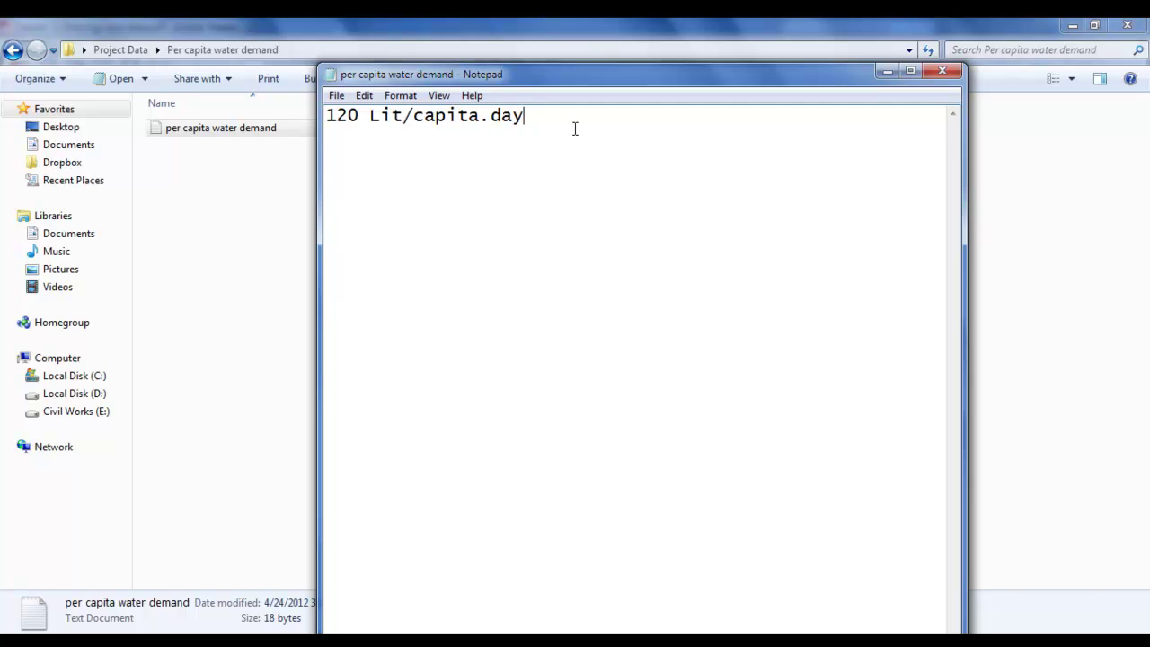
pyautogui.moveTo(357, 120); pyautogui.dragTo(331, 124)
pyautogui.click(357, 117)
pyautogui.click(336, 116)
pyautogui.moveTo(359, 117); pyautogui.dragTo(326, 115)
pyautogui.click(359, 165)
pyautogui.click(362, 126)
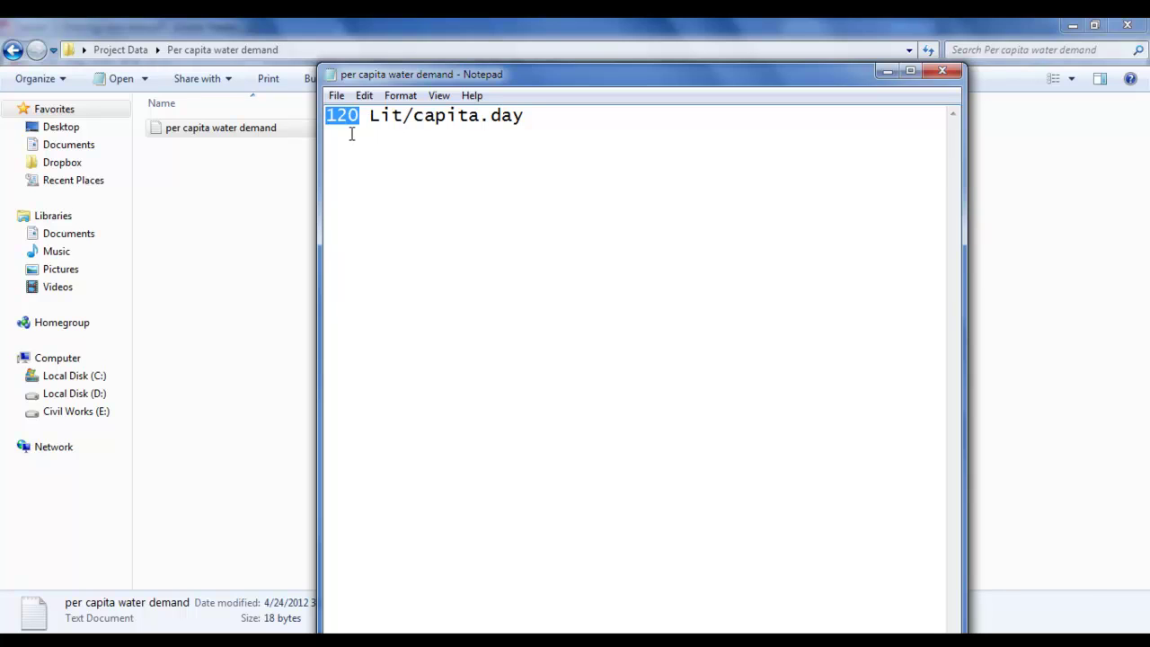
pyautogui.click(561, 113)
pyautogui.click(939, 71)
pyautogui.click(464, 285)
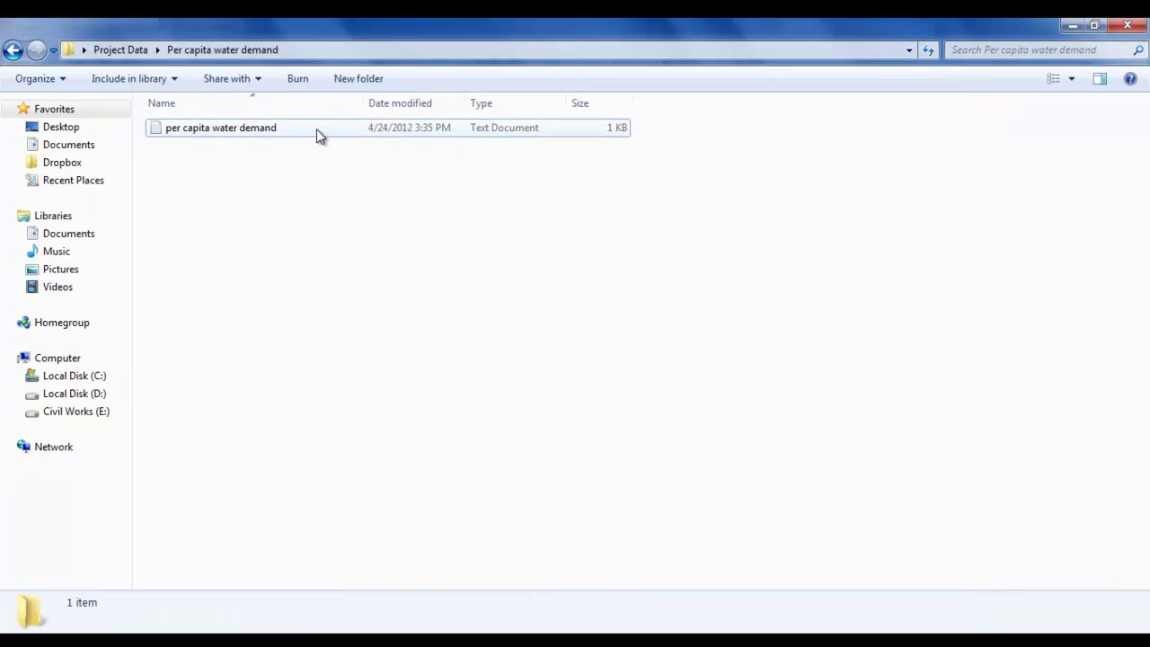
# - Return to the Project Data folder, switch to the Lesson 3 PDF and highlight the Population analysis topic
pyautogui.click(317, 129)
pyautogui.click(318, 219)
pyautogui.click(140, 48)
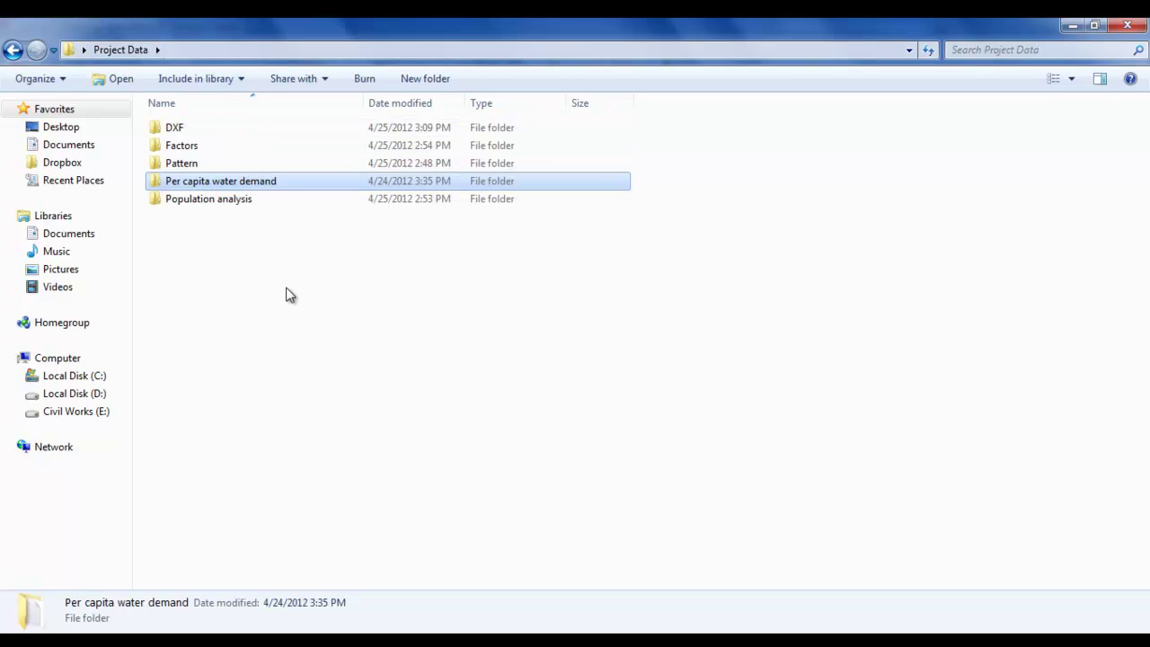
pyautogui.click(286, 286)
pyautogui.hotkey('alt', 'Tab')
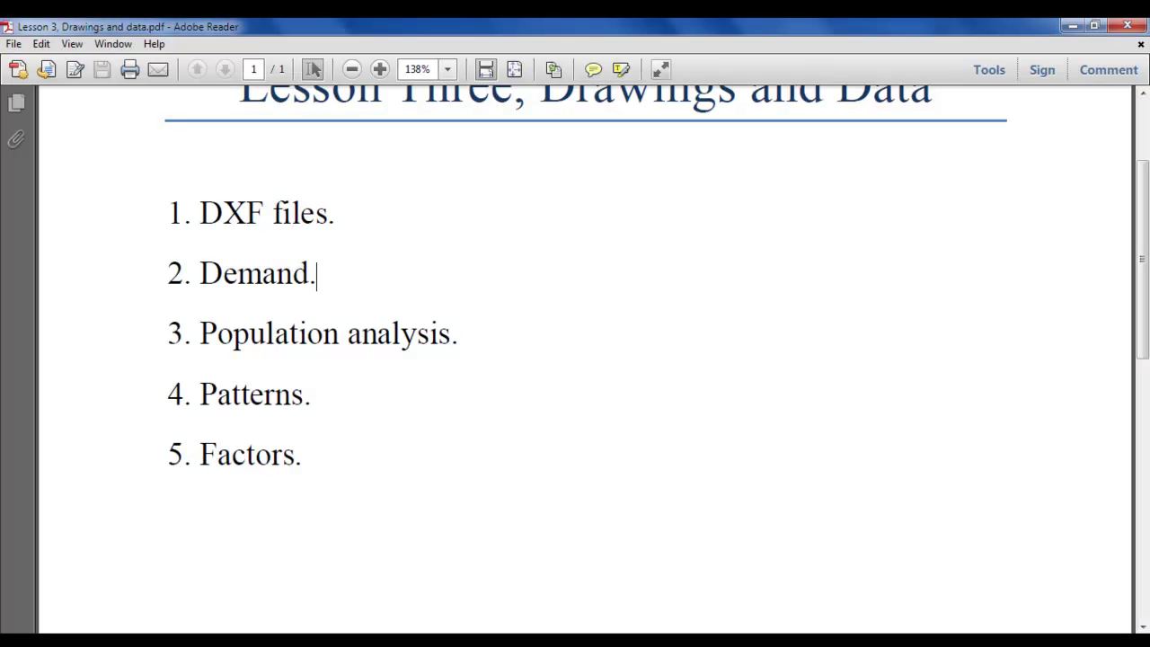
pyautogui.moveTo(469, 339); pyautogui.dragTo(200, 334)
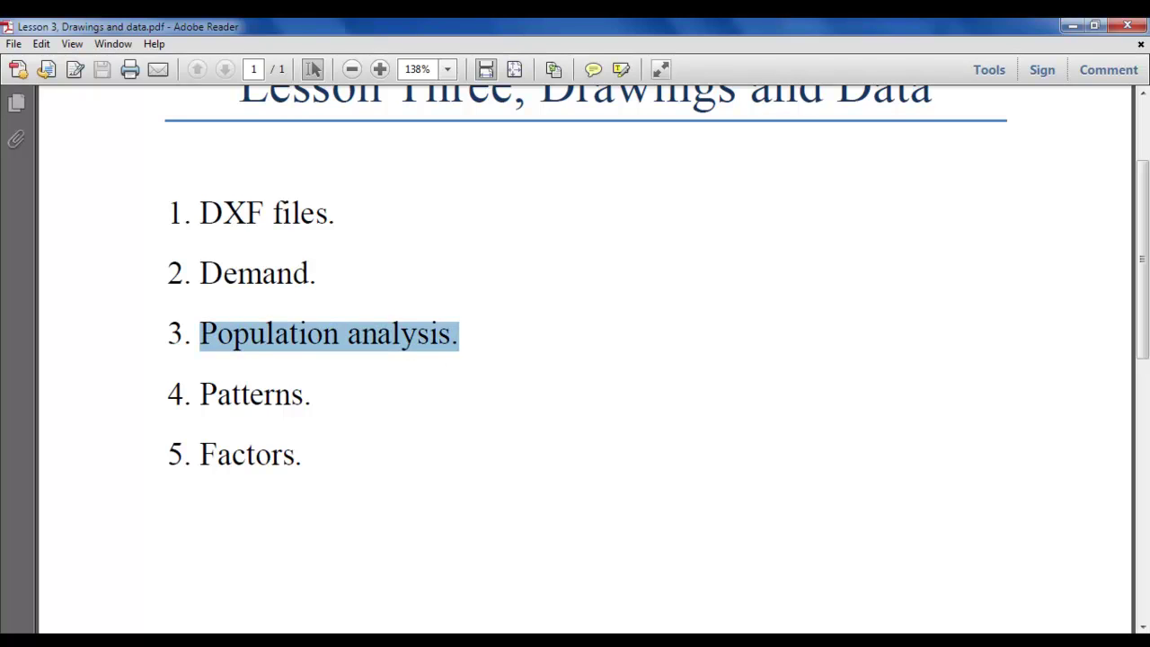
# - Switch back to the file explorer, view the Projected pop eq image in the Population analysis folder and close it
pyautogui.hotkey('alt', 'Tab')
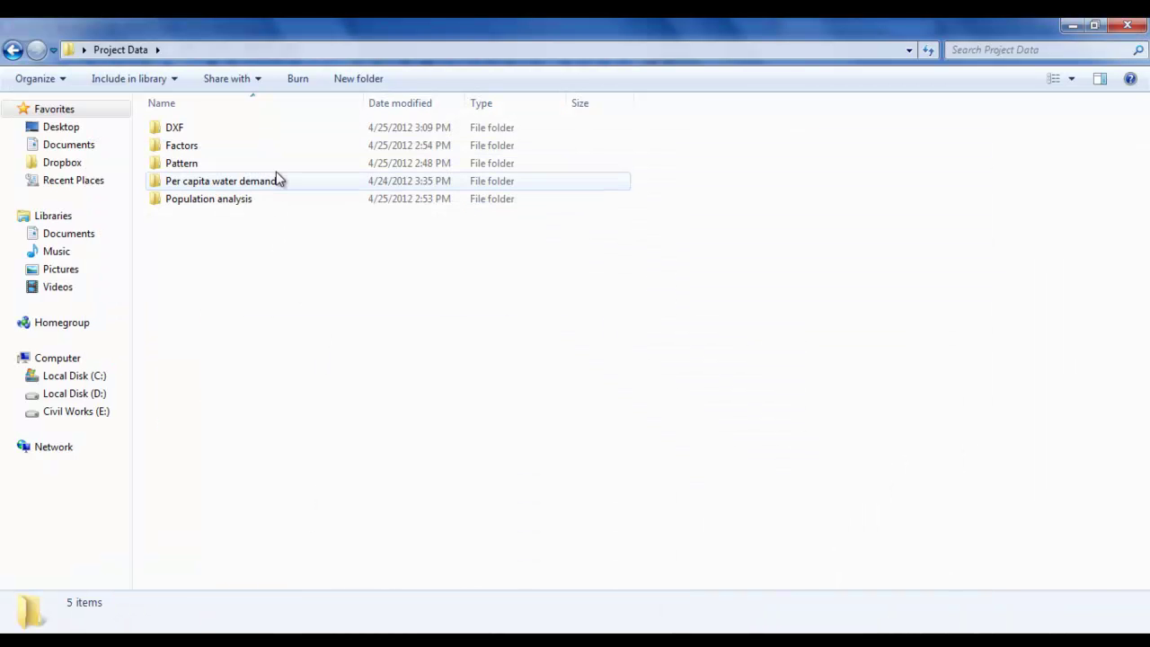
pyautogui.doubleClick(304, 195)
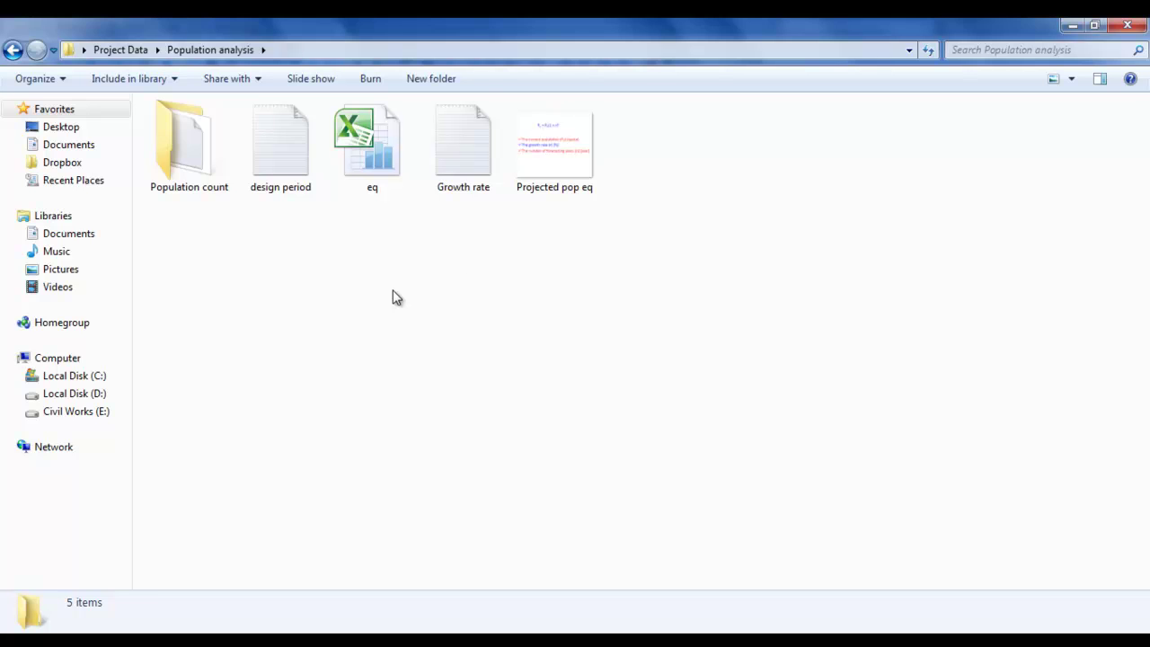
pyautogui.doubleClick(533, 168)
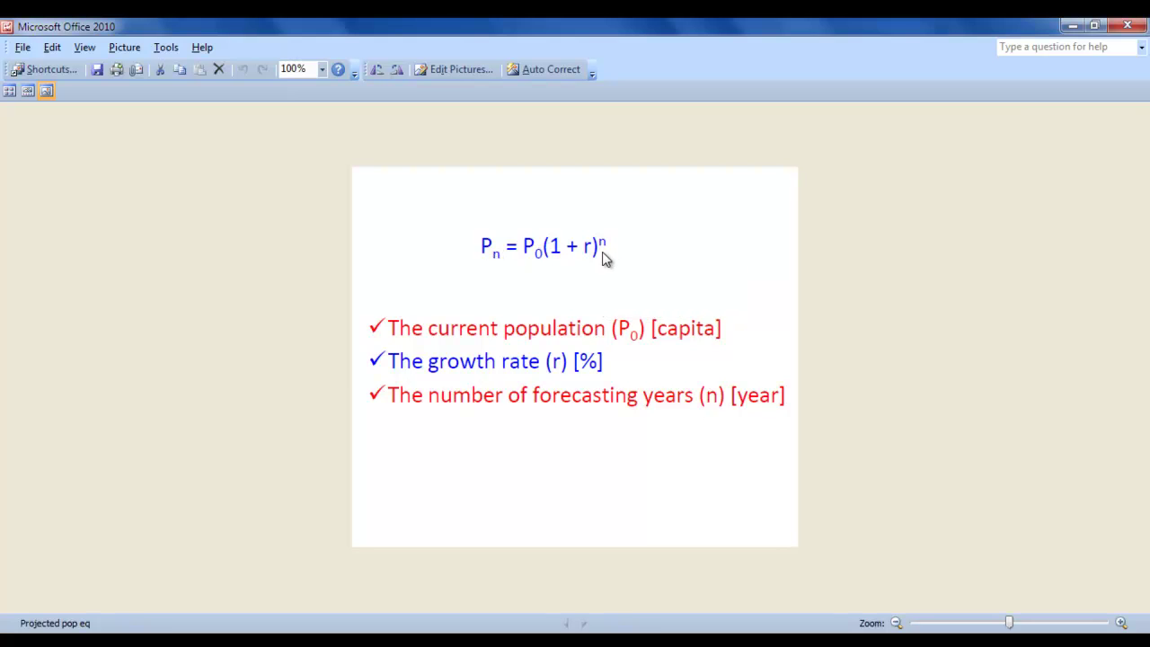
pyautogui.click(1128, 28)
# - Open the Growth rate note and move its window clear of the Population count folder
pyautogui.doubleClick(474, 187)
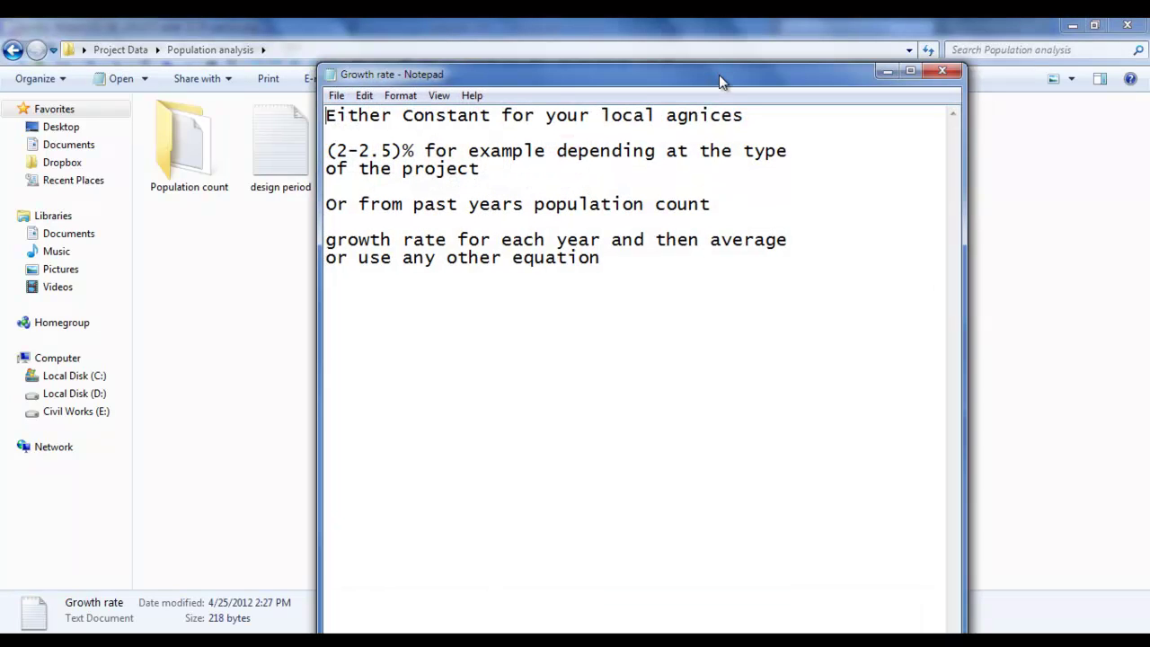
pyautogui.moveTo(519, 73); pyautogui.dragTo(506, 53)
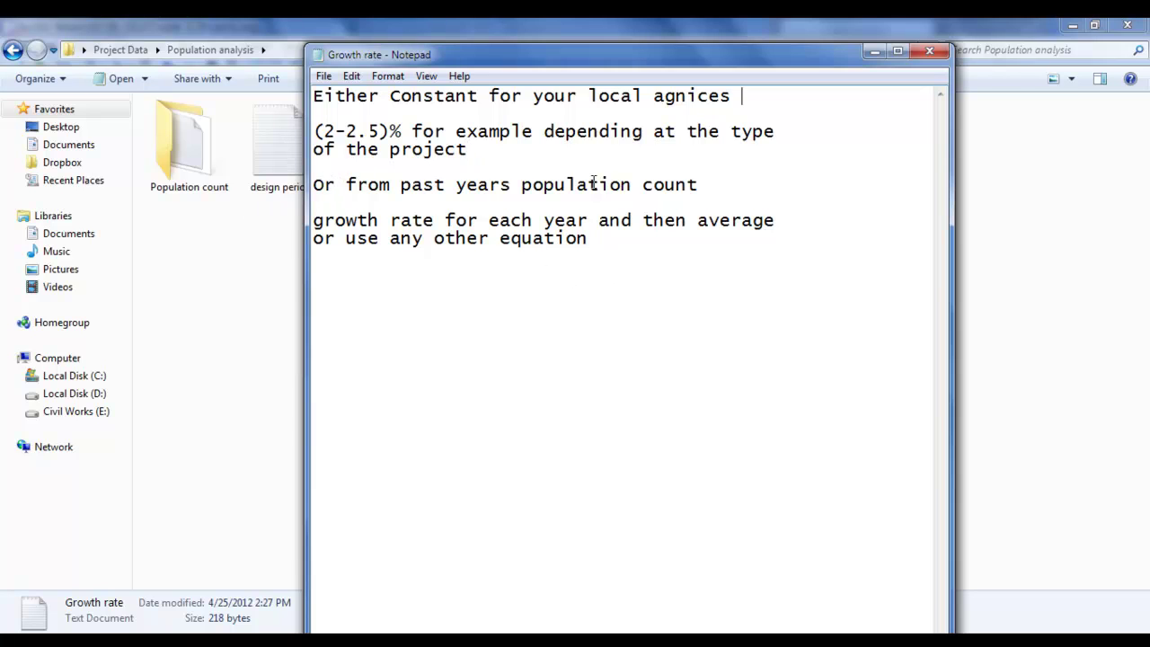
pyautogui.moveTo(568, 71); pyautogui.dragTo(607, 69)
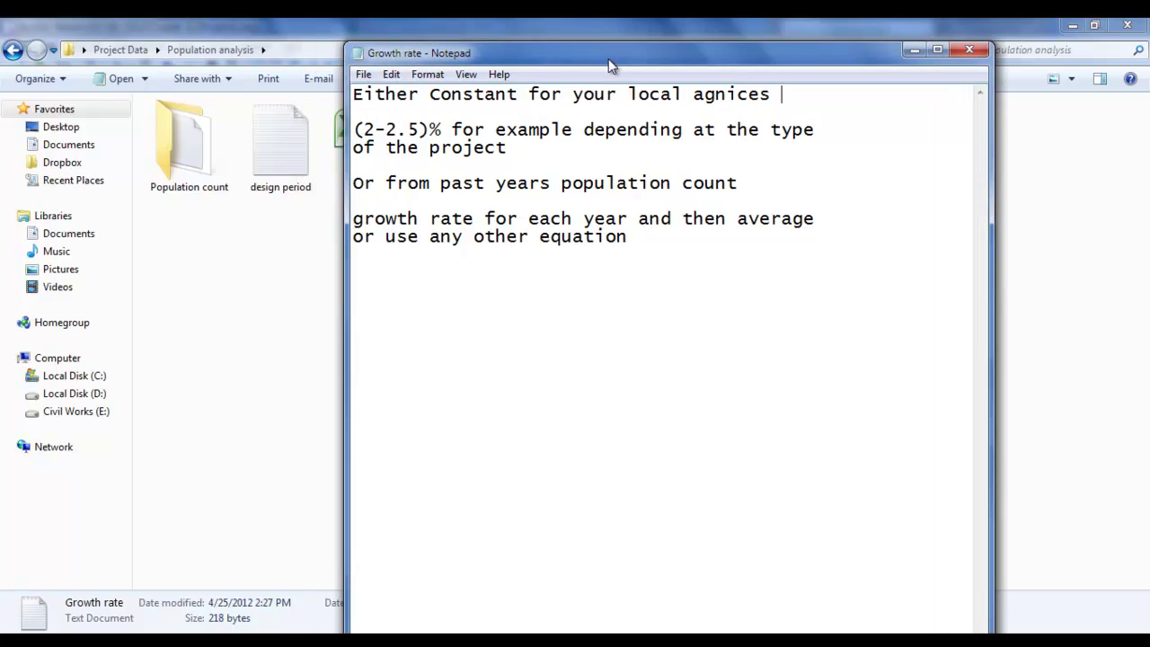
# - Open the Counts file in the Population count folder, examine the yearly population figures and close it
pyautogui.click(204, 164)
pyautogui.doubleClick(205, 164)
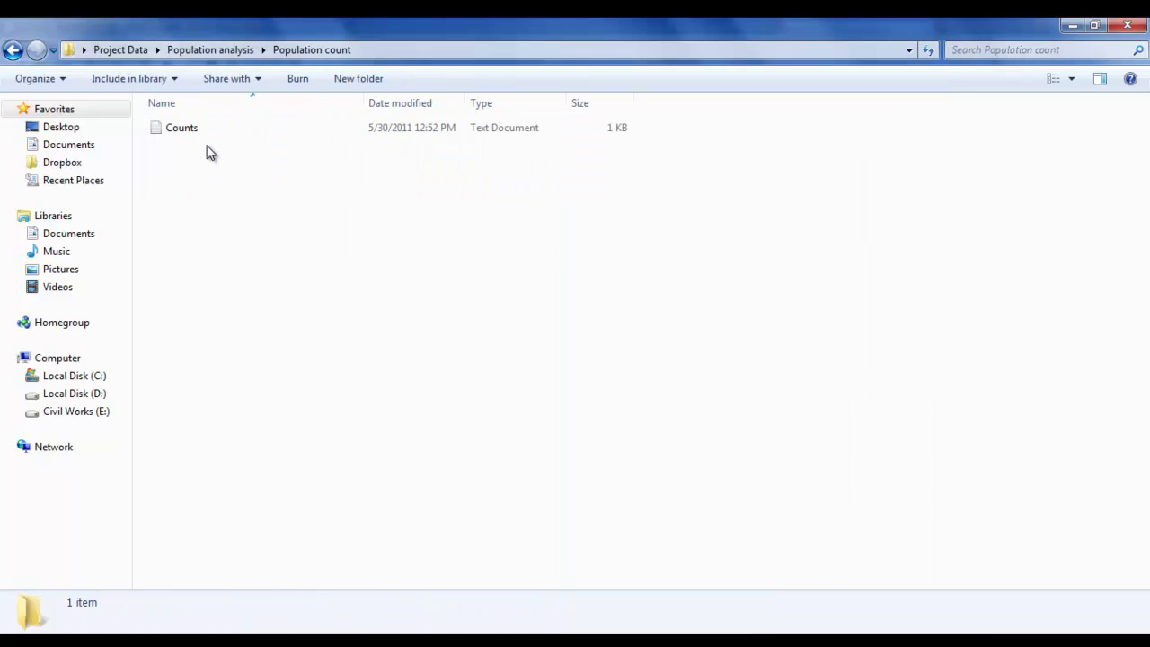
pyautogui.doubleClick(219, 134)
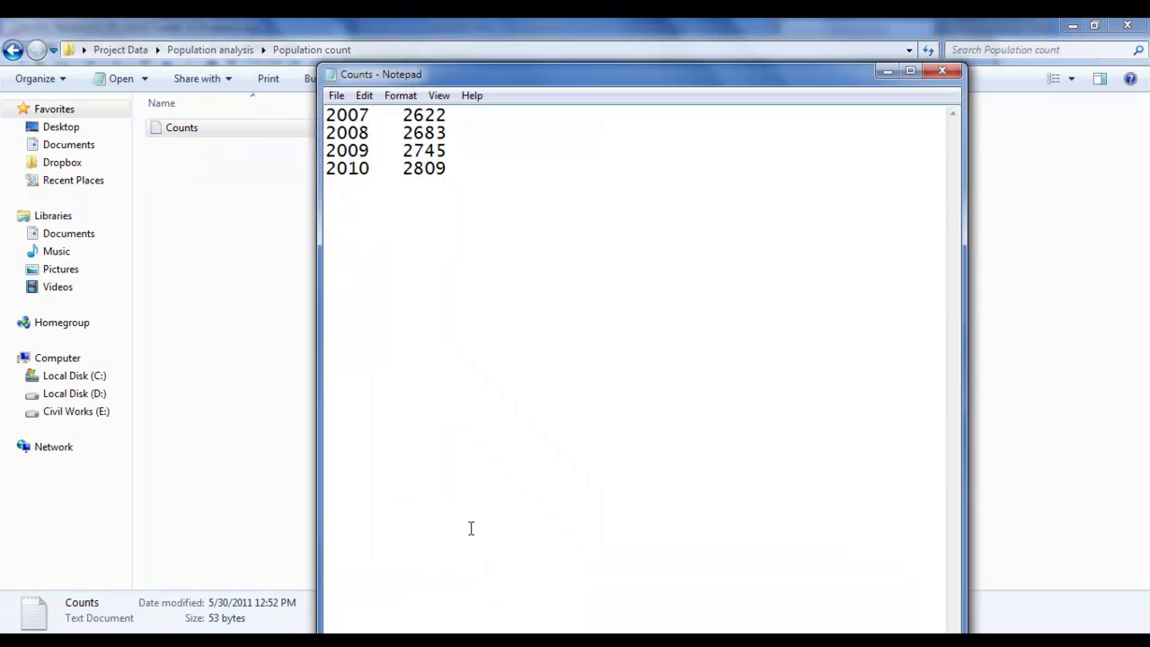
pyautogui.moveTo(376, 120); pyautogui.dragTo(337, 117)
pyautogui.moveTo(454, 114); pyautogui.dragTo(326, 135)
pyautogui.click(378, 170)
pyautogui.moveTo(466, 79); pyautogui.dragTo(458, 97)
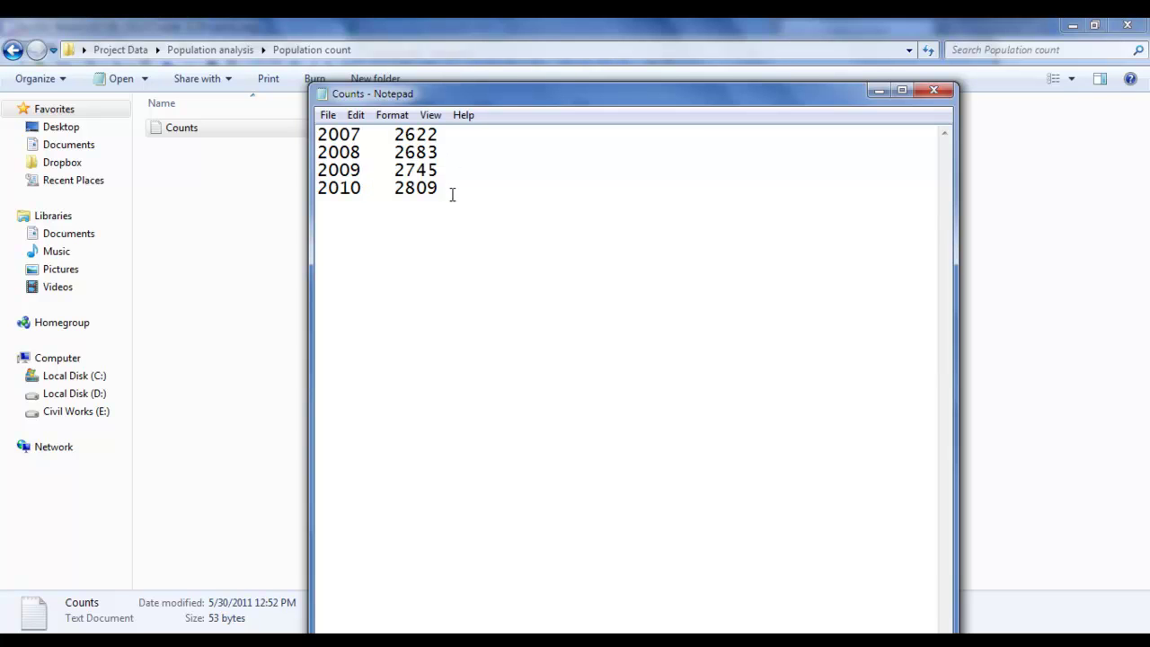
pyautogui.click(935, 91)
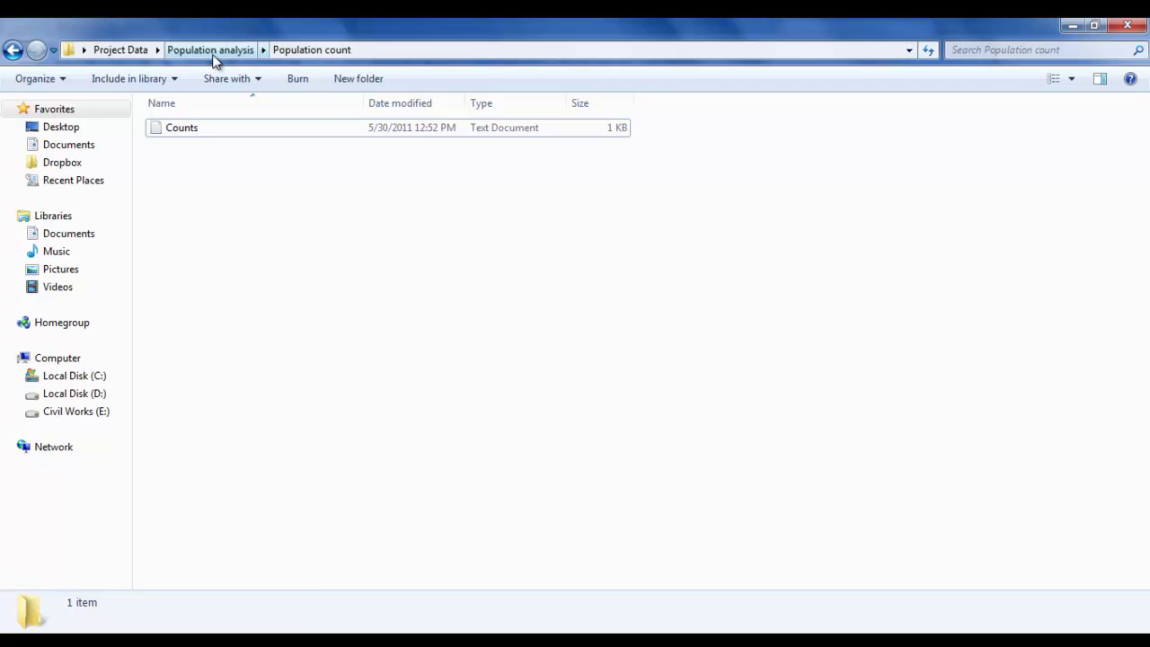
# - Return to the Population analysis folder, review the example growth rate range in the Growth rate note and close it
pyautogui.click(214, 51)
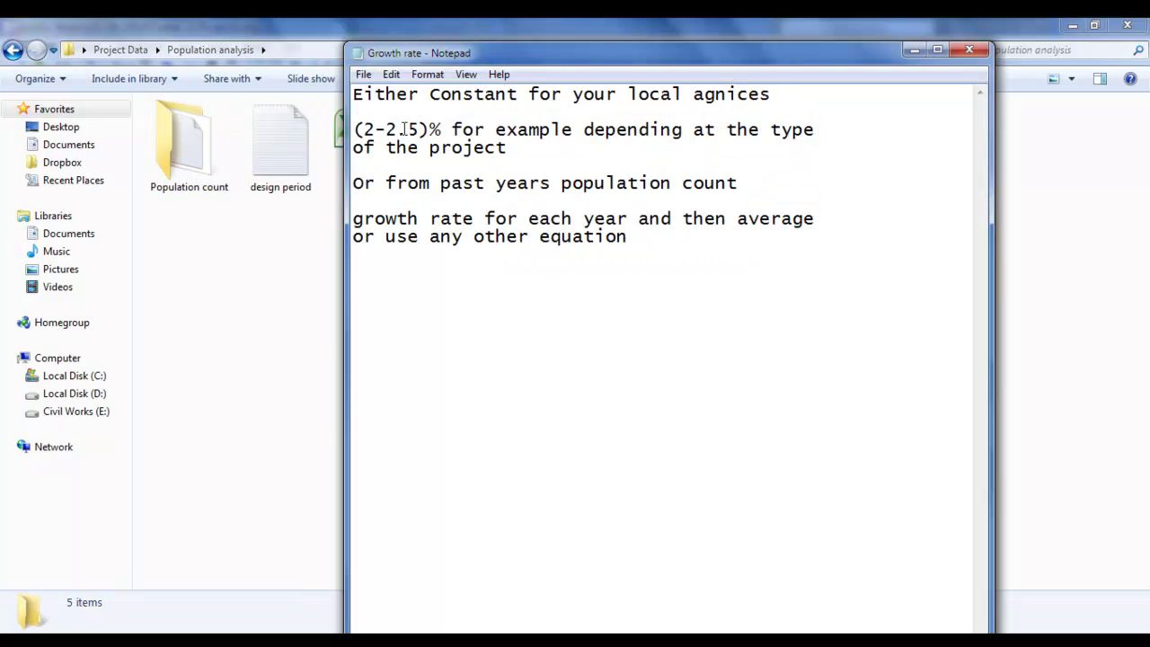
pyautogui.moveTo(376, 130)
pyautogui.mouseDown()
pyautogui.moveTo(364, 130)
pyautogui.moveTo(388, 131)
pyautogui.mouseUp()
pyautogui.click(399, 131)
pyautogui.click(514, 169)
pyautogui.click(971, 52)
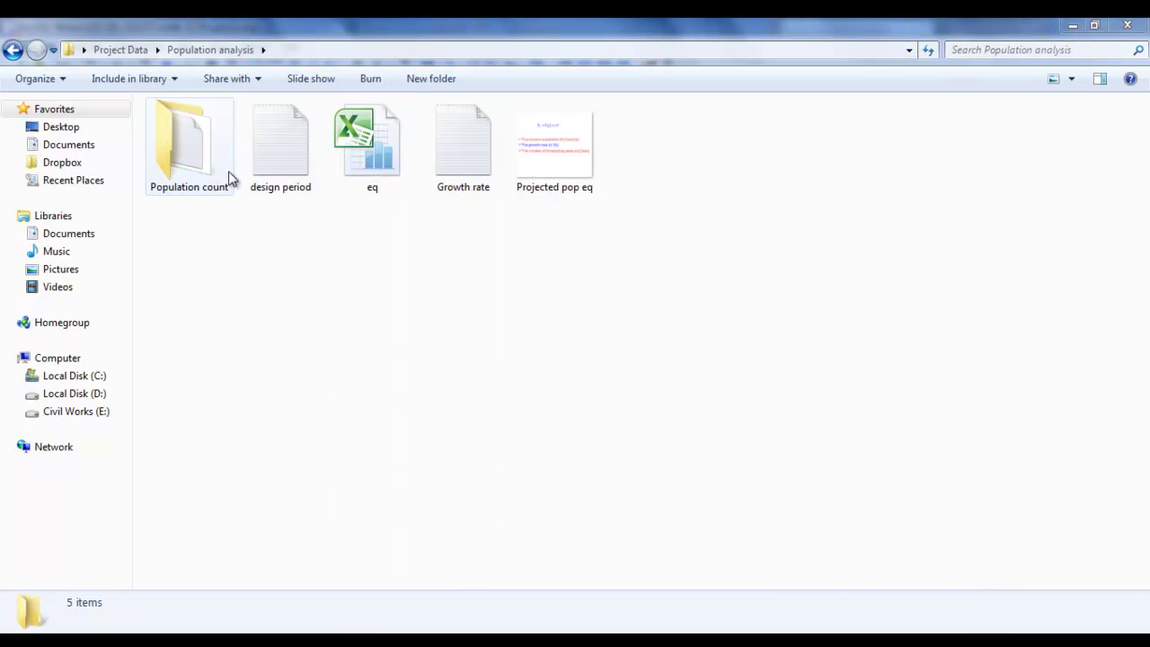
# - Open the design period note, examine the assumed number of years and close the note
pyautogui.doubleClick(279, 170)
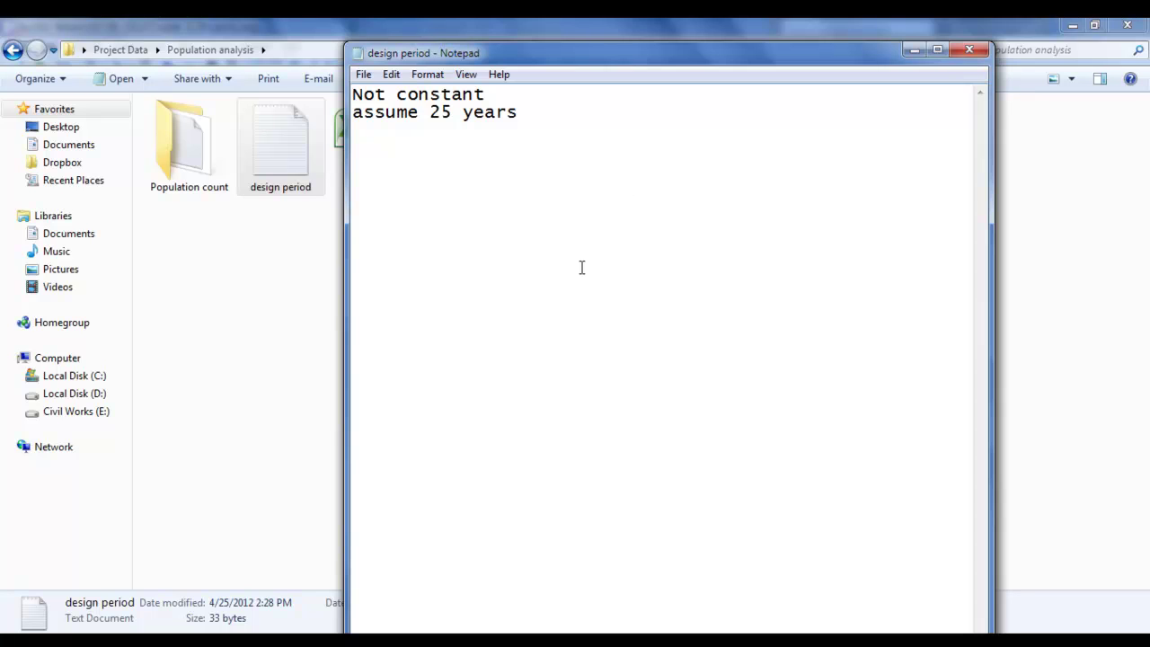
pyautogui.moveTo(452, 113); pyautogui.dragTo(429, 112)
pyautogui.click(443, 242)
pyautogui.moveTo(453, 112); pyautogui.dragTo(434, 108)
pyautogui.click(439, 167)
pyautogui.click(494, 162)
pyautogui.click(546, 118)
pyautogui.moveTo(453, 113); pyautogui.dragTo(434, 112)
pyautogui.click(452, 120)
pyautogui.click(442, 159)
pyautogui.moveTo(536, 108); pyautogui.dragTo(353, 94)
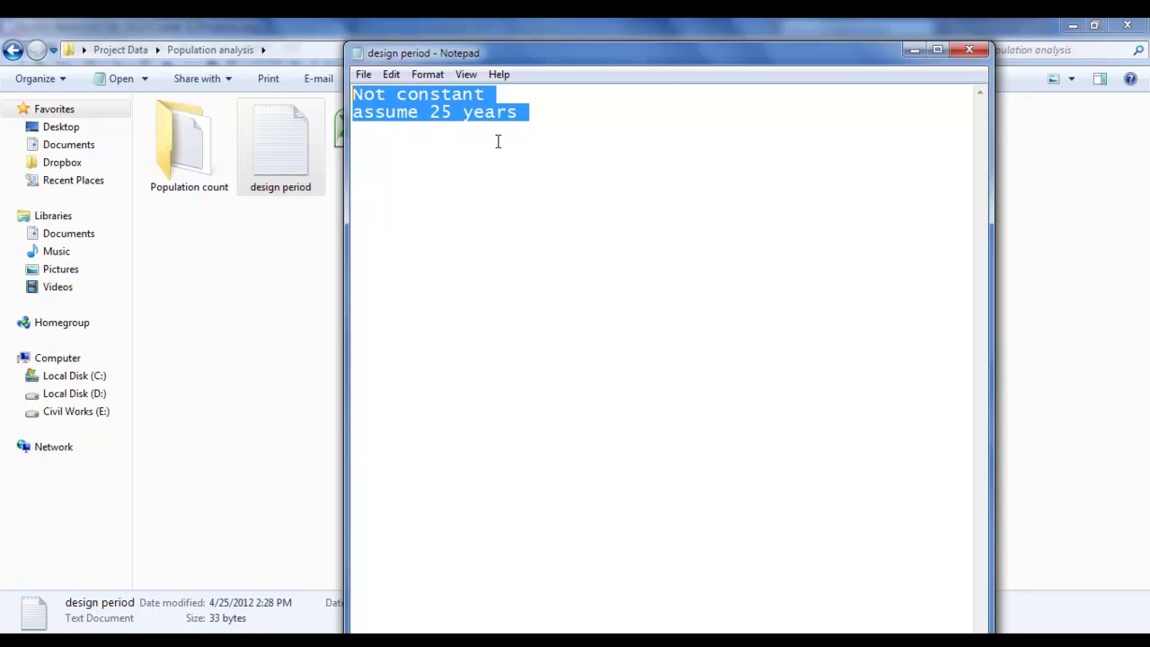
pyautogui.click(539, 112)
pyautogui.moveTo(530, 112); pyautogui.dragTo(342, 97)
pyautogui.click(453, 137)
pyautogui.moveTo(529, 111); pyautogui.dragTo(351, 92)
pyautogui.click(491, 168)
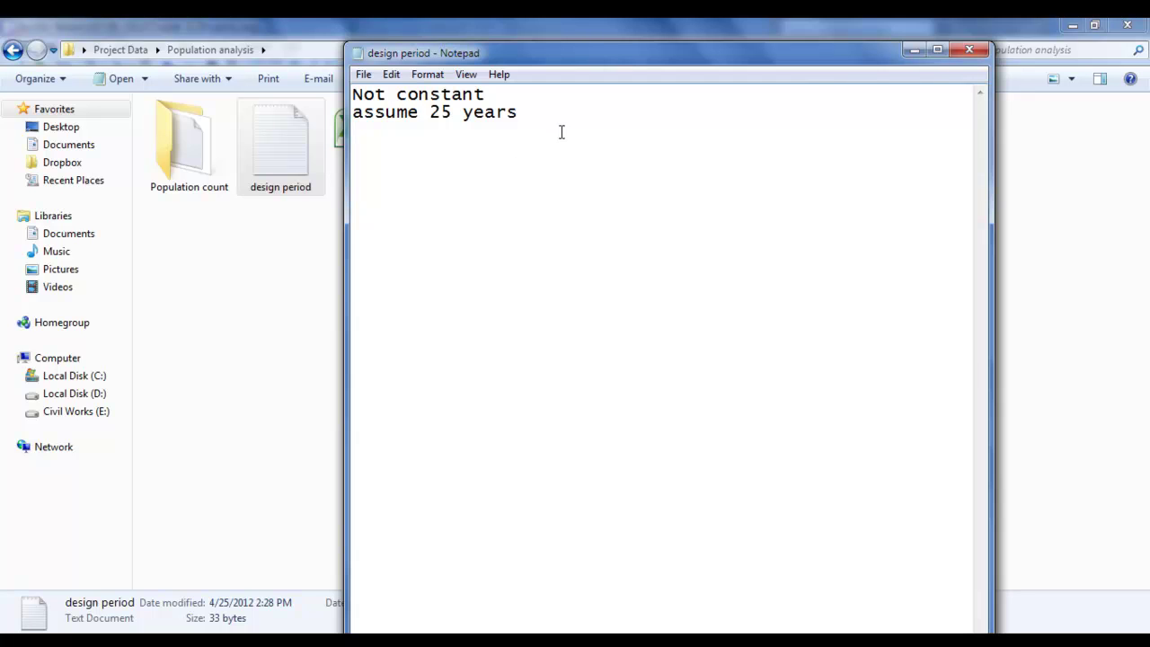
pyautogui.click(963, 49)
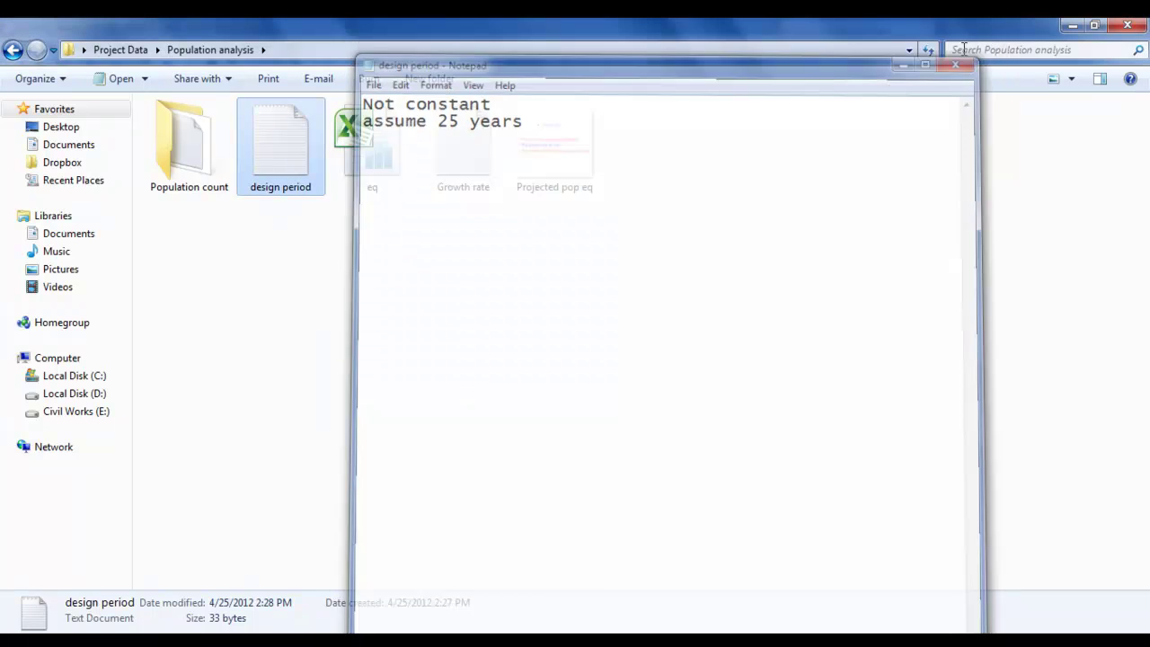
# - Open the eq workbook in Excel and switch back to the Population analysis folder
pyautogui.click(456, 246)
pyautogui.click(396, 146)
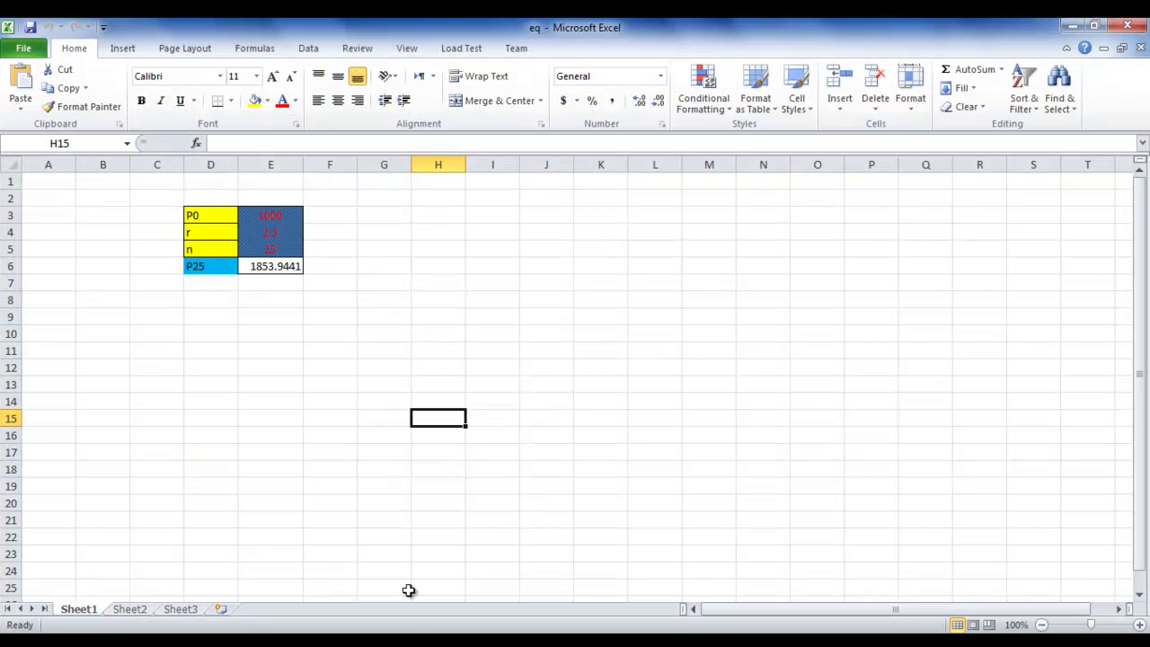
pyautogui.click(412, 640)
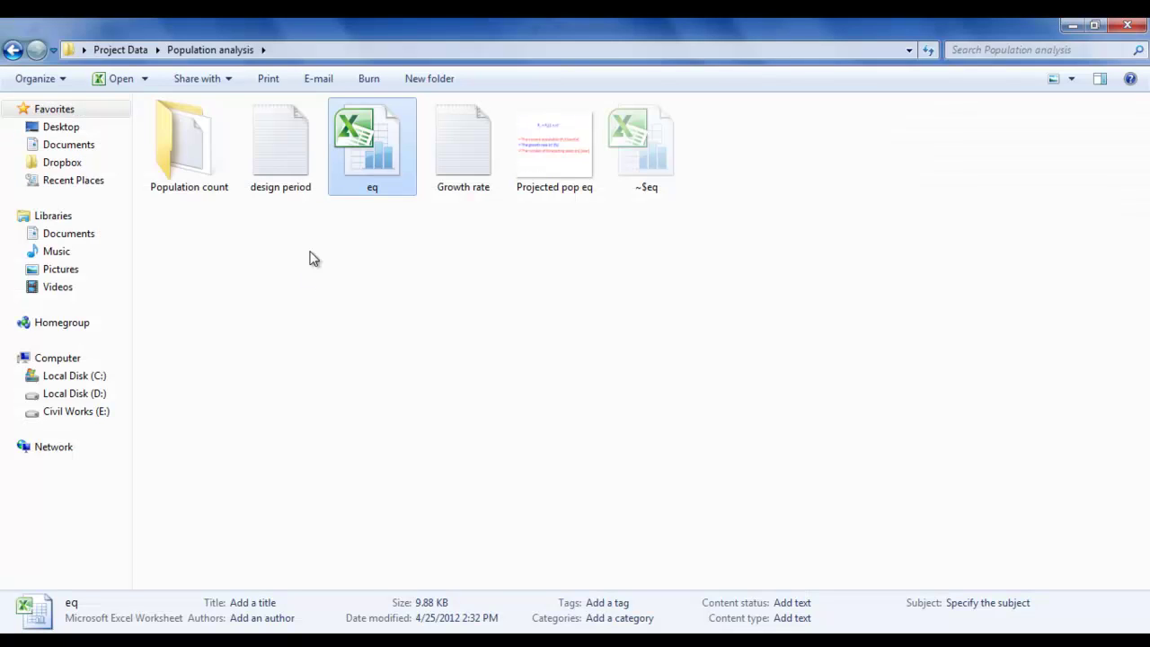
# - Copy the assumed 25 years from the design period note into the n cell E5 of the eq workbook in Excel
pyautogui.click(283, 184)
pyautogui.doubleClick(281, 184)
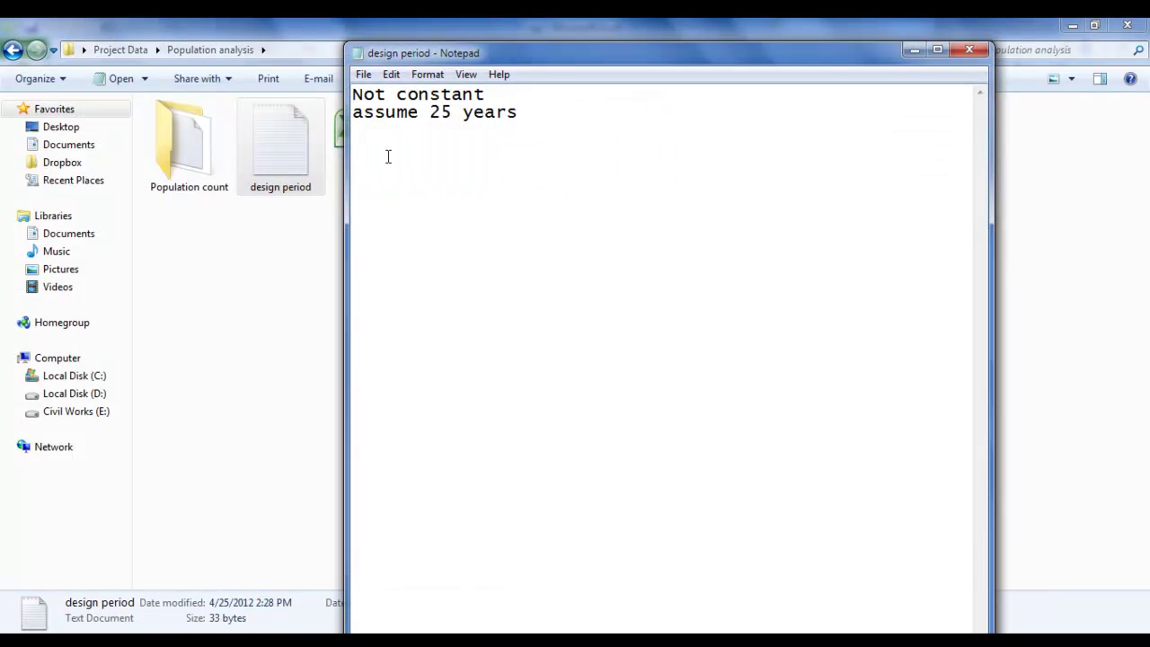
pyautogui.doubleClick(450, 113)
pyautogui.hotkey('ctrl', 'c')
pyautogui.click(459, 640)
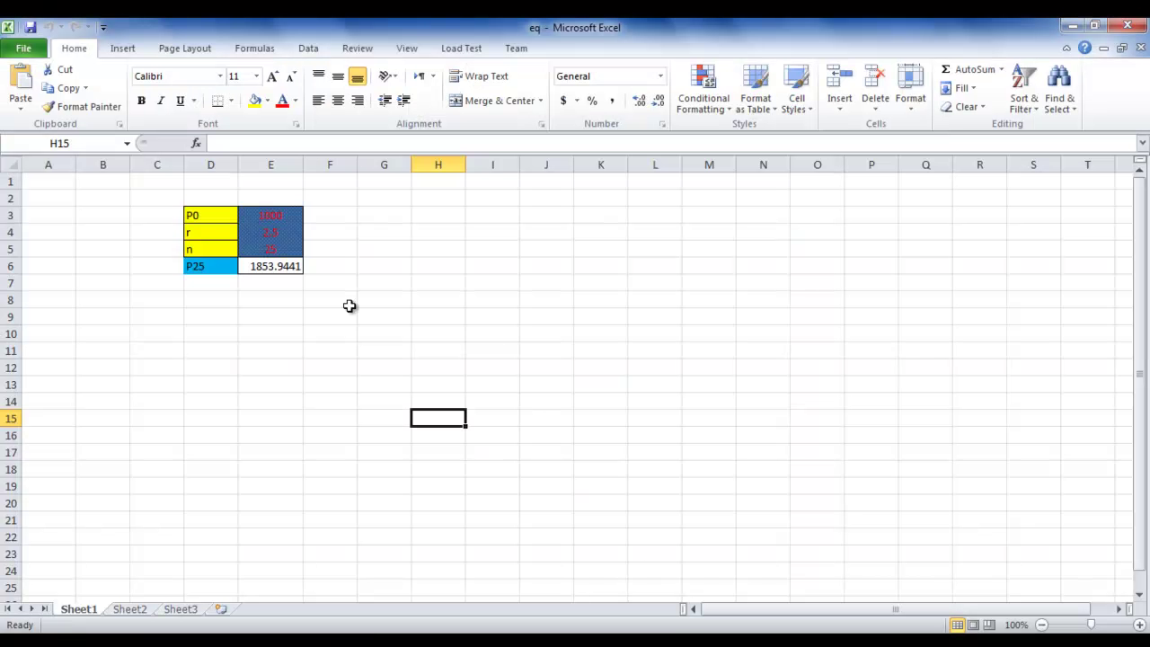
pyautogui.click(269, 249)
pyautogui.hotkey('ctrl', 'v')
# - Open the Counts file in the Population count folder, examine the 2010 population figure and switch back to the eq workbook in Excel
pyautogui.hotkey('alt', 'Tab')
pyautogui.doubleClick(229, 192)
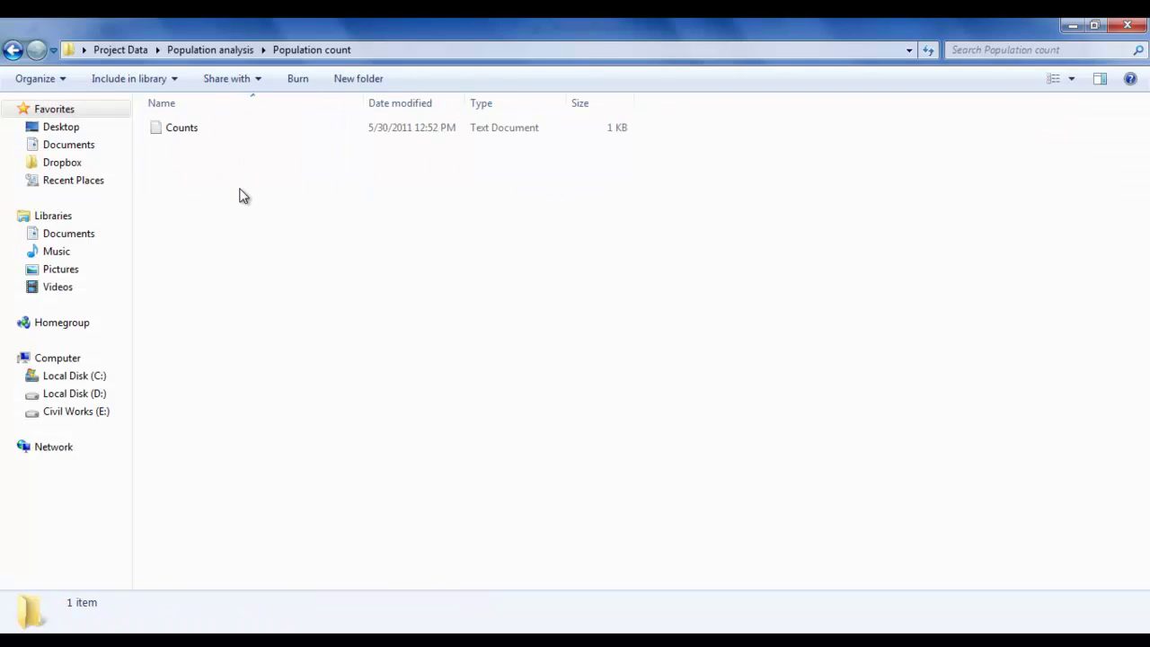
pyautogui.doubleClick(225, 130)
pyautogui.moveTo(476, 151); pyautogui.dragTo(431, 149)
pyautogui.click(414, 152)
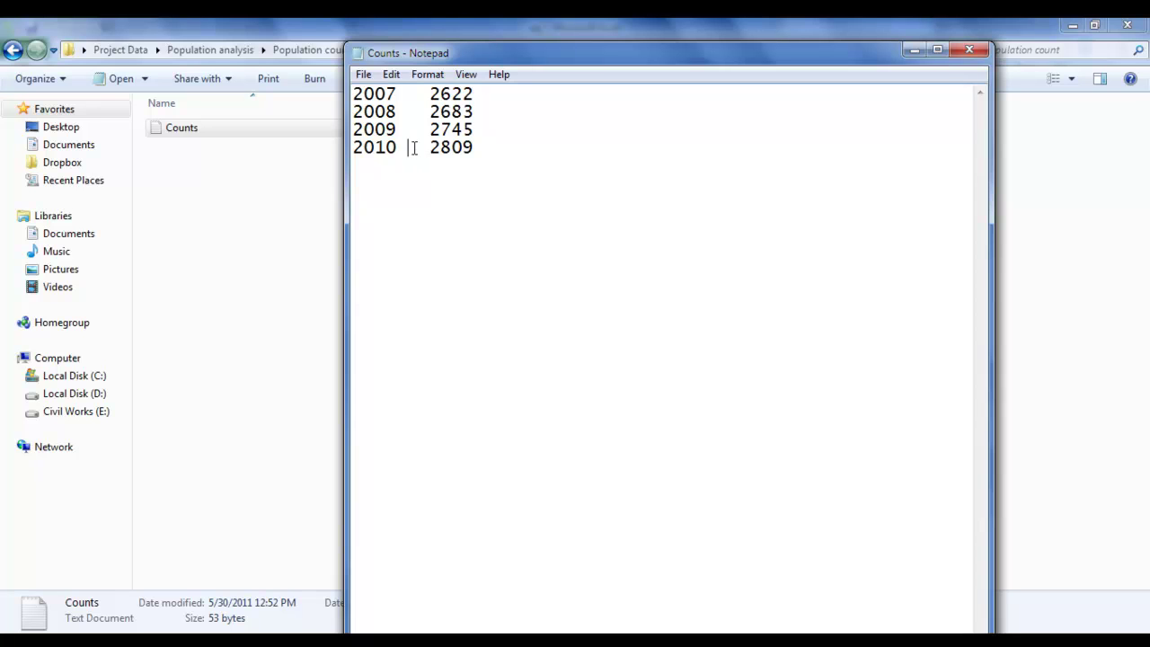
pyautogui.moveTo(398, 150); pyautogui.dragTo(356, 151)
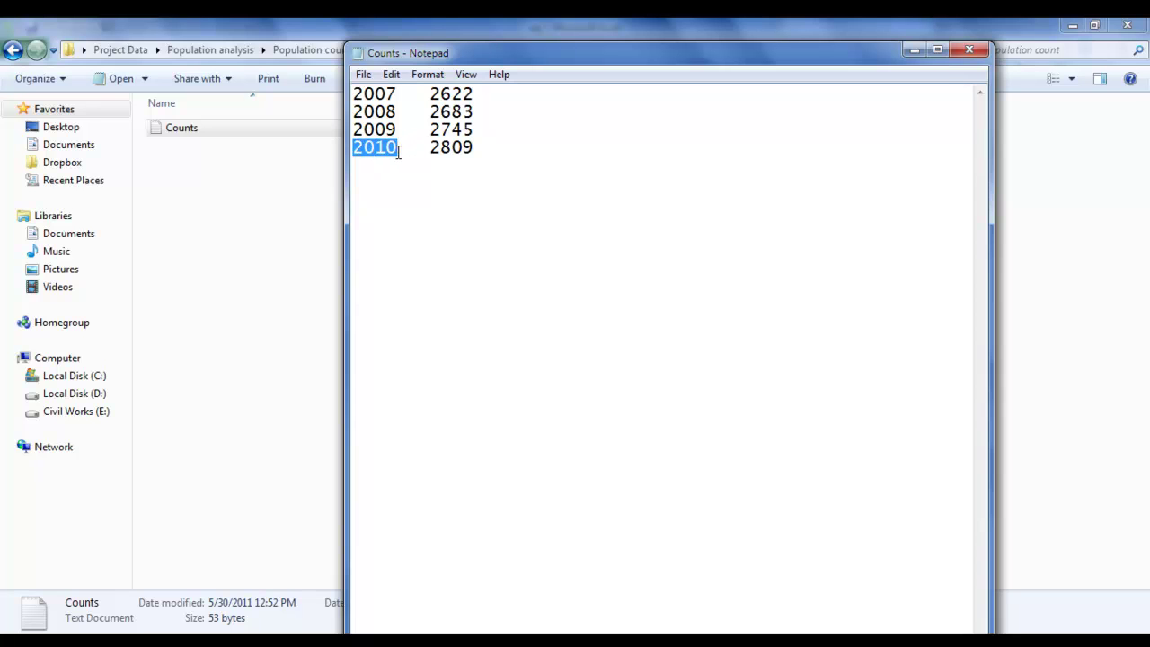
pyautogui.click(411, 187)
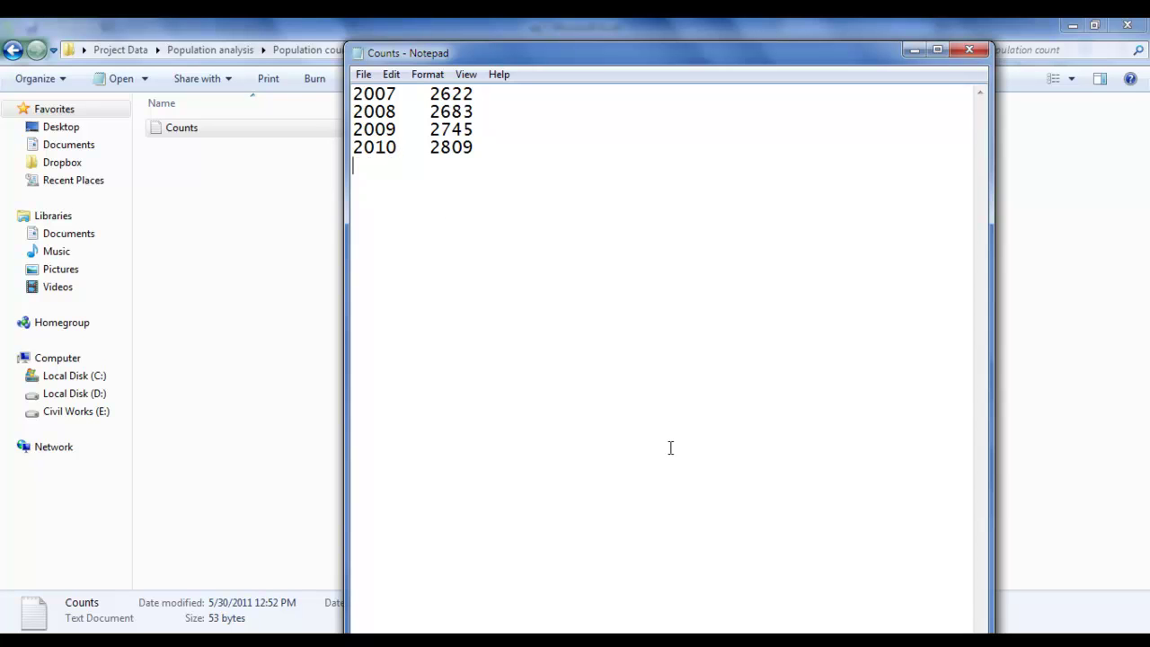
pyautogui.moveTo(432, 150); pyautogui.dragTo(475, 148)
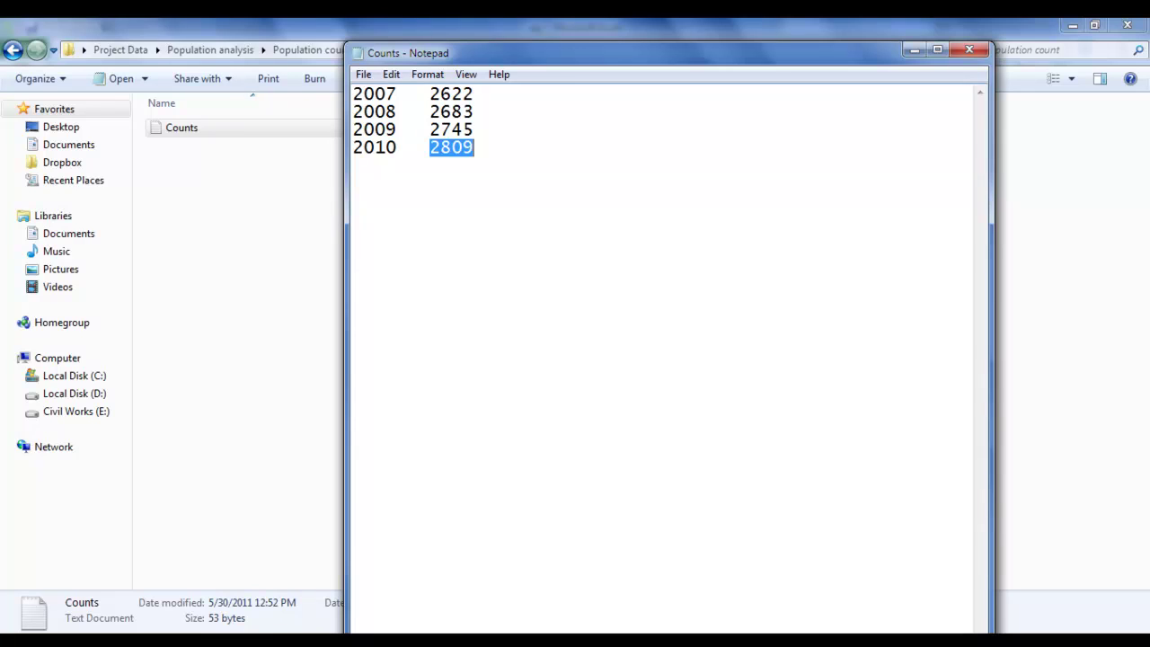
pyautogui.moveTo(704, 640)
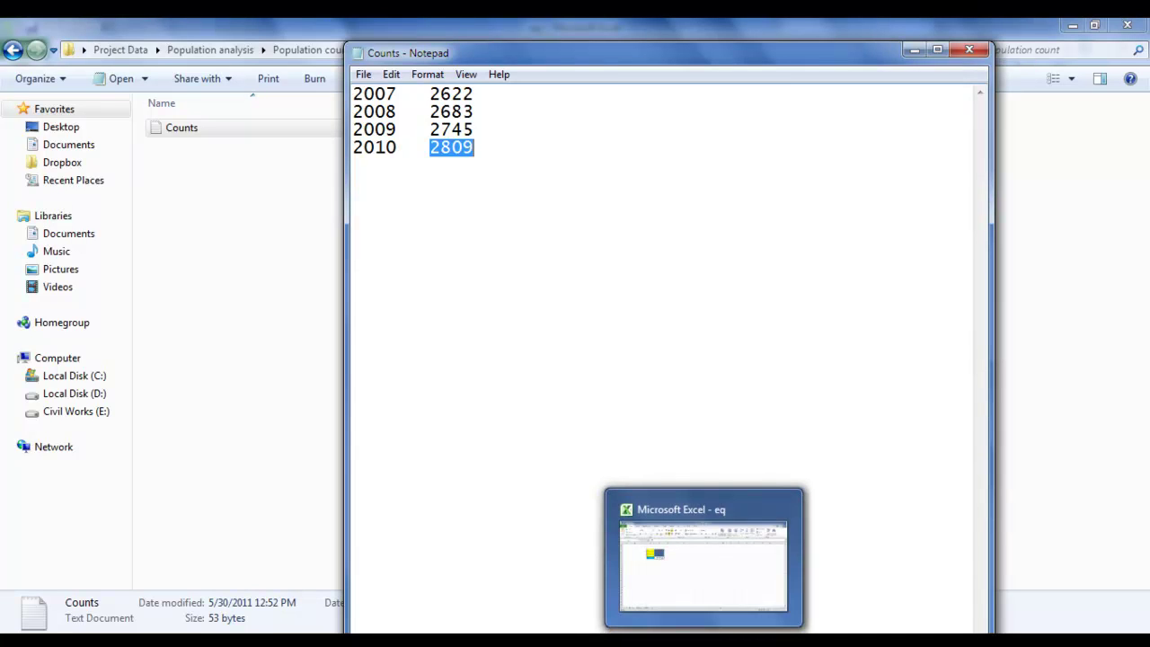
pyautogui.moveTo(757, 640)
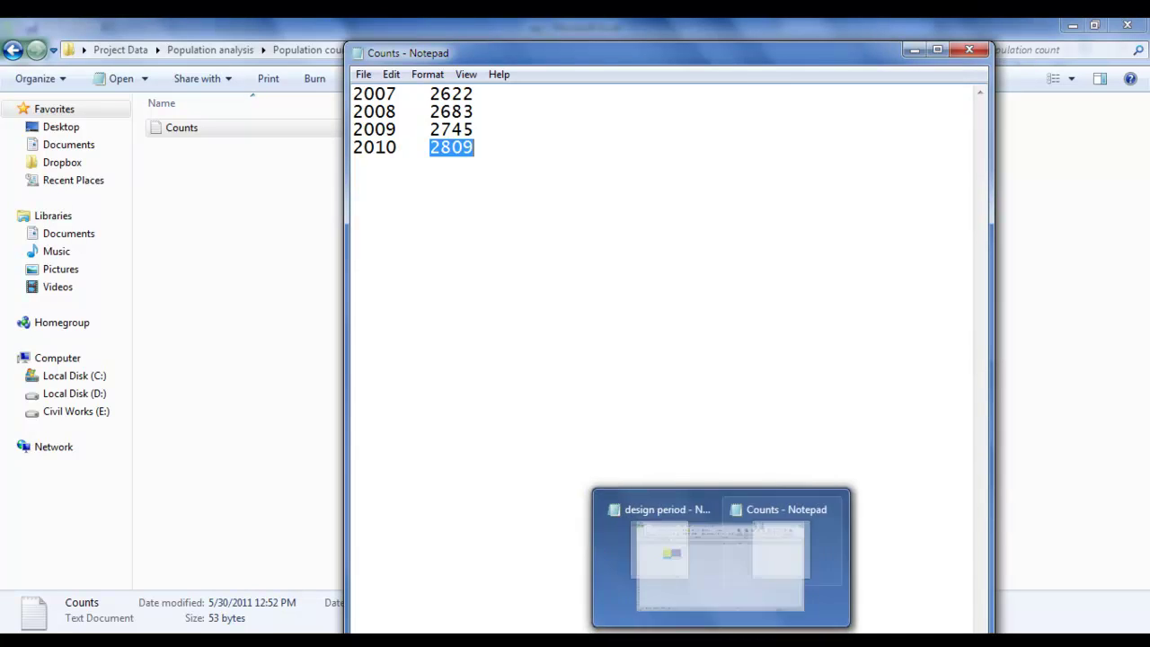
pyautogui.click(703, 640)
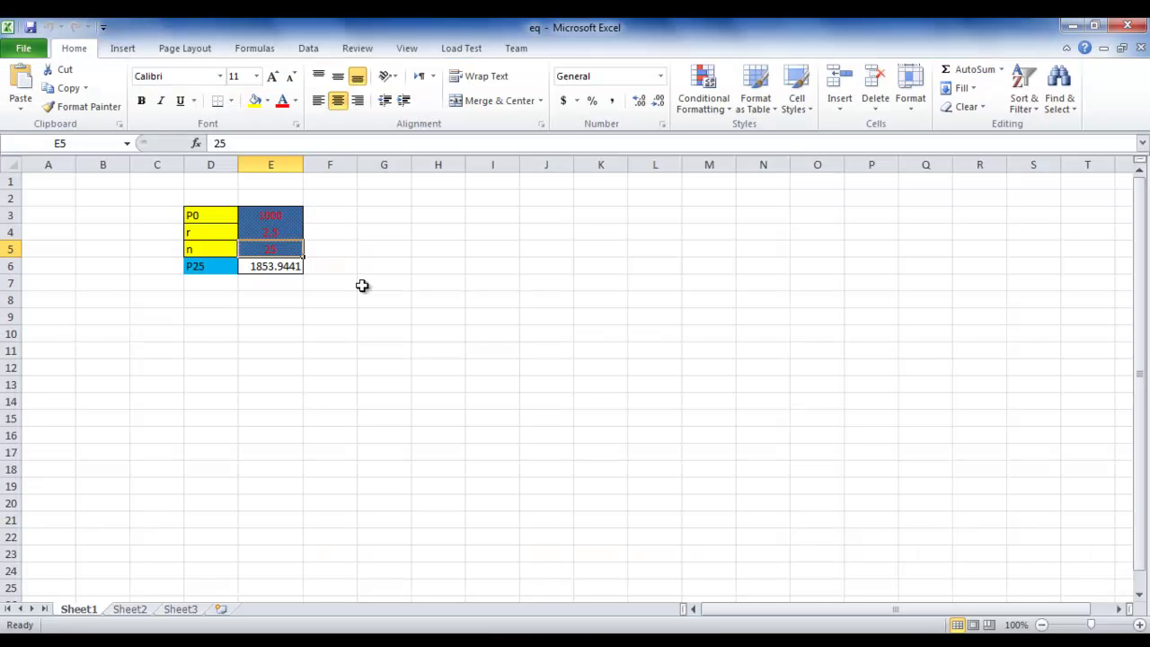
# - Enter 2809 as the initial population P0 in cell E3, checking the figure against the Counts file
pyautogui.write('20')
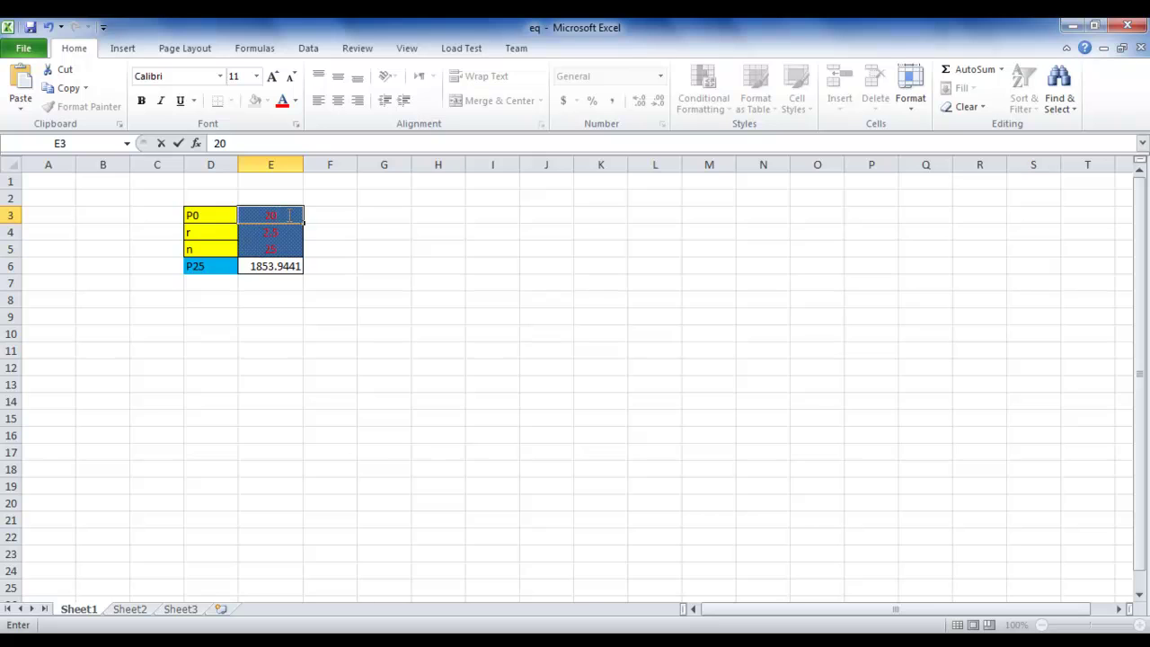
pyautogui.write('89')
pyautogui.moveTo(757, 640)
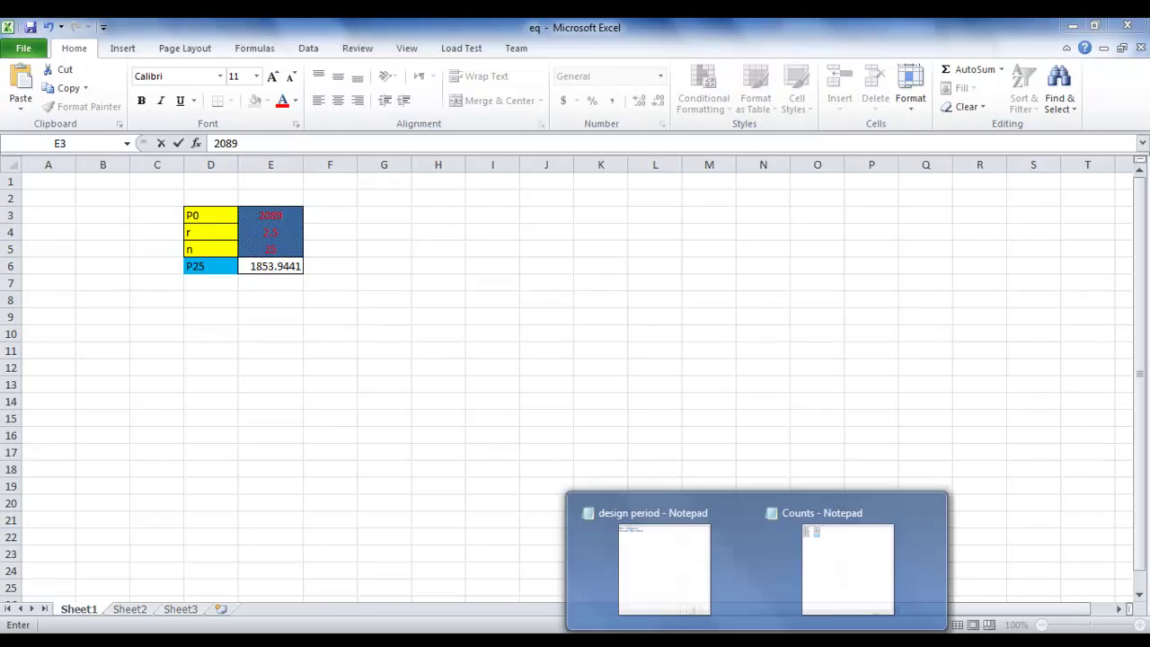
pyautogui.moveTo(808, 586)
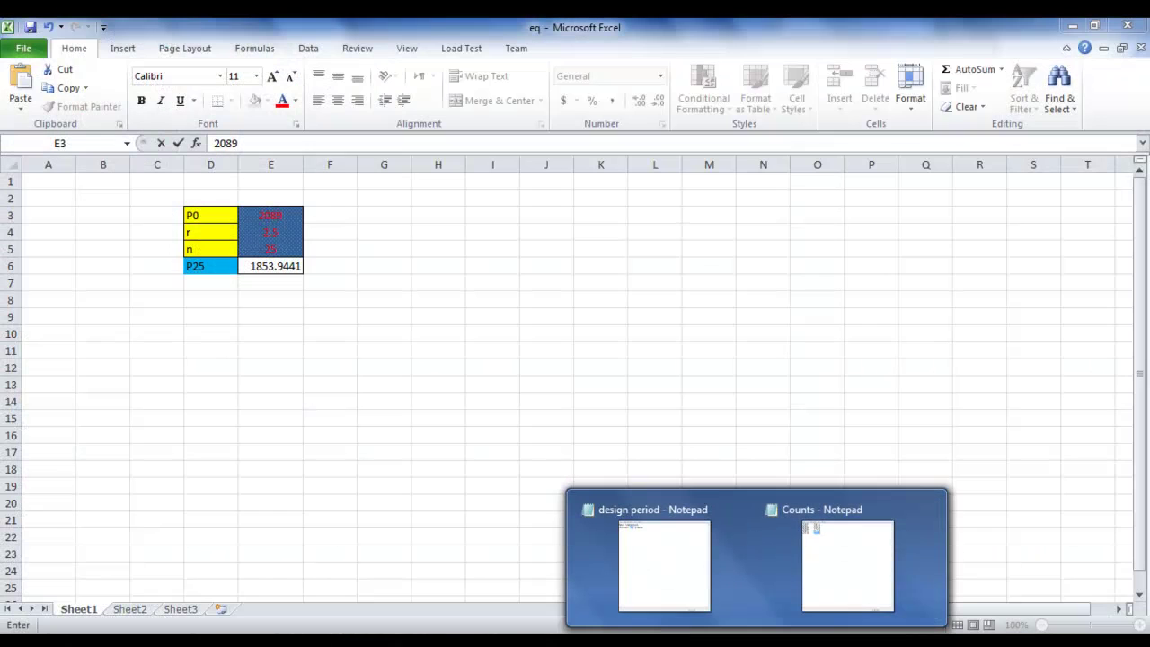
pyautogui.click(847, 565)
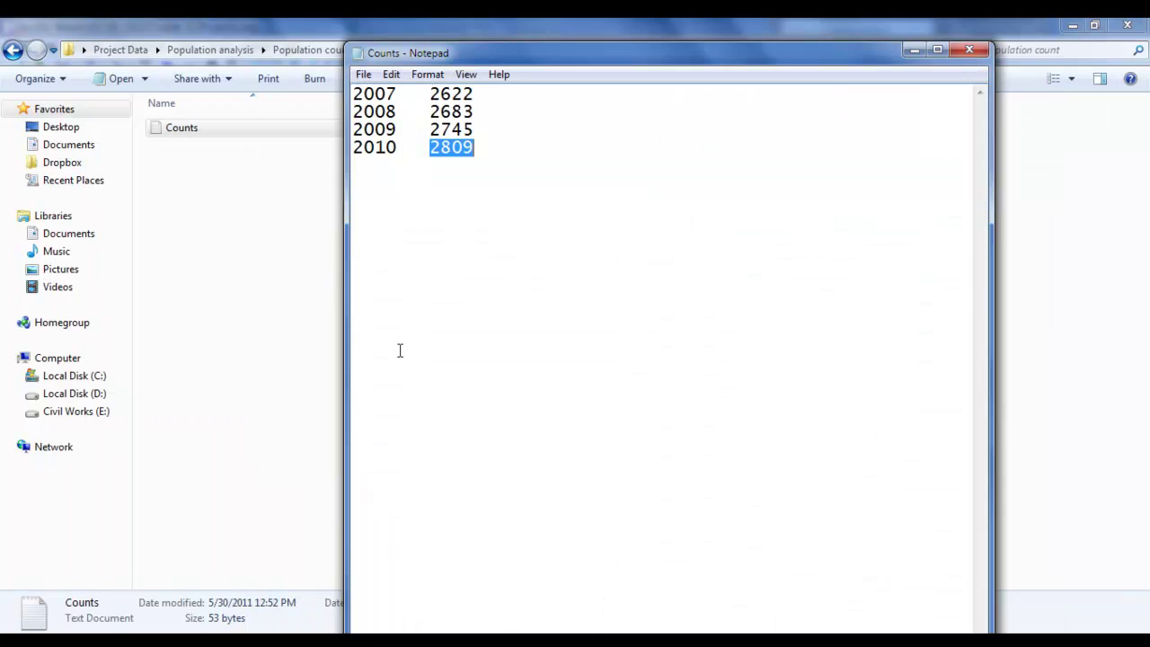
pyautogui.hotkey('alt', 'Tab')
pyautogui.doubleClick(269, 215)
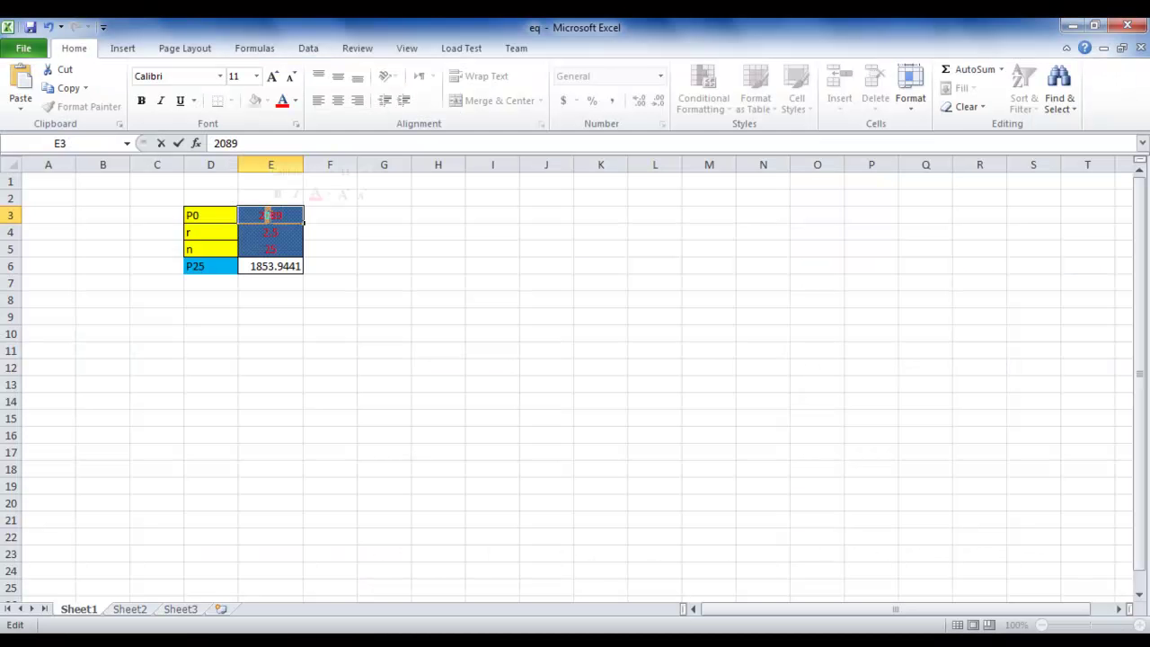
pyautogui.doubleClick(276, 144)
pyautogui.write('2809')
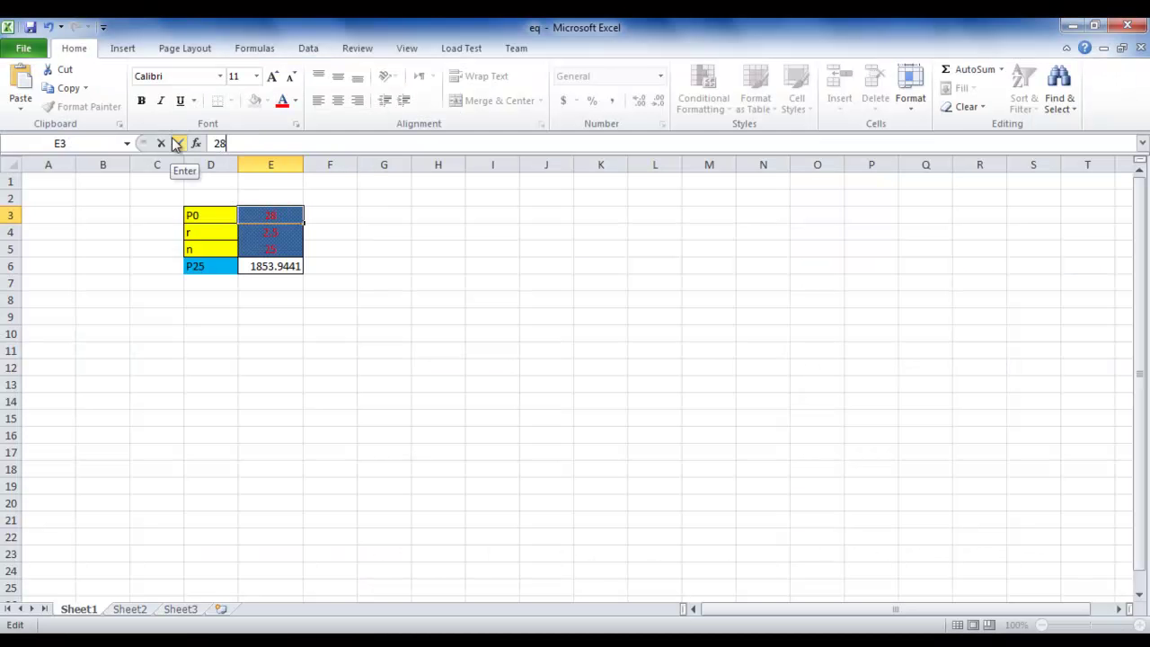
# - Set the growth rate r in cell E4 to 2.25 and review the projected population formula in cell E6
pyautogui.click(282, 236)
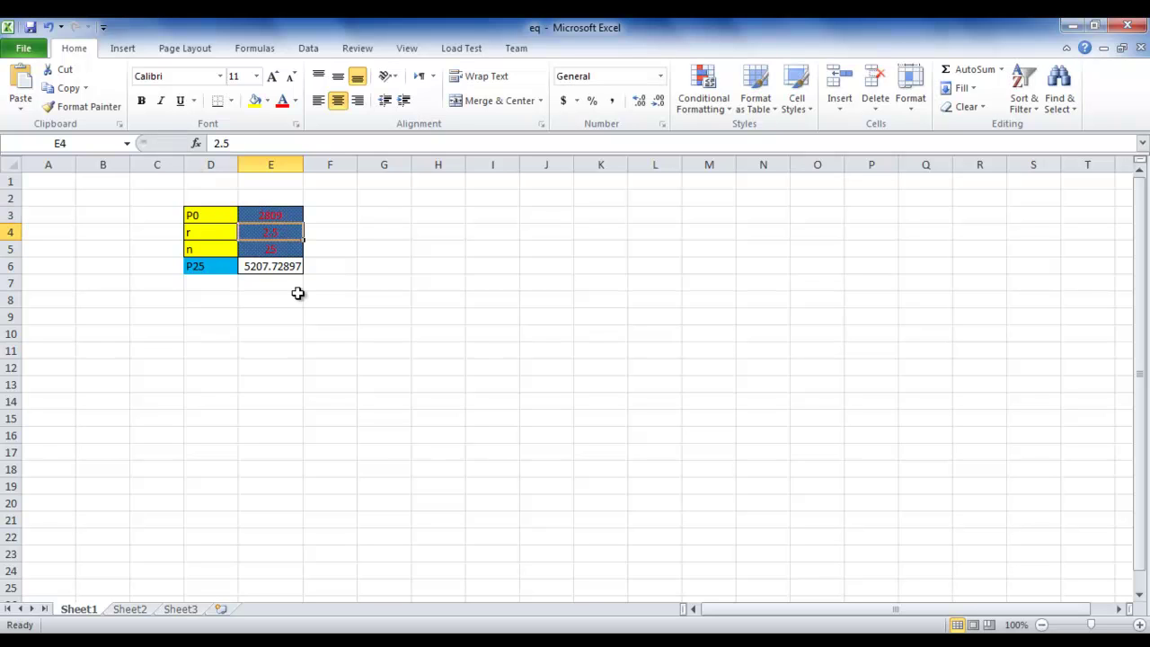
pyautogui.write('2.25')
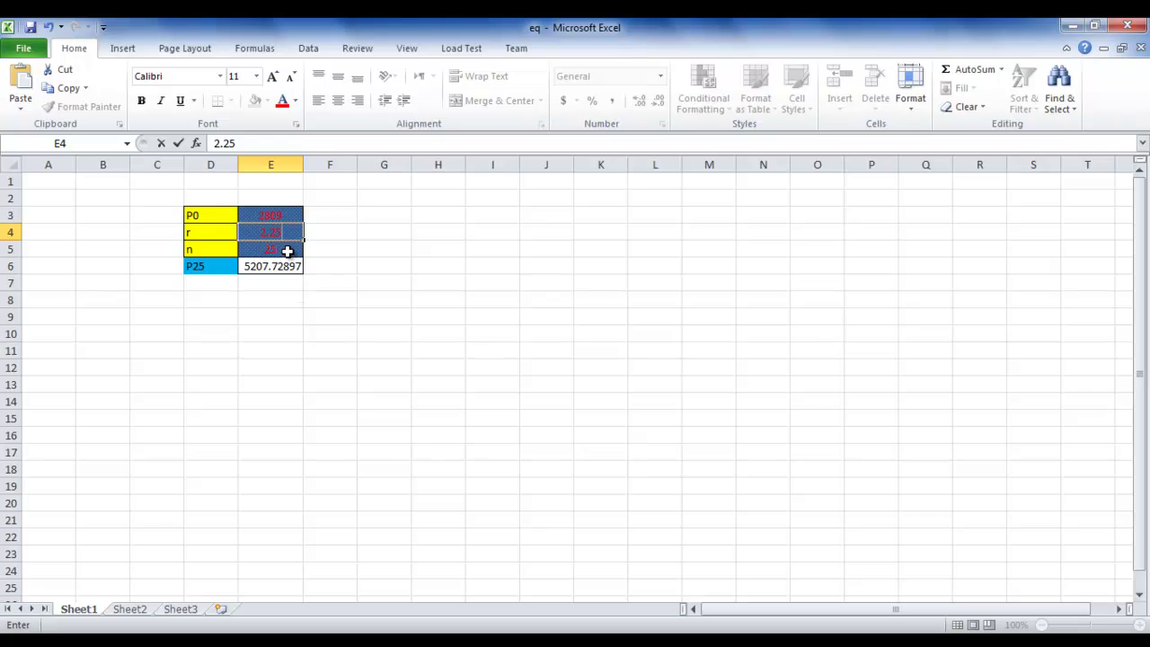
pyautogui.click(288, 249)
pyautogui.click(276, 268)
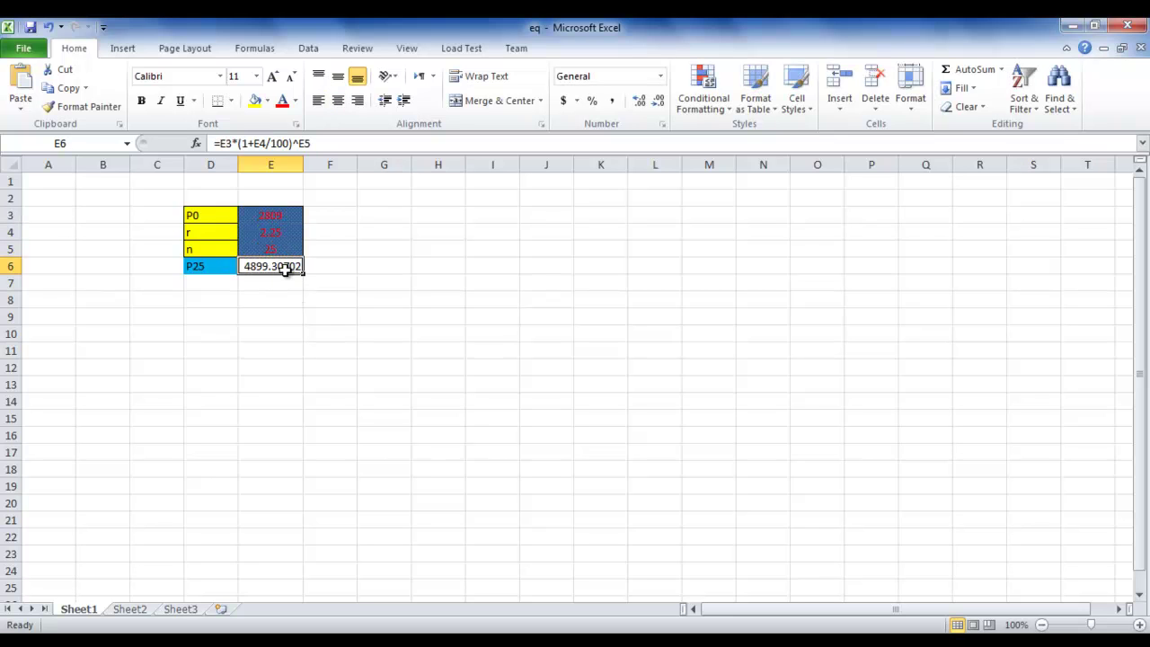
pyautogui.click(291, 249)
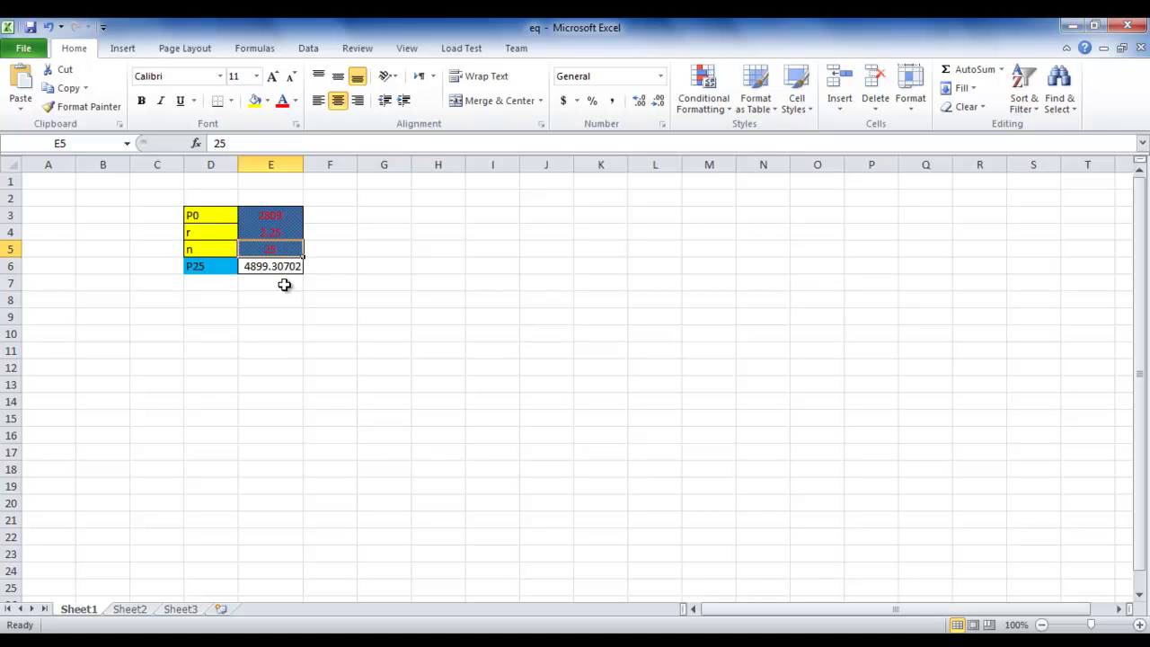
pyautogui.click(270, 267)
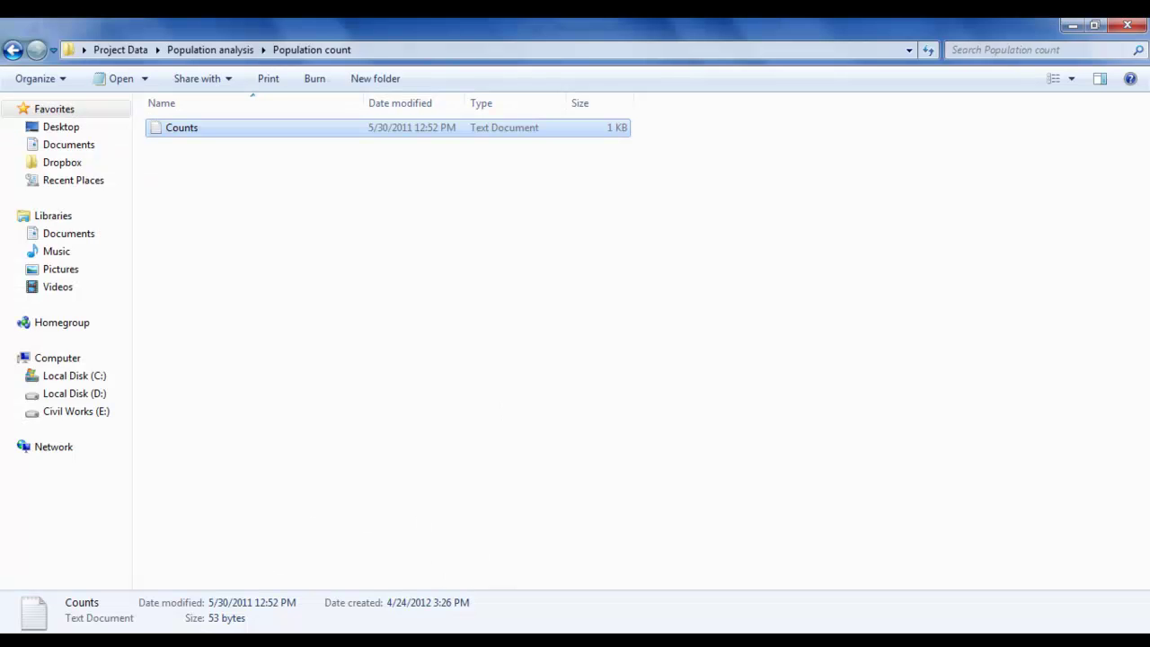
# - Return from the Population count folder to the Population analysis folder and switch to the Project1 model in WaterCAD
pyautogui.click(282, 239)
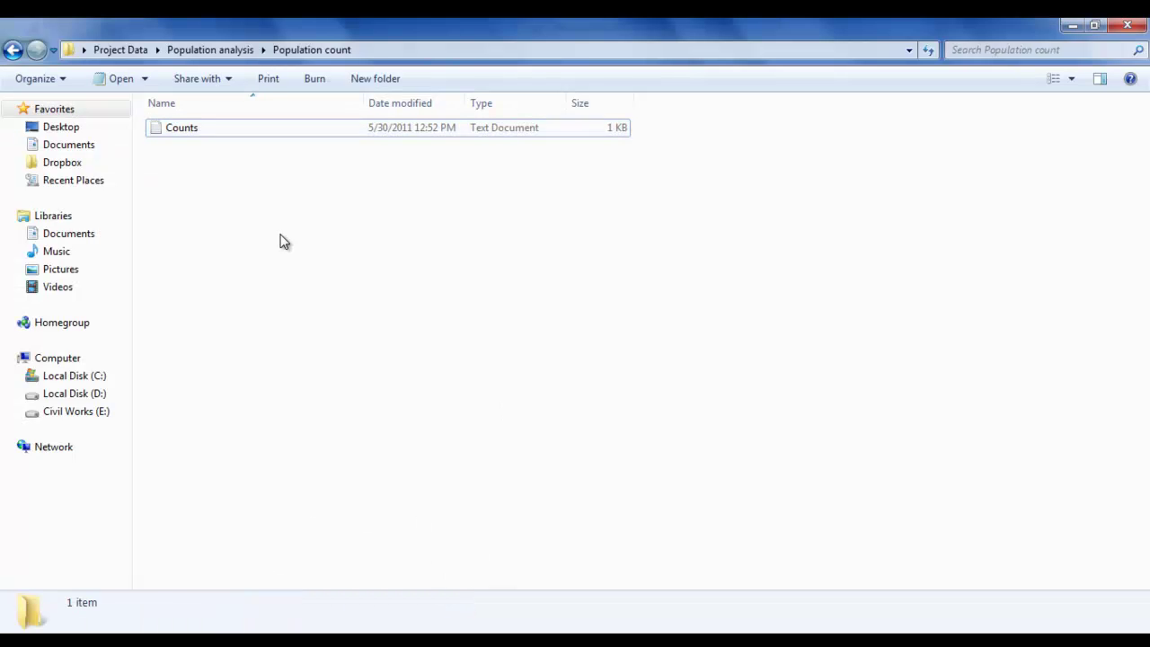
pyautogui.click(235, 49)
pyautogui.click(349, 310)
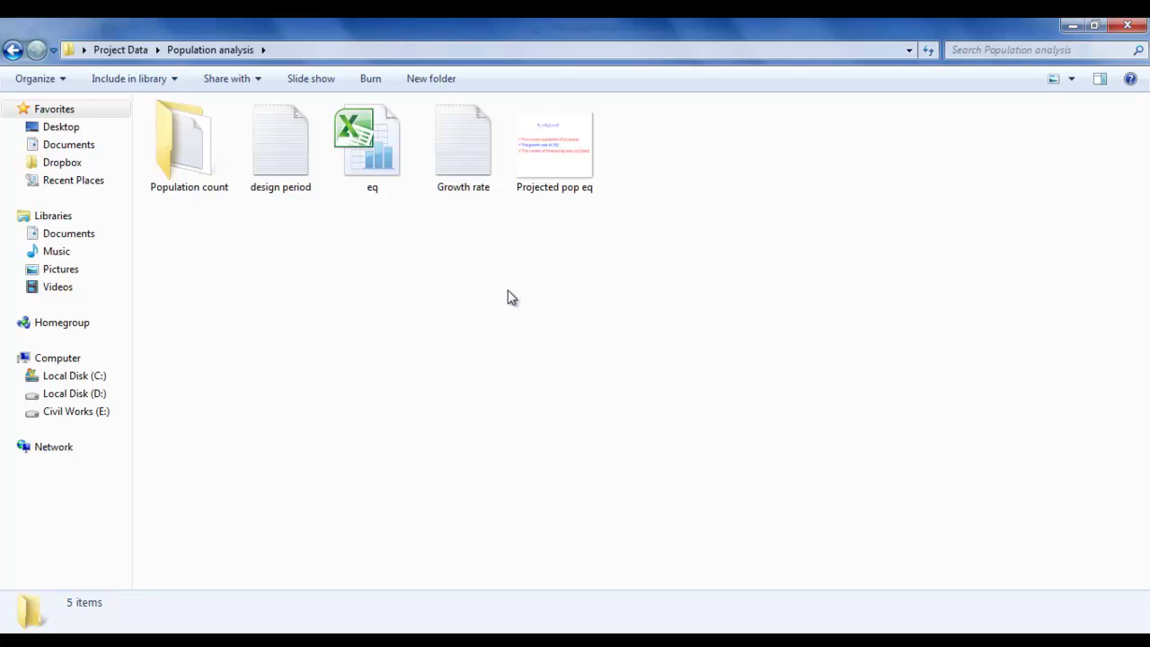
pyautogui.hotkey('alt', 'Tab')
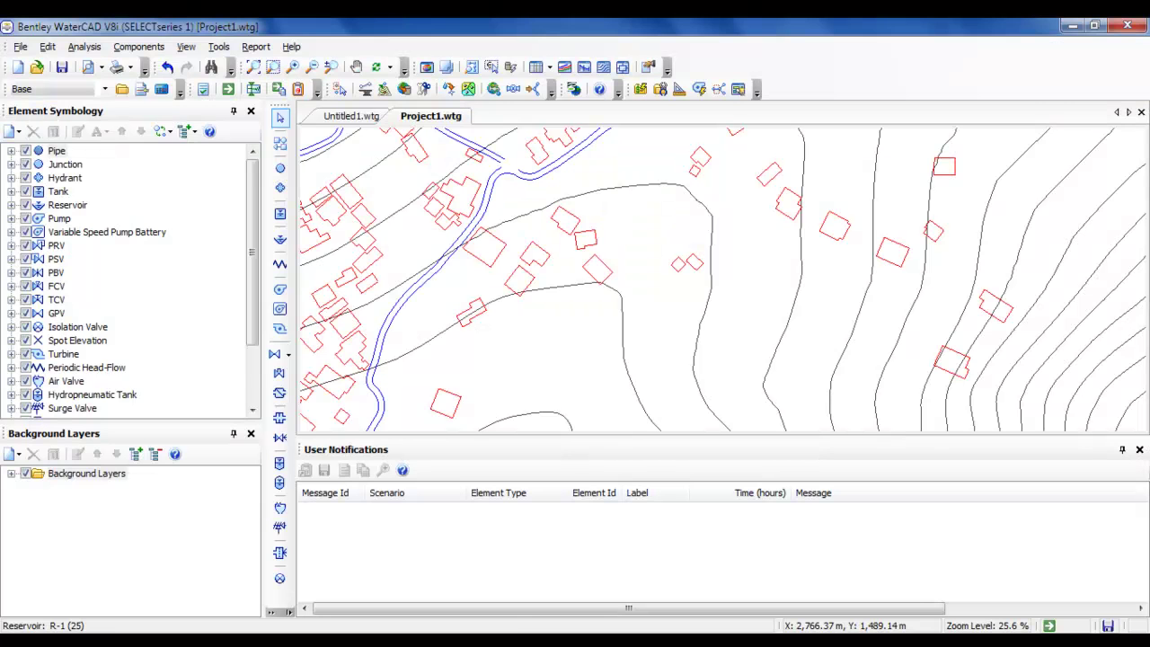
# - Examine the roads, buildings and contours on the Project1 background map, both close up around the road junction and across the wider site
pyautogui.scroll(-5, 524, 329)
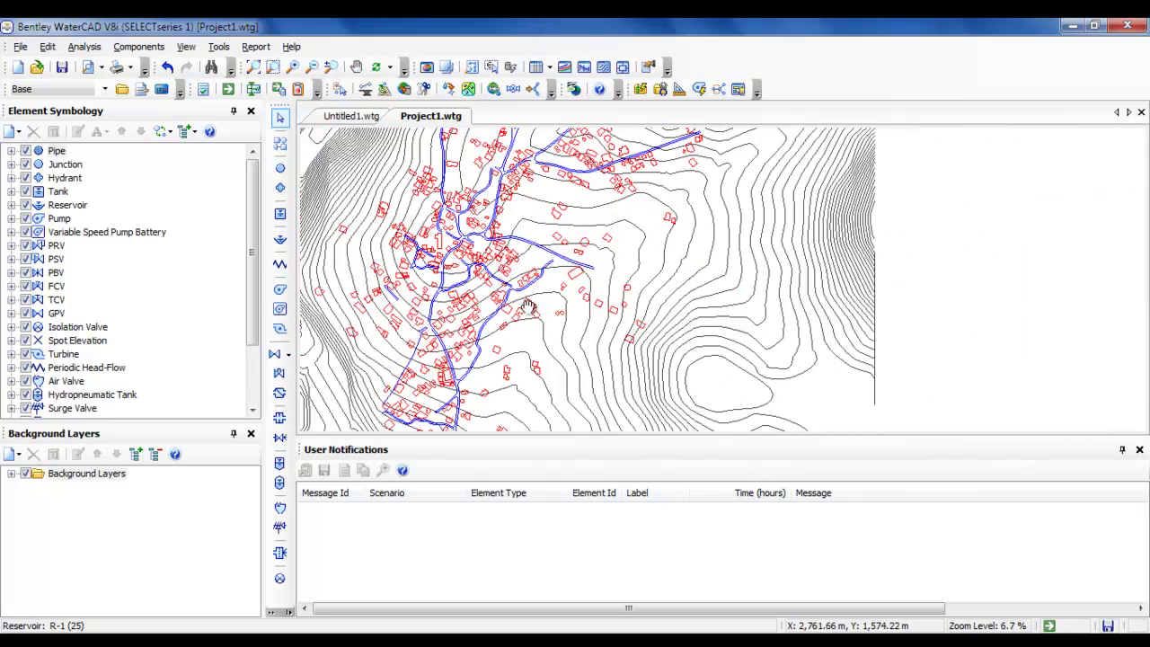
pyautogui.moveTo(513, 334); pyautogui.dragTo(580, 334)
pyautogui.scroll(6, 535, 319)
pyautogui.scroll(-5, 531, 324)
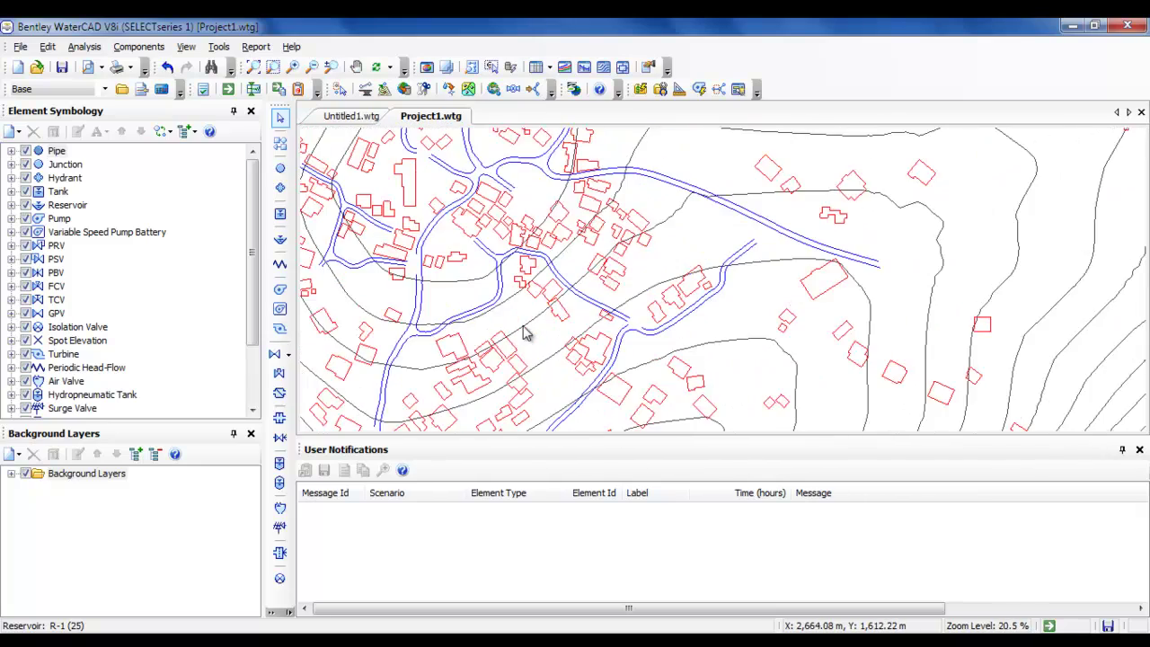
pyautogui.scroll(6, 529, 338)
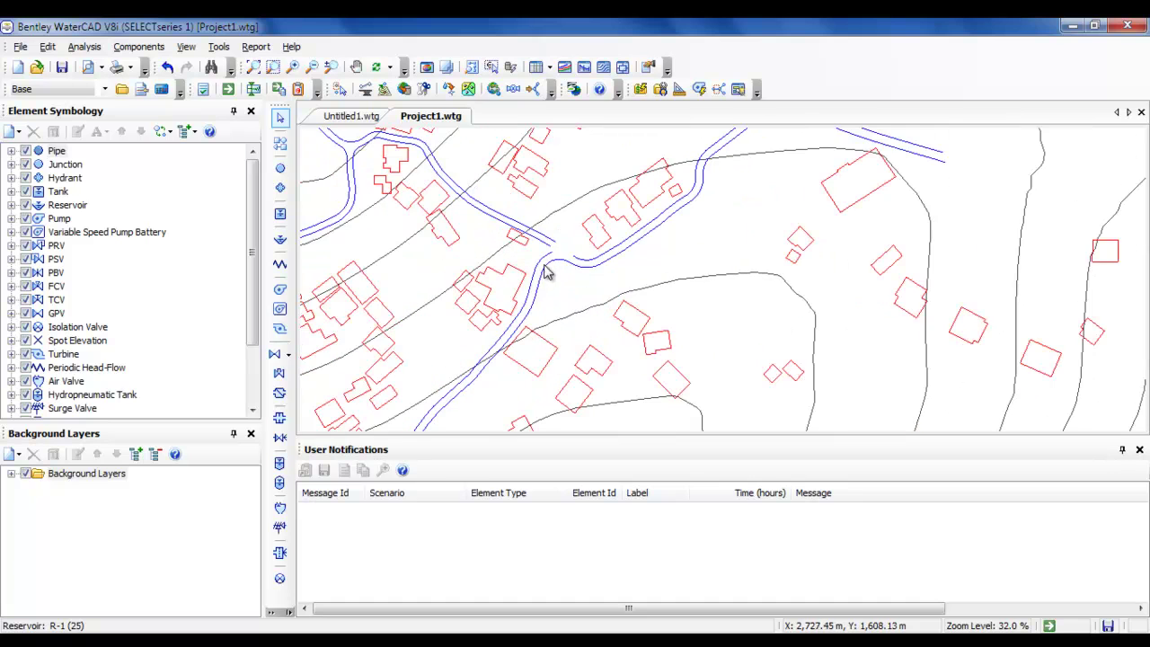
pyautogui.scroll(-1, 559, 247)
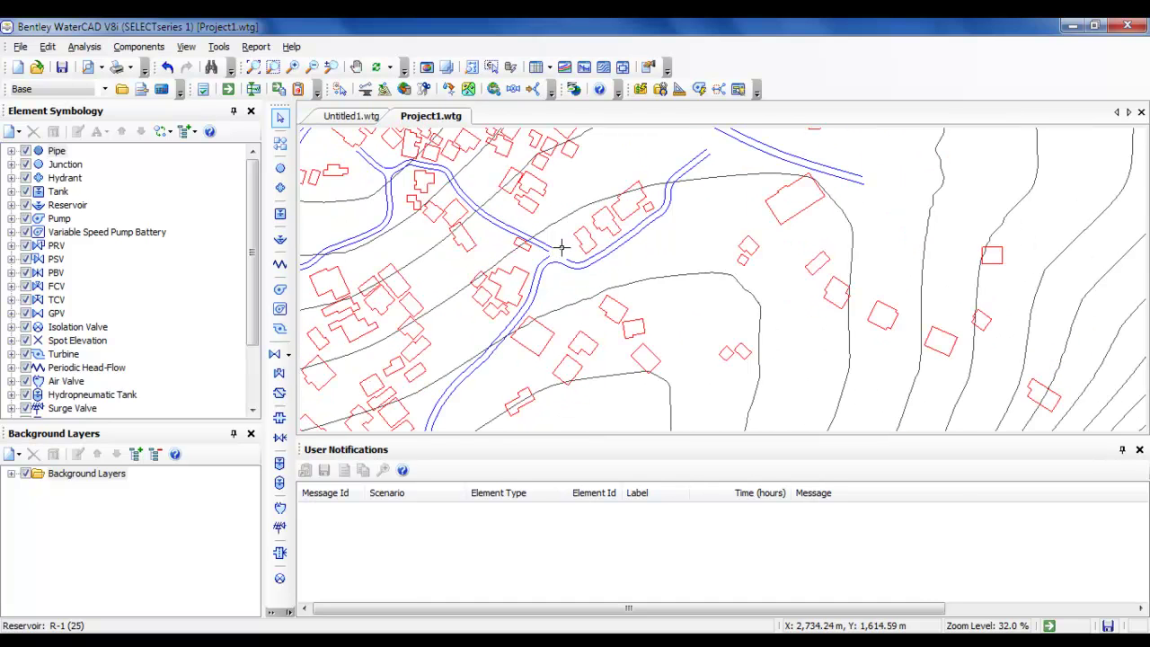
pyautogui.scroll(1, 559, 256)
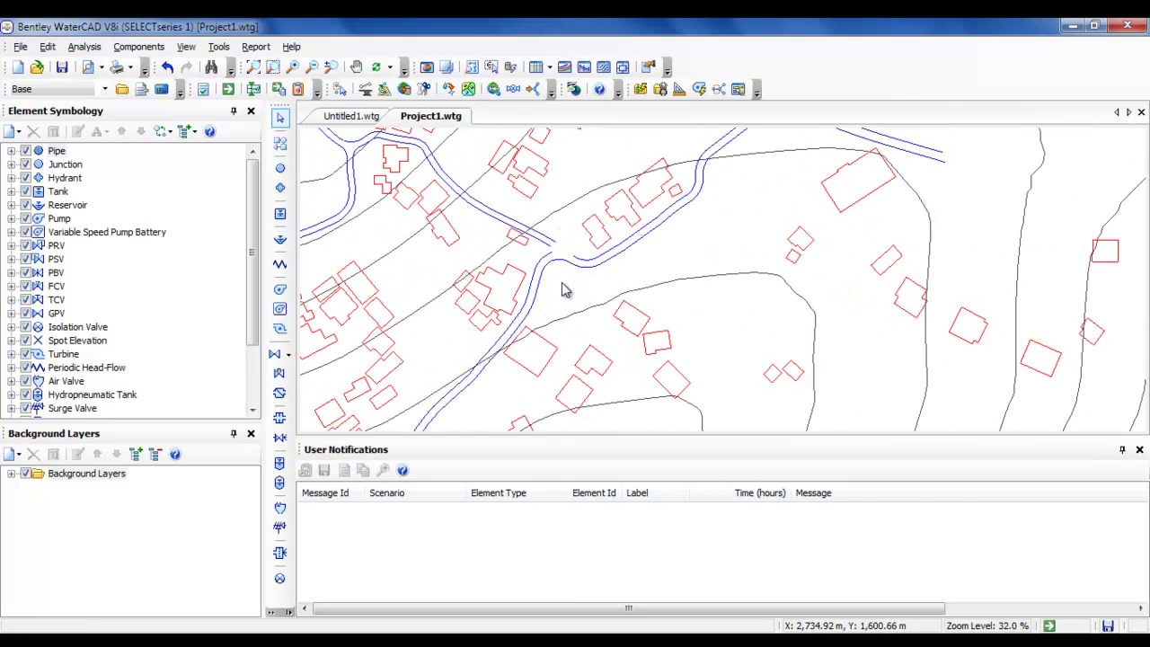
pyautogui.scroll(-7, 528, 288)
pyautogui.moveTo(530, 289); pyautogui.dragTo(622, 356)
pyautogui.moveTo(784, 234); pyautogui.dragTo(666, 247)
pyautogui.scroll(-2, 621, 260)
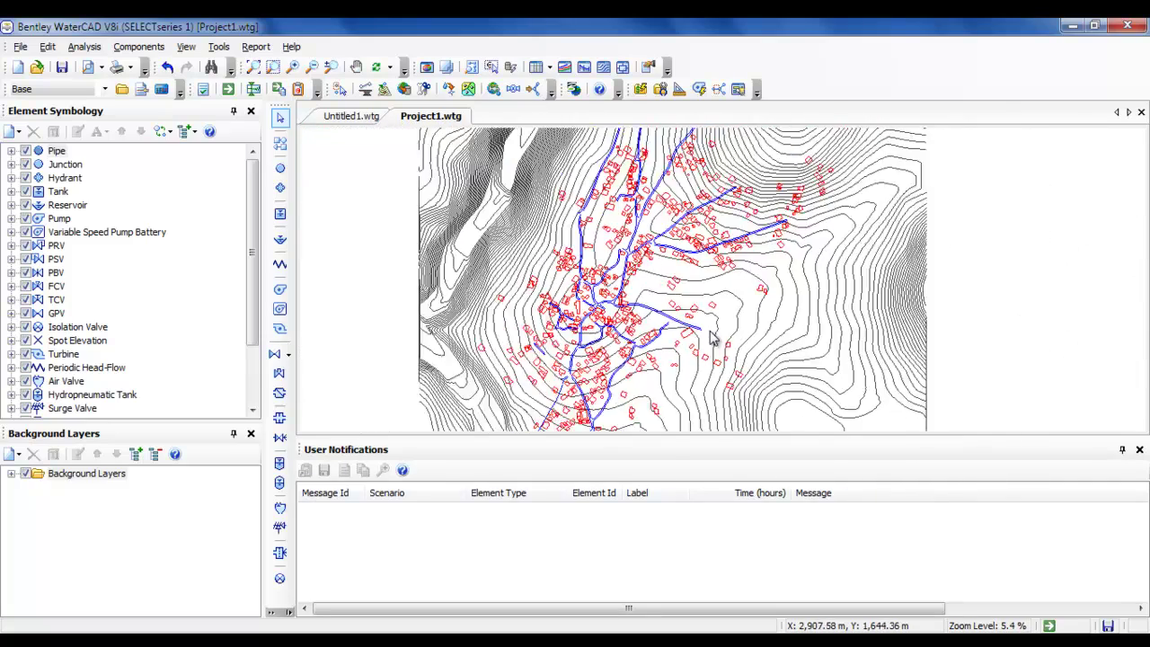